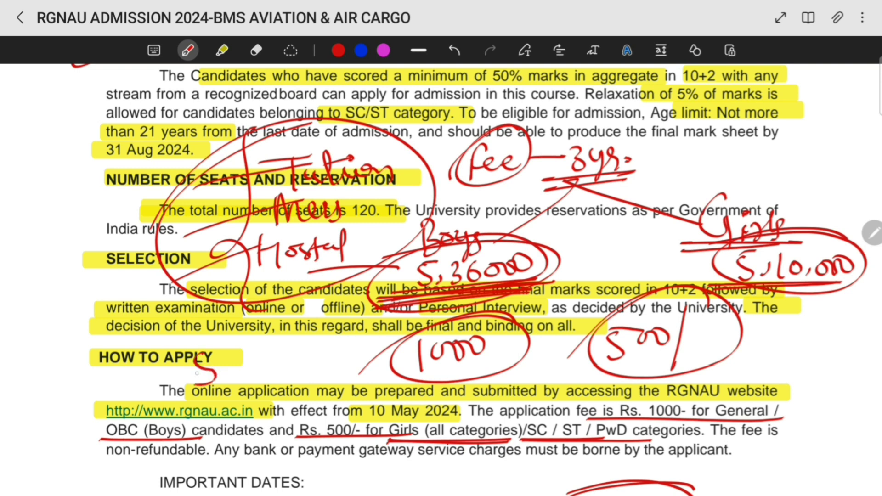
# Handwrite the fee figure and 'lakh' in red beside HOW TO APPLY, underlining the online/offline wording
pyautogui.moveTo(235, 368); pyautogui.dragTo(232, 377)
pyautogui.moveTo(258, 347)
pyautogui.mouseDown()
pyautogui.moveTo(250, 379)
pyautogui.moveTo(266, 341)
pyautogui.moveTo(294, 335)
pyautogui.moveTo(335, 361)
pyautogui.mouseUp()
pyautogui.click(271, 358)
pyautogui.moveTo(342, 329)
pyautogui.mouseDown()
pyautogui.moveTo(350, 354)
pyautogui.moveTo(370, 355)
pyautogui.mouseUp()
pyautogui.moveTo(372, 306); pyautogui.dragTo(242, 314)
# Circle the lakh total, write and circle BMS beside 31 Aug 2024, and mark the online application line
pyautogui.moveTo(155, 394); pyautogui.dragTo(138, 405)
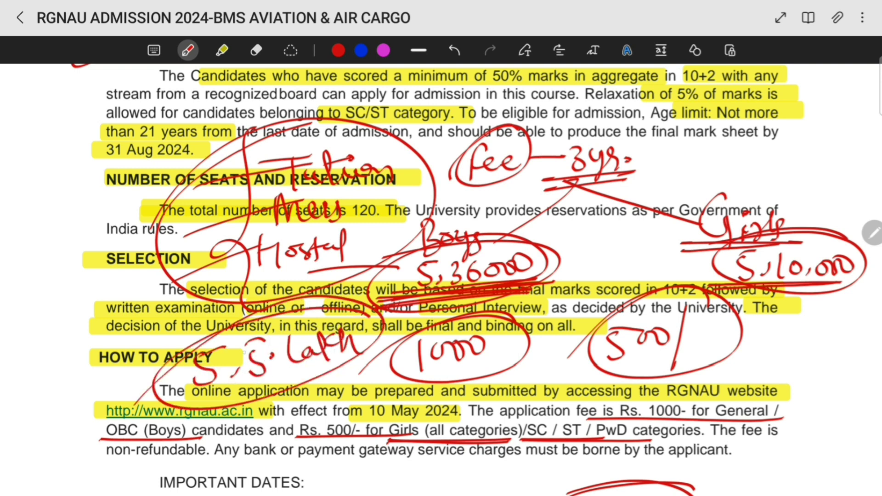
pyautogui.moveTo(83, 121); pyautogui.dragTo(64, 173)
pyautogui.moveTo(75, 140)
pyautogui.mouseDown()
pyautogui.moveTo(74, 174)
pyautogui.moveTo(124, 159)
pyautogui.mouseUp()
pyautogui.moveTo(140, 134); pyautogui.dragTo(126, 154)
pyautogui.moveTo(230, 91); pyautogui.dragTo(221, 120)
pyautogui.moveTo(177, 408); pyautogui.dragTo(363, 357)
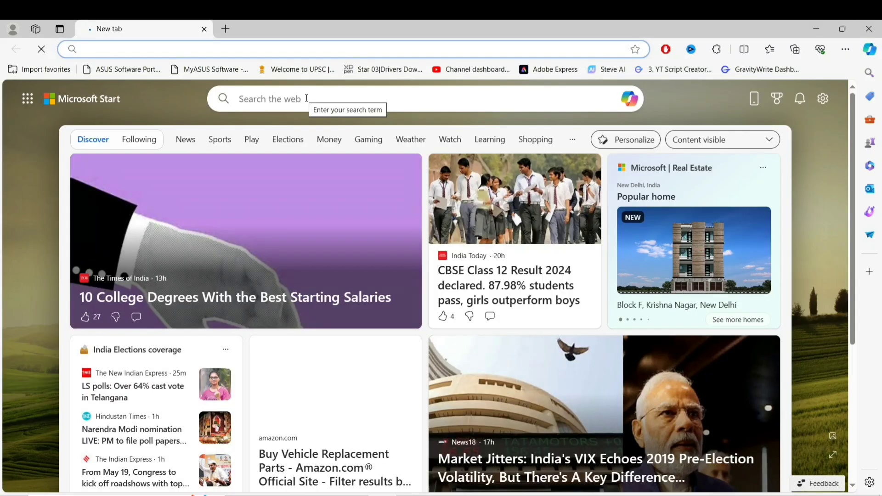
# Go from the rgnau site's Online Registration For 2024 Admission announcement to the portal's New Registration form
pyautogui.write('rgnau.ac.in')
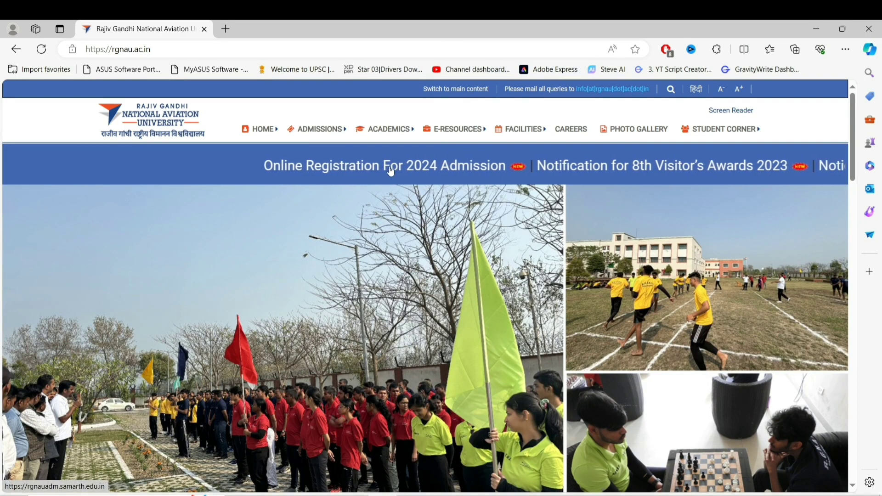
pyautogui.scroll(-10, 192, 281)
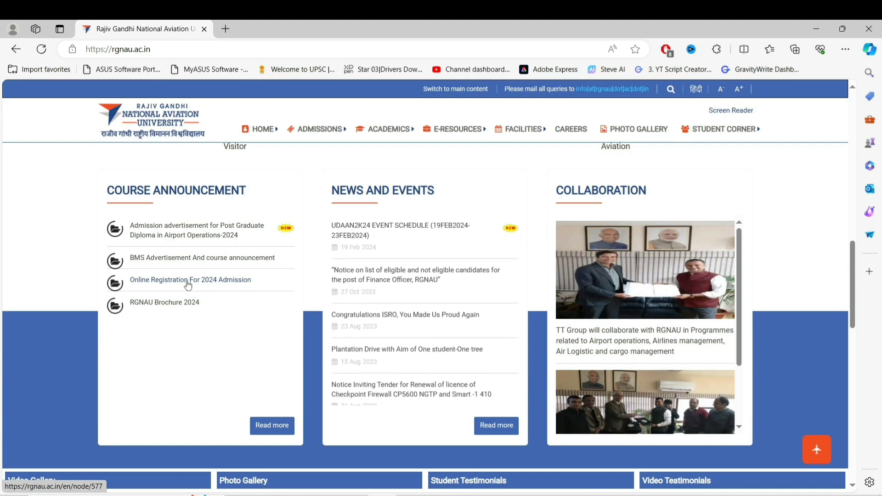
pyautogui.click(188, 280)
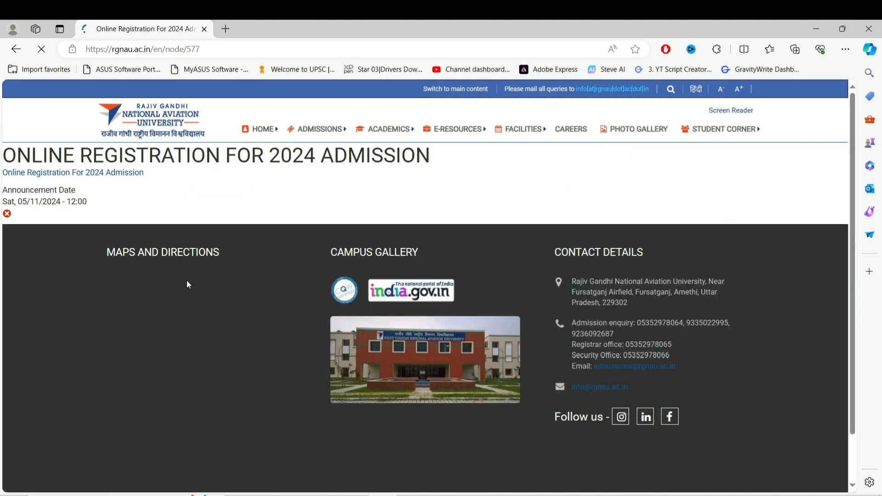
pyautogui.click(94, 179)
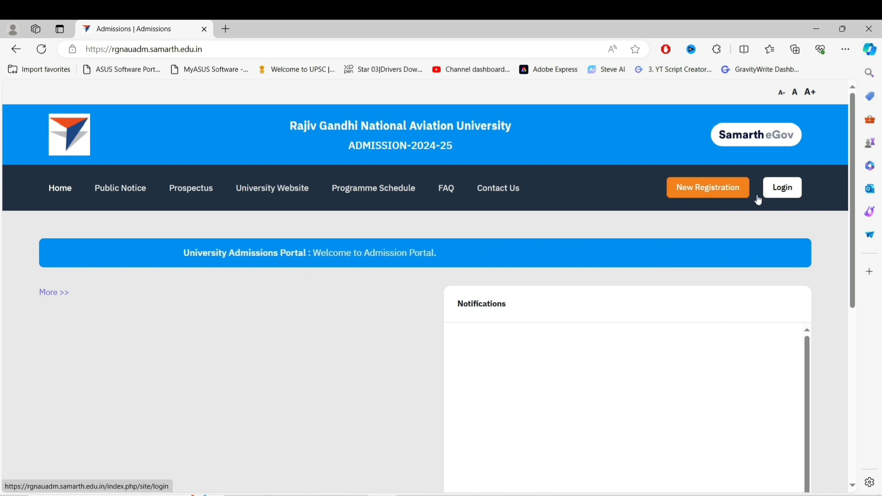
pyautogui.click(697, 194)
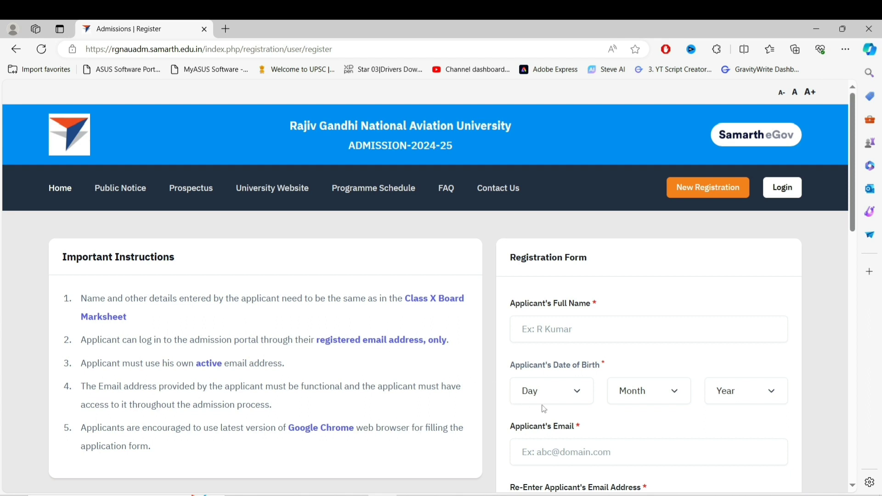
# Enter the applicant's full name and set the birth date to 12 January and the chosen year
pyautogui.click(543, 333)
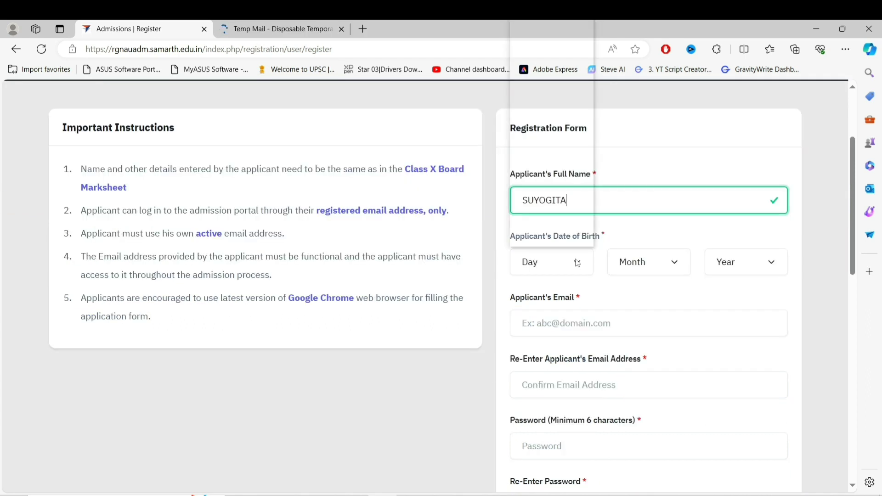
pyautogui.click(577, 263)
pyautogui.click(548, 184)
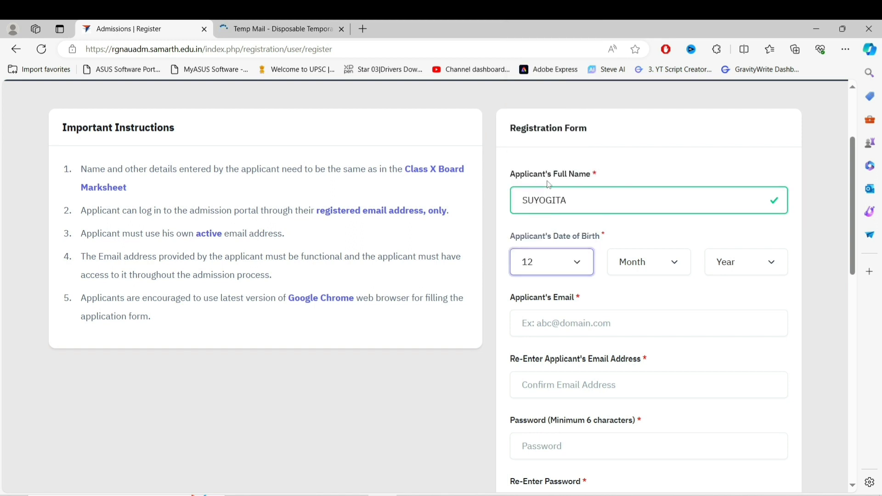
pyautogui.click(677, 267)
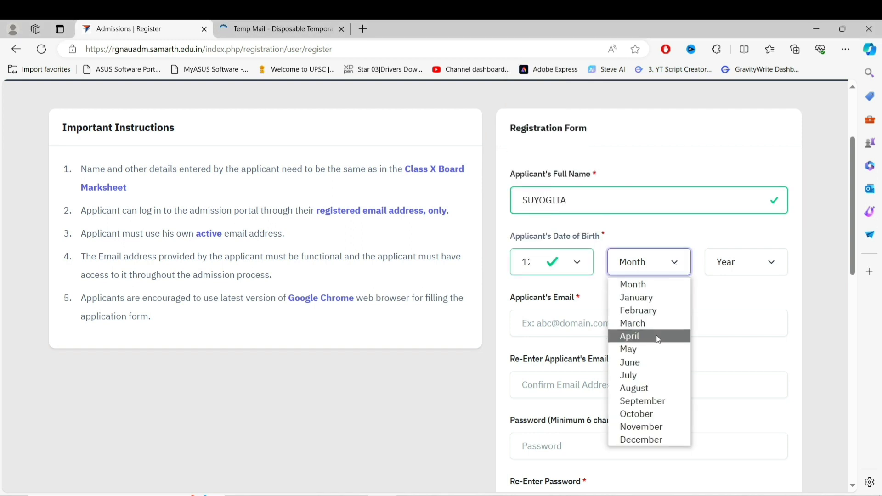
pyautogui.click(637, 298)
pyautogui.click(741, 263)
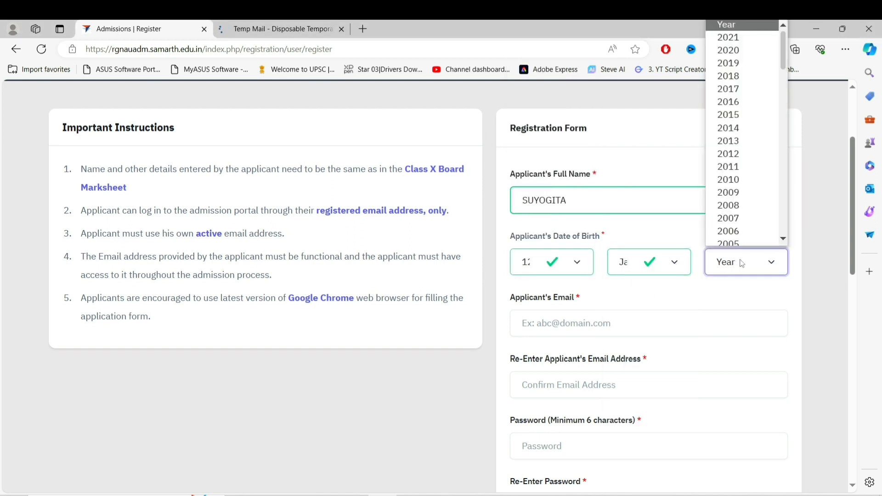
pyautogui.click(740, 187)
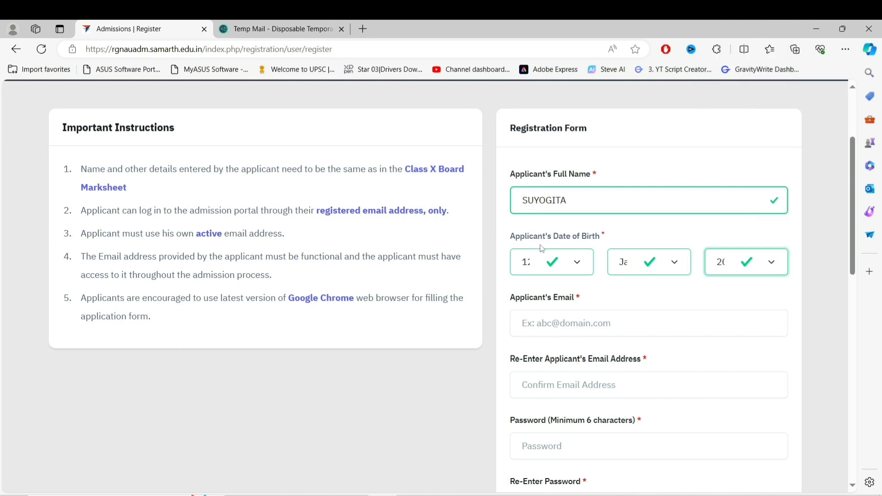
# Paste the applicant's e-mail and the account password, each entered twice for confirmation
pyautogui.click(589, 325)
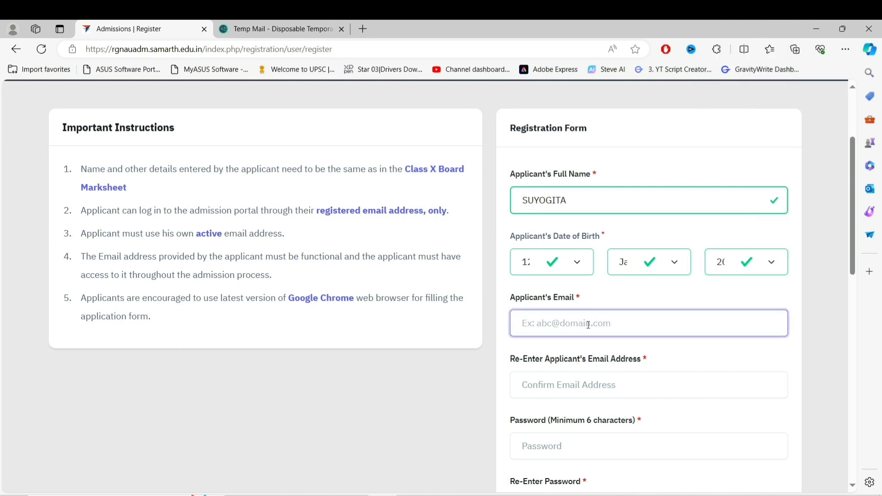
pyautogui.hotkey('ctrl', 'v')
pyautogui.click(566, 386)
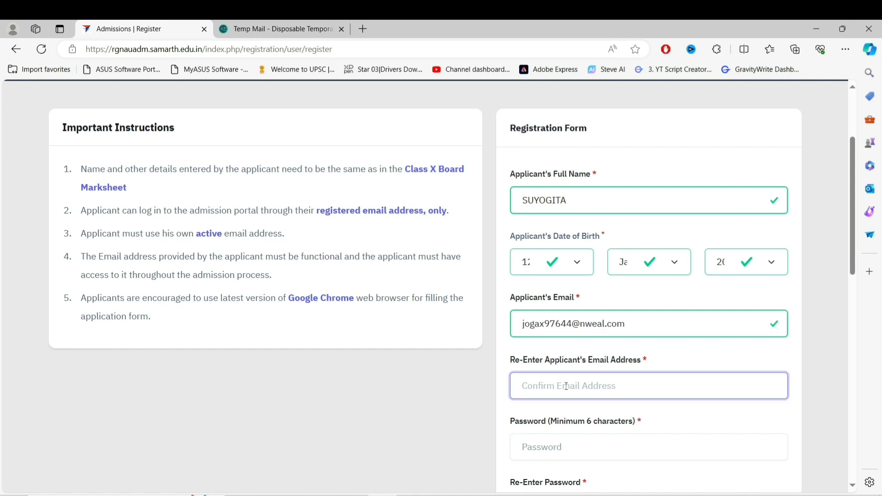
pyautogui.hotkey('ctrl', 'v')
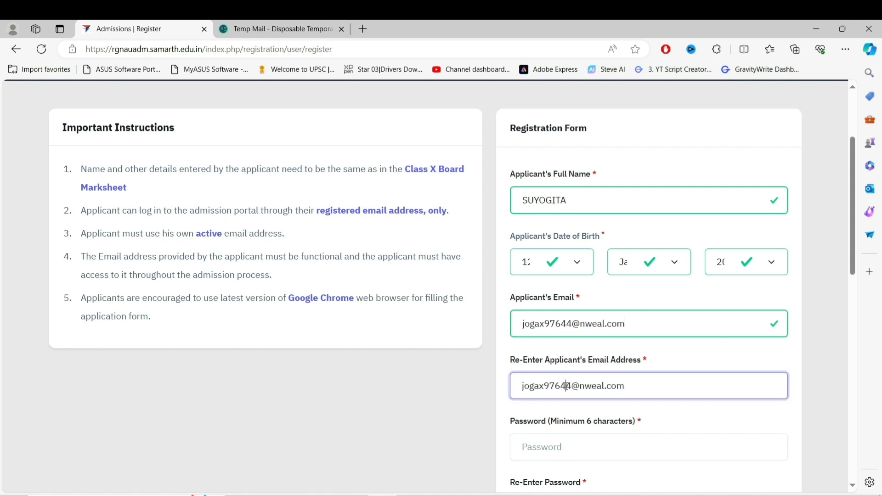
pyautogui.scroll(-3, 583, 483)
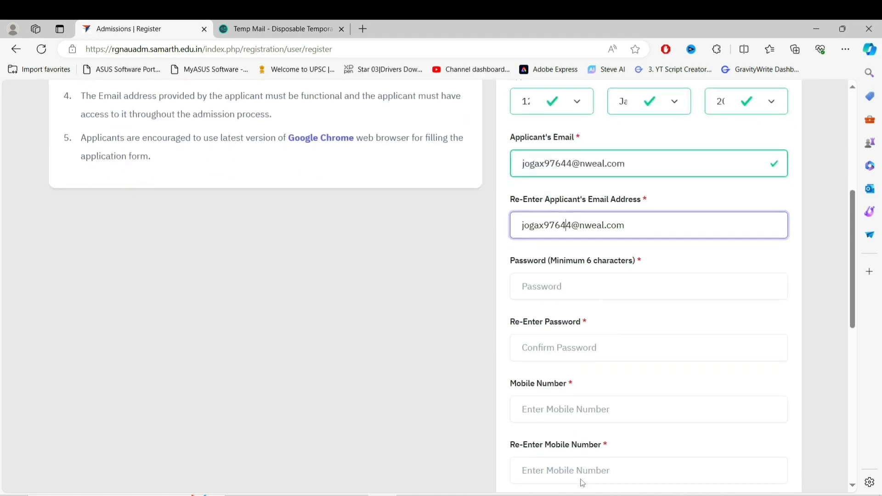
pyautogui.click(554, 292)
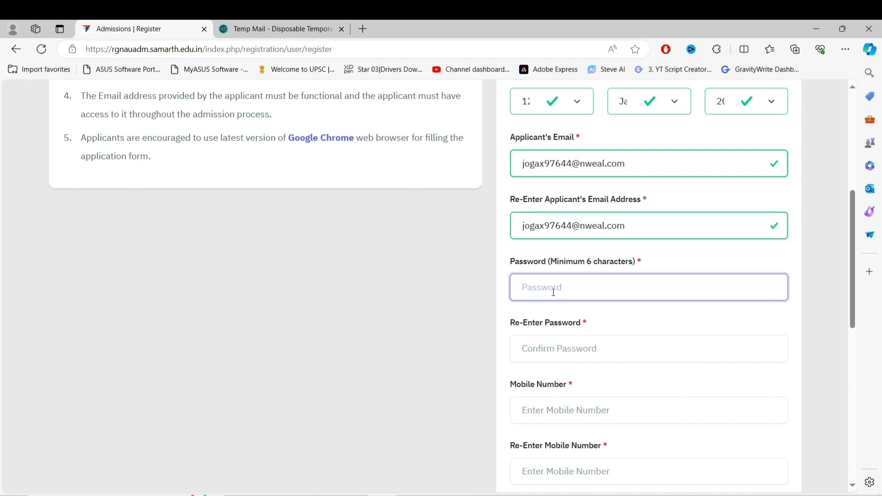
pyautogui.hotkey('ctrl', 'v')
pyautogui.click(561, 344)
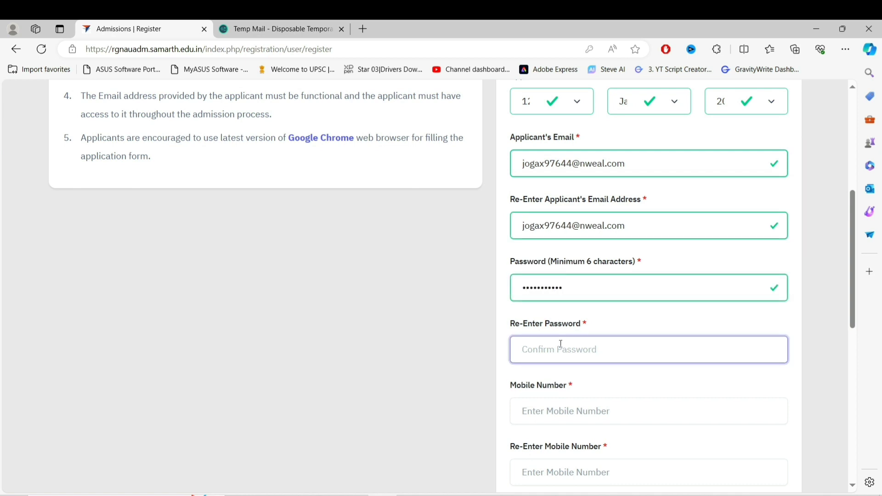
pyautogui.hotkey('ctrl', 'v')
# Enter the mobile number twice, fill the captcha 4845584, and submit the registration
pyautogui.press('Return')
pyautogui.hotkey('ctrl', 'v')
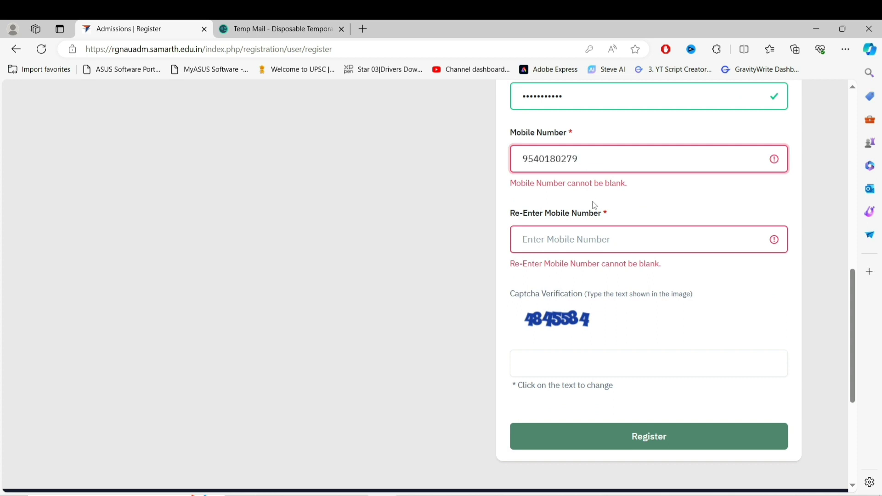
pyautogui.click(572, 240)
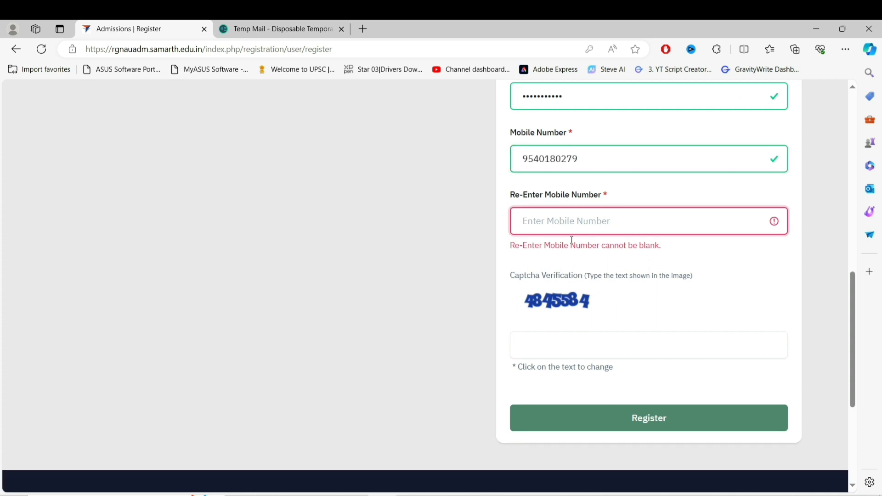
pyautogui.hotkey('ctrl', 'v')
pyautogui.click(570, 348)
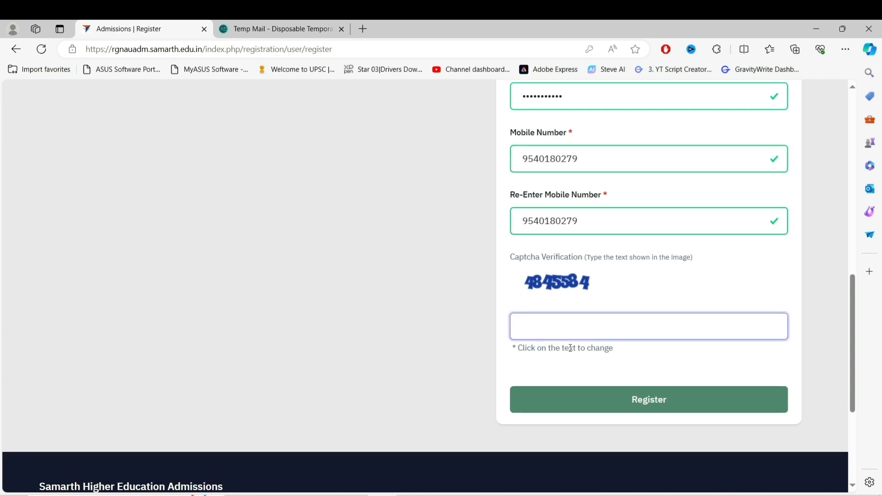
pyautogui.write('4845584')
pyautogui.click(616, 402)
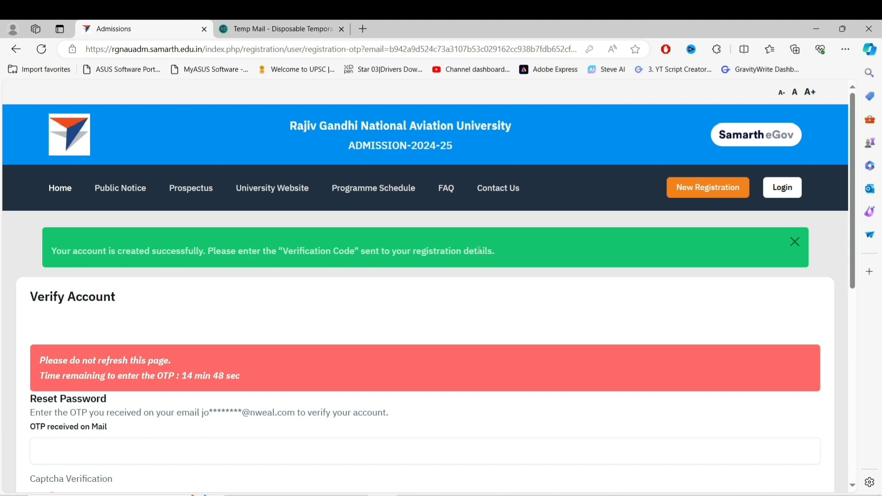
# Paste the e-mailed OTP, enter captcha 7811176, and submit it to verify the account
pyautogui.scroll(-4, 48, 130)
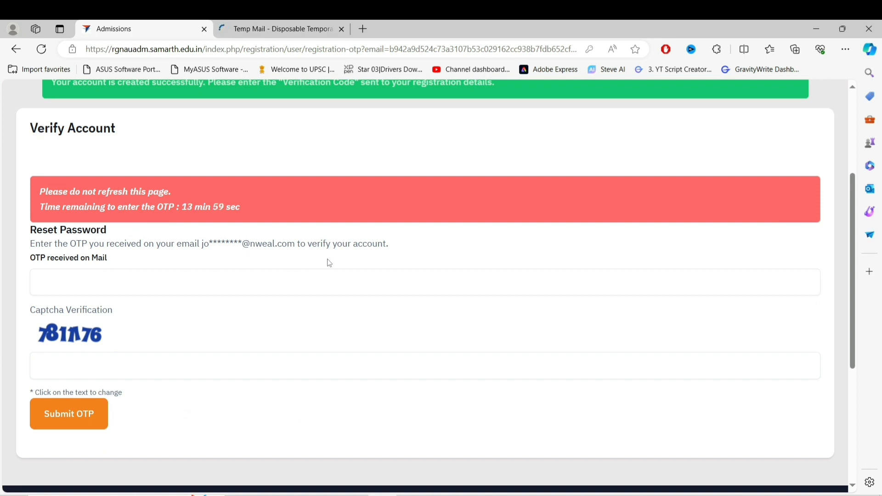
pyautogui.click(199, 286)
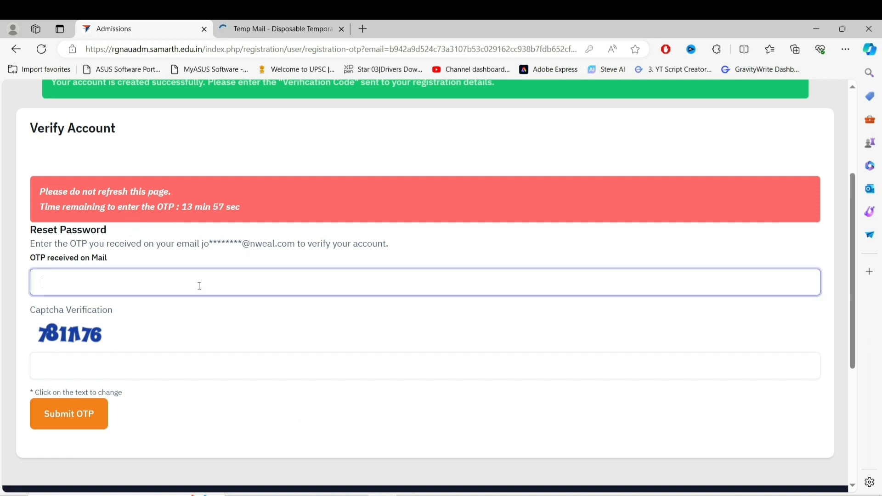
pyautogui.hotkey('ctrl', 'v')
pyautogui.click(138, 369)
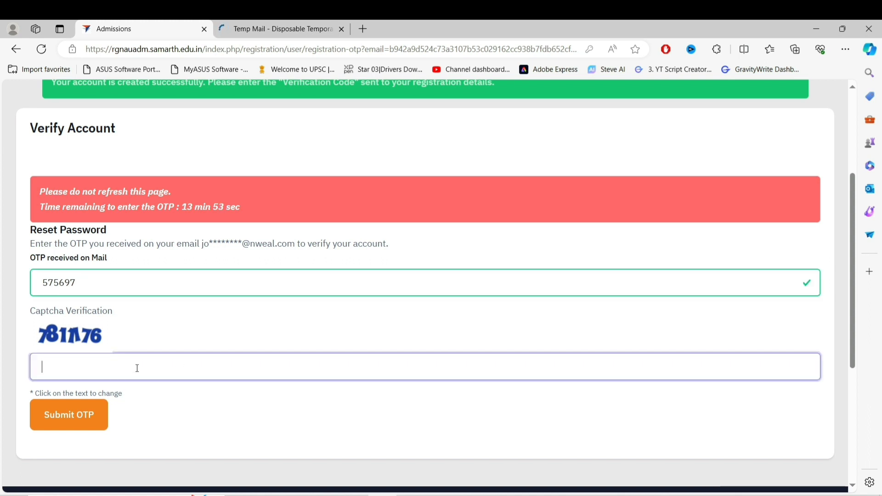
pyautogui.write('7811176')
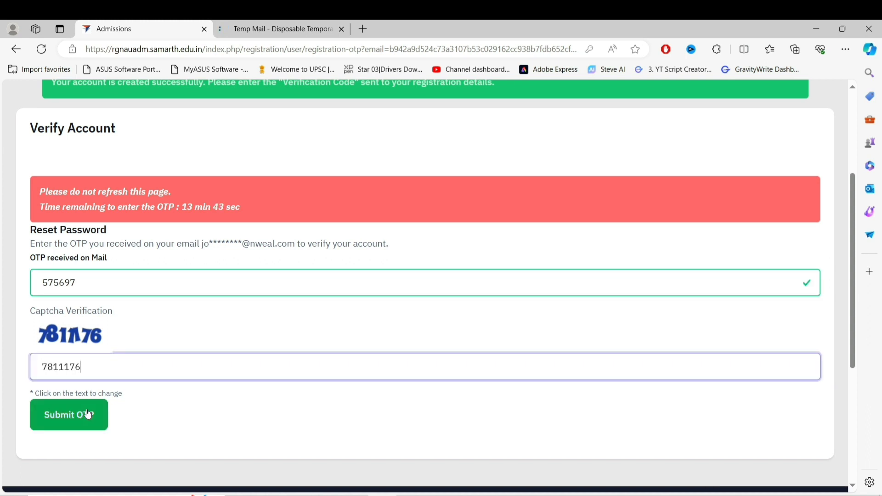
pyautogui.click(89, 415)
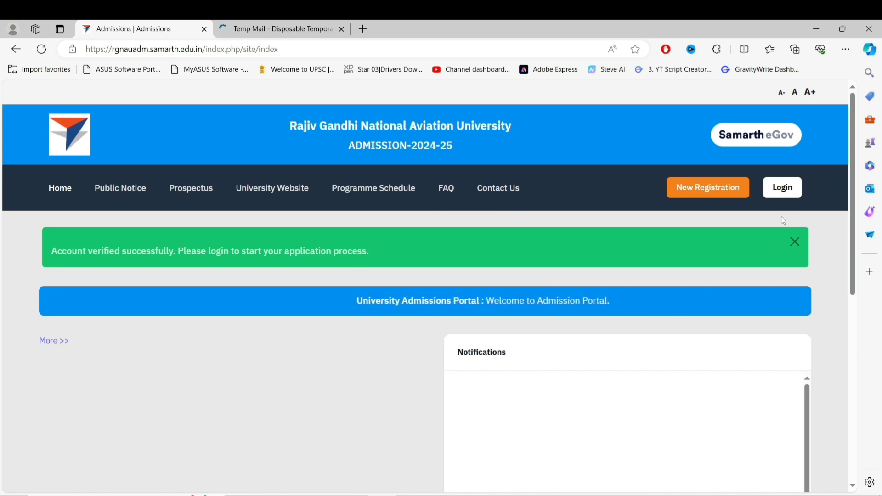
# Log in as a registered user with the registered e-mail, password and captcha 858682
pyautogui.click(787, 188)
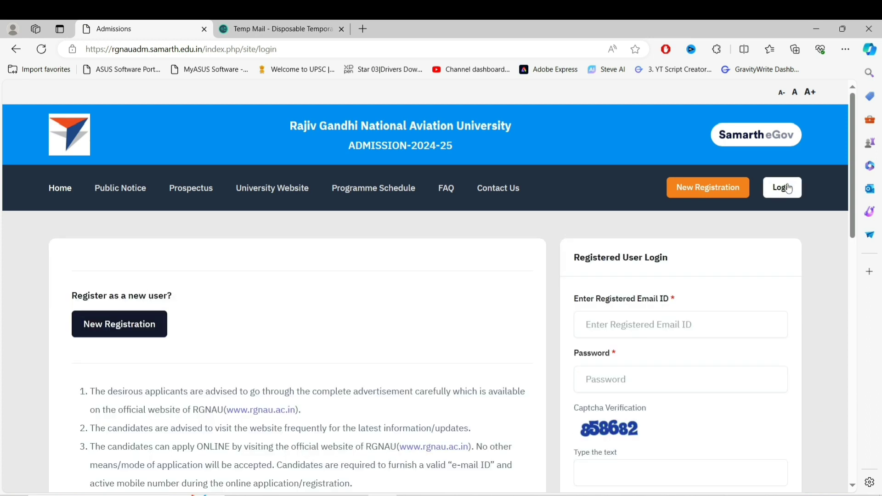
pyautogui.click(613, 326)
pyautogui.hotkey('ctrl', 'v')
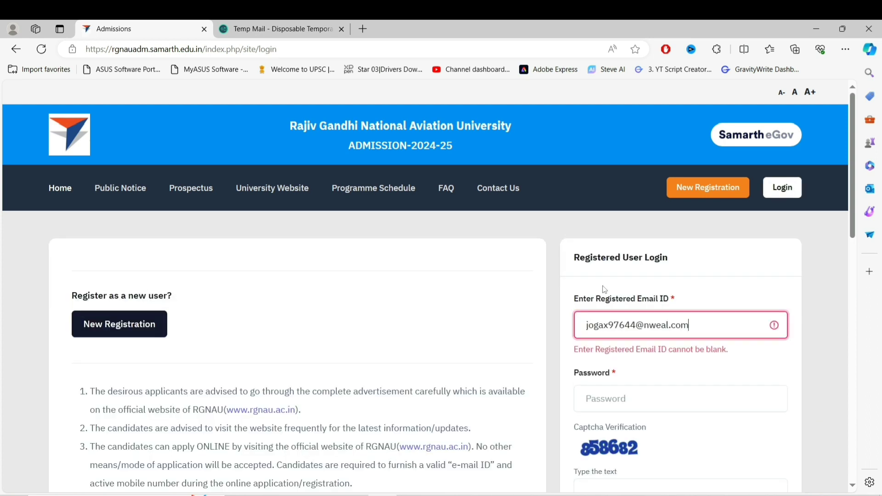
pyautogui.click(692, 412)
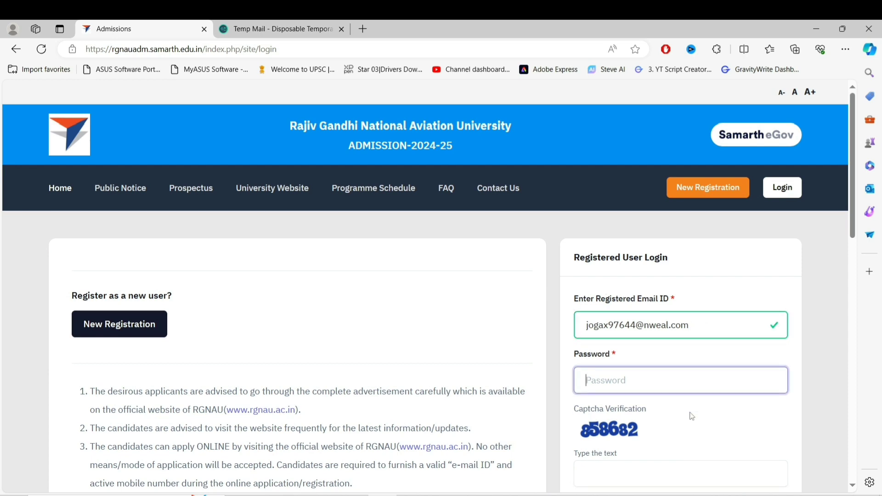
pyautogui.hotkey('ctrl', 'v')
pyautogui.scroll(-2, 680, 414)
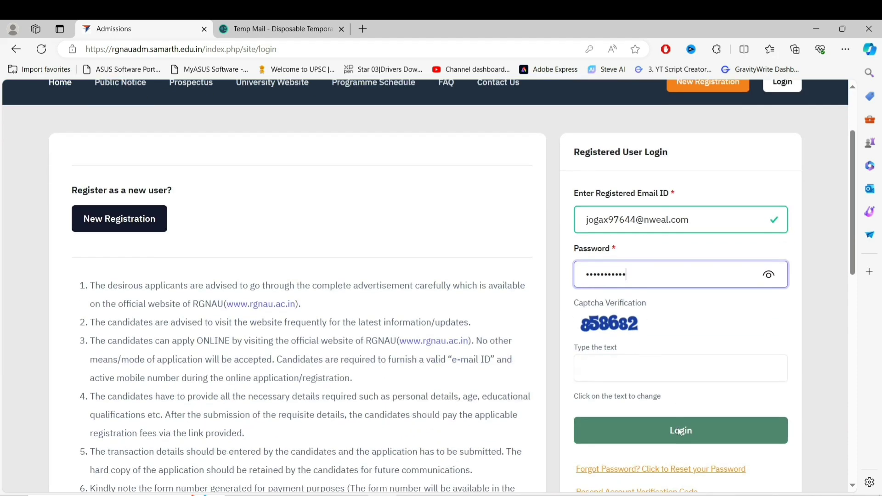
pyautogui.click(653, 369)
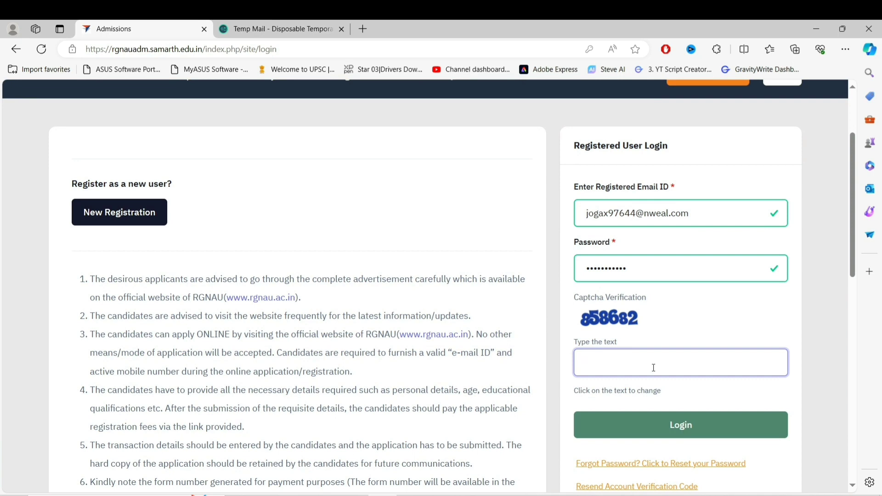
pyautogui.write('858682')
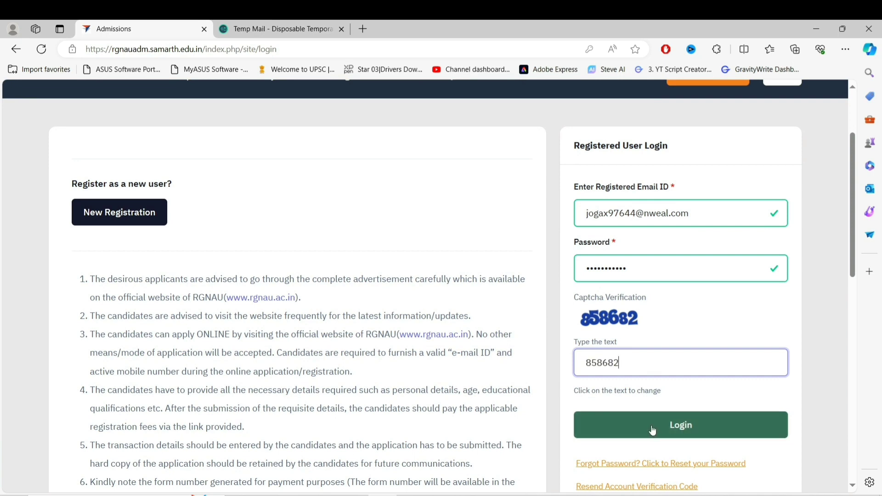
pyautogui.scroll(-2, 653, 431)
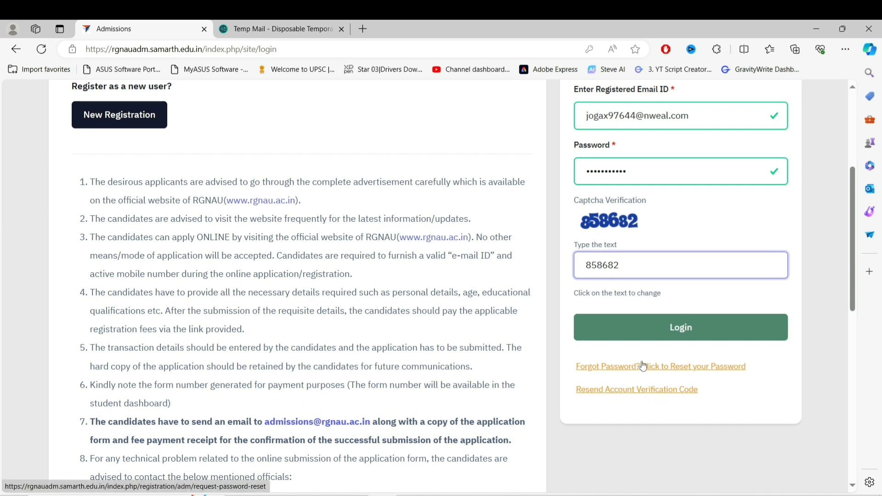
pyautogui.click(628, 328)
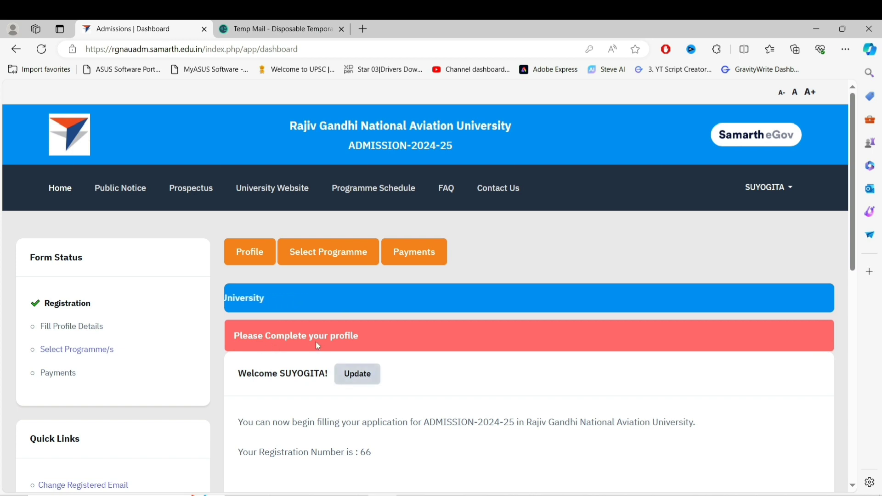
# Check registration number 66 on the dashboard, then go to the profile's Personal Details form via Update
pyautogui.scroll(-5, 377, 403)
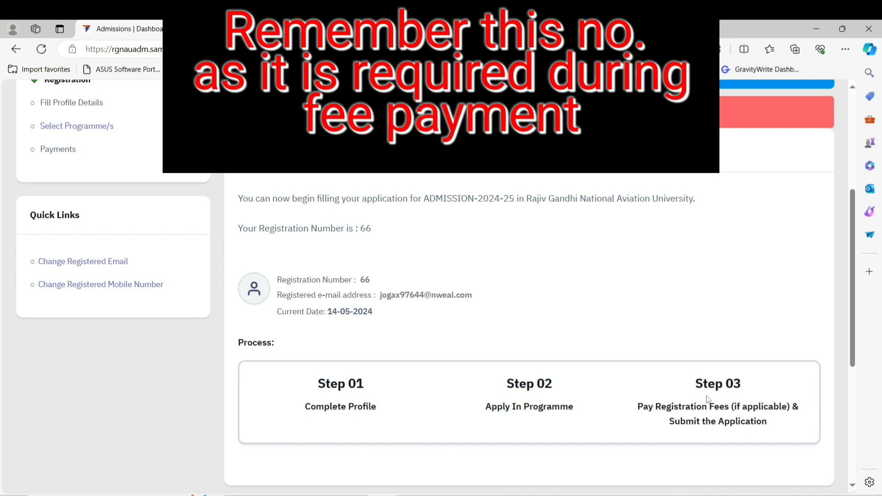
pyautogui.scroll(-3, 707, 399)
pyautogui.hotkey('alt', 'Left')
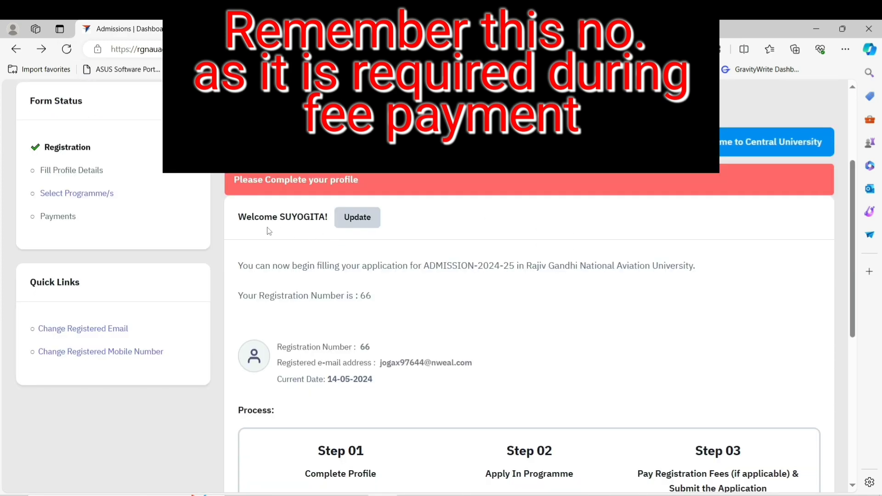
pyautogui.click(355, 221)
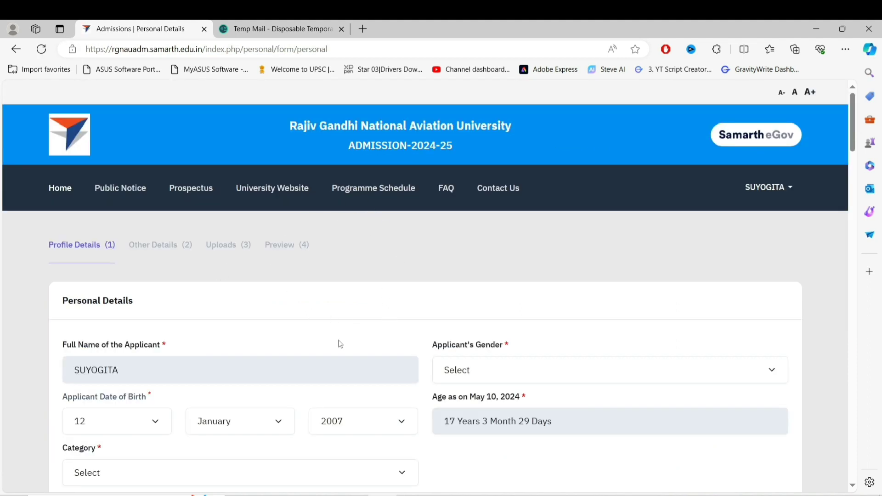
# Set gender to Female, category to General, and answer Yes to being a citizen of India
pyautogui.click(509, 374)
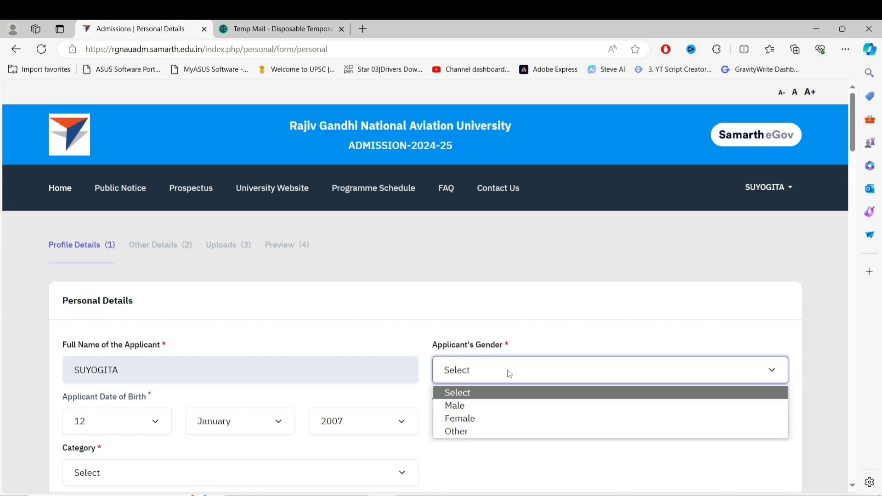
pyautogui.click(492, 417)
pyautogui.scroll(-8, 403, 126)
pyautogui.click(403, 120)
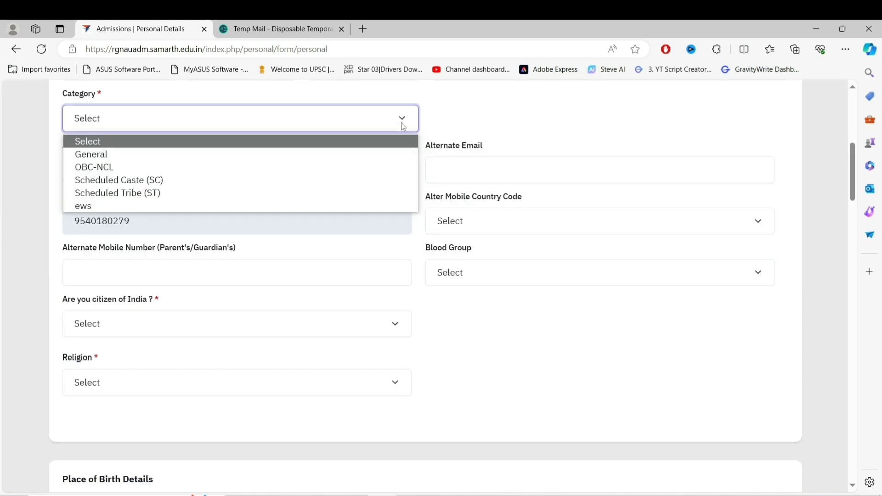
pyautogui.click(346, 153)
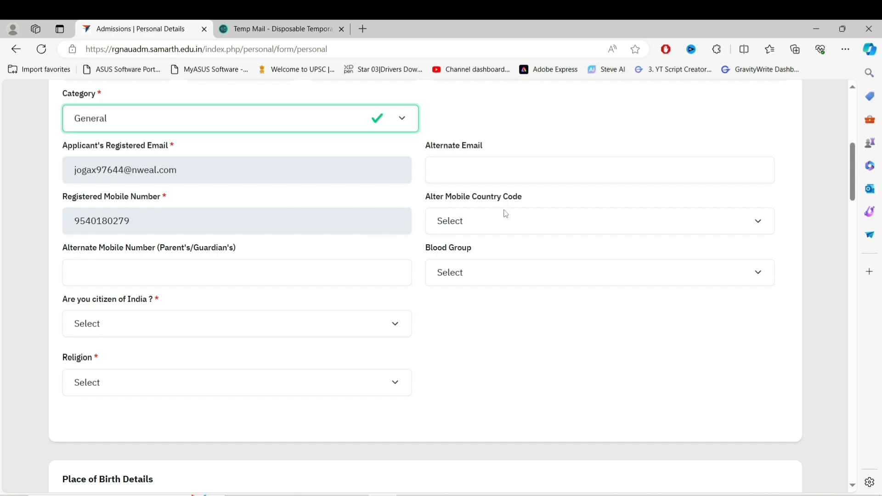
pyautogui.press('Tab')
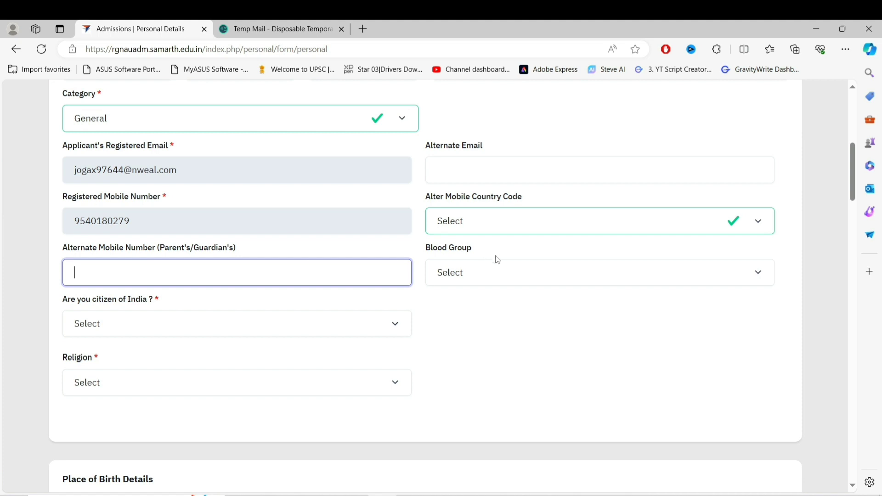
pyautogui.click(201, 325)
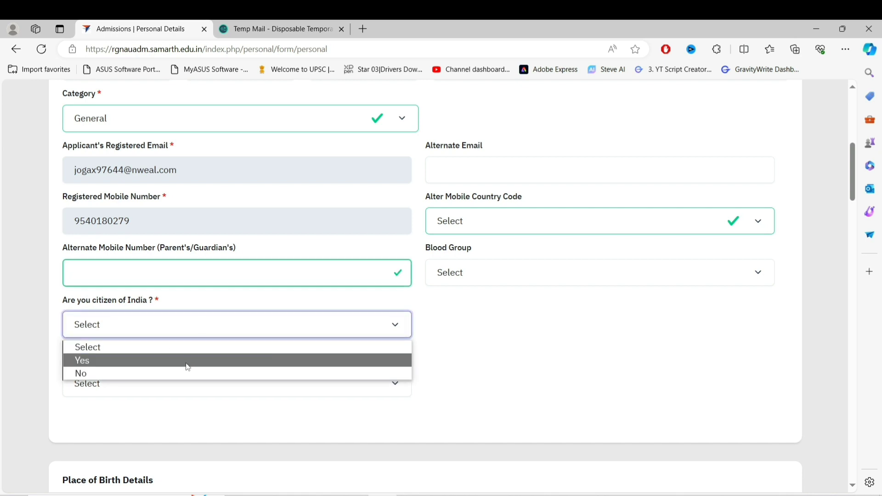
pyautogui.click(187, 362)
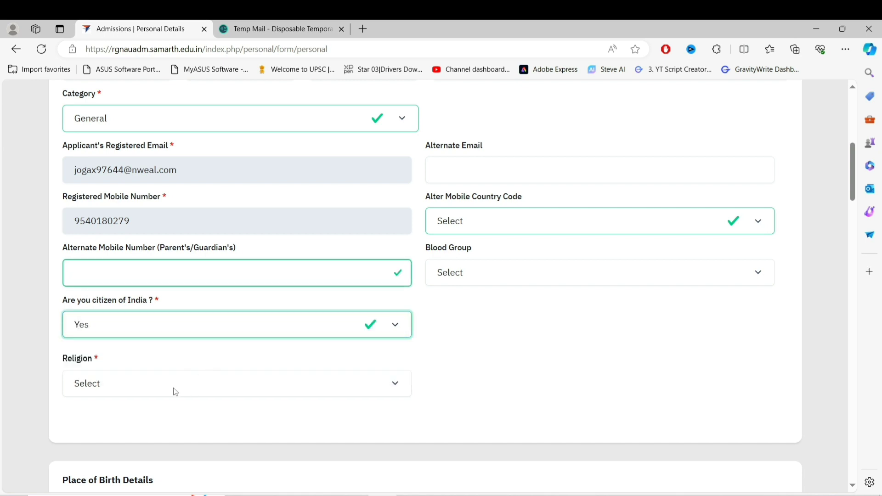
pyautogui.click(184, 390)
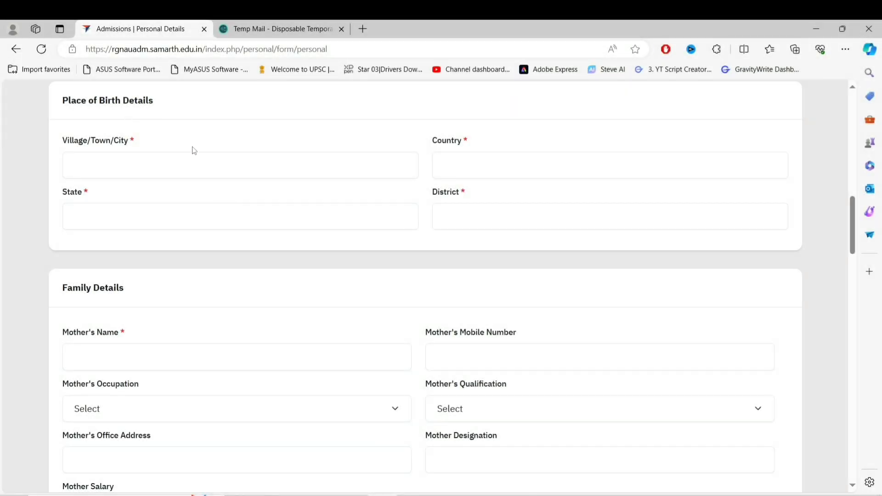
# Fill place of birth with city DELHI, country INDIA, state DELHI, and begin the district with WE
pyautogui.click(193, 171)
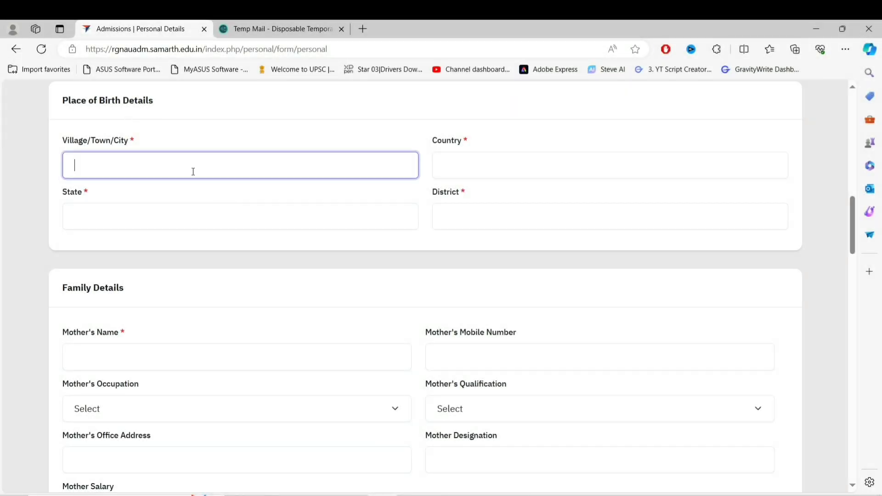
pyautogui.write('DELHI')
pyautogui.click(479, 160)
pyautogui.write('INDIA')
pyautogui.click(307, 224)
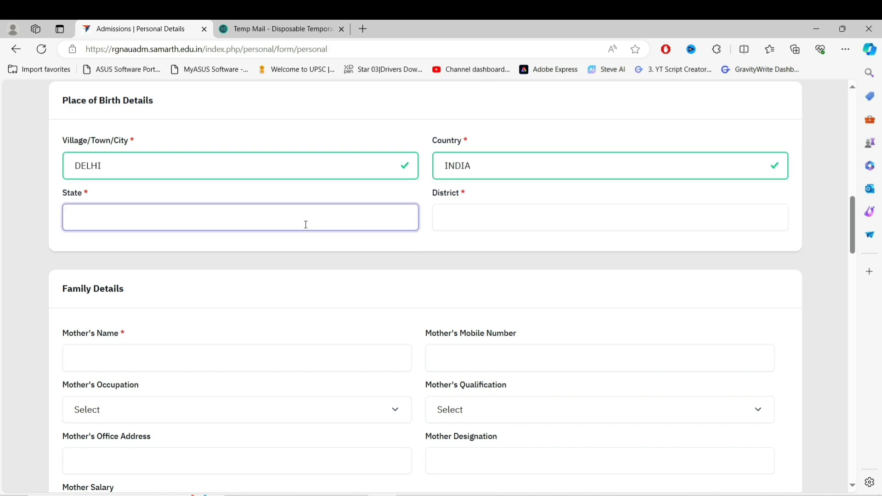
pyautogui.write('DELHI')
pyautogui.click(520, 219)
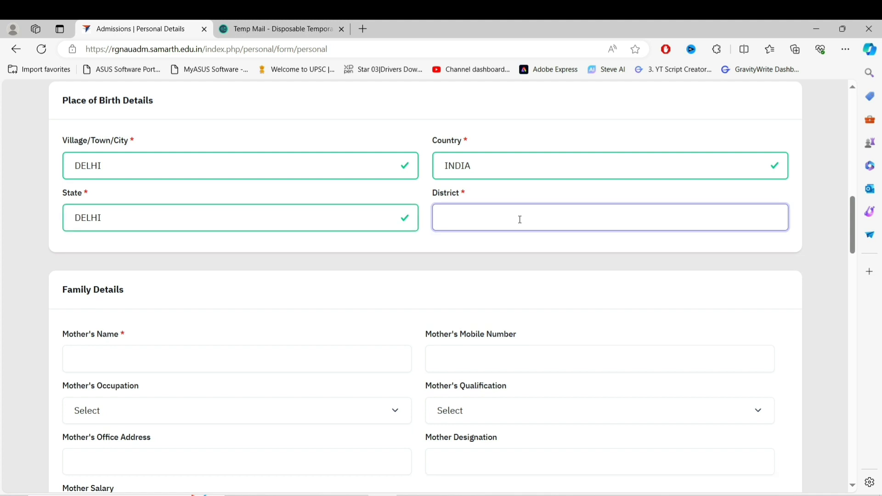
pyautogui.write('WE')
pyautogui.scroll(-4, 165, 152)
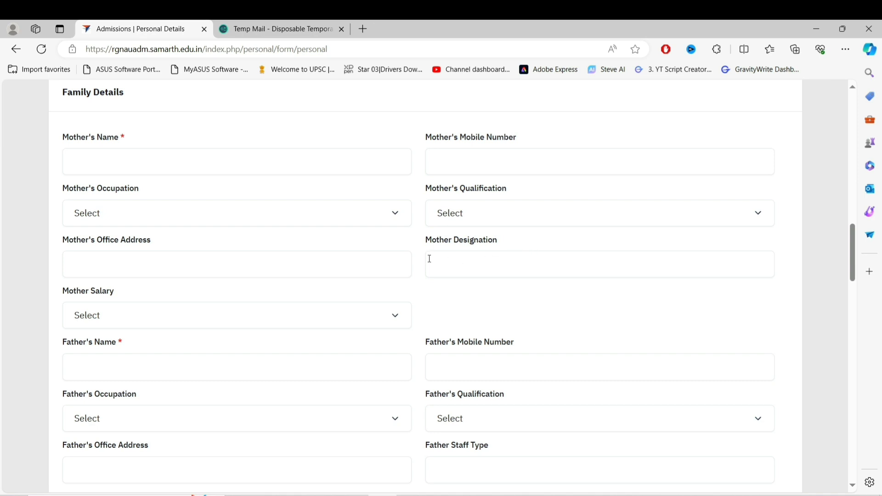
# Enter the mother's and father's names in Family Details
pyautogui.click(226, 166)
pyautogui.write('HDUWGFG')
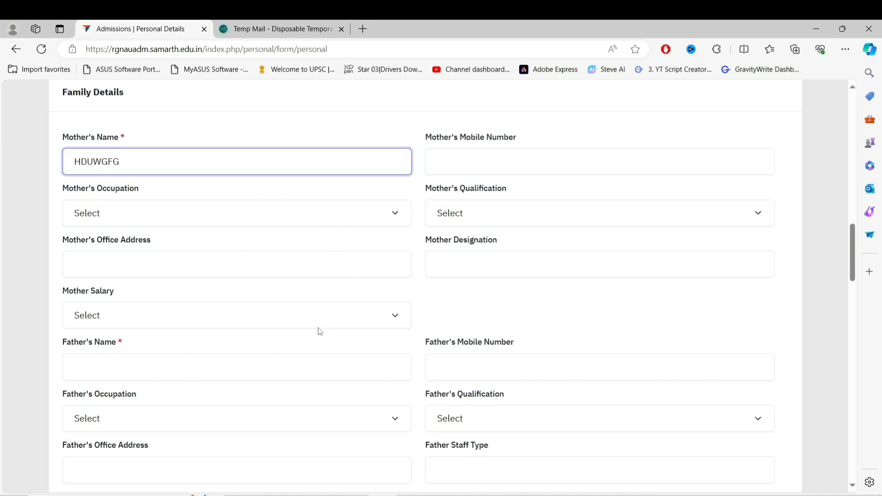
pyautogui.click(308, 370)
pyautogui.write('WIFH')
# Add the emergency contact number and set combined family income to Up to 5,00,000
pyautogui.scroll(-5, 308, 370)
pyautogui.click(468, 336)
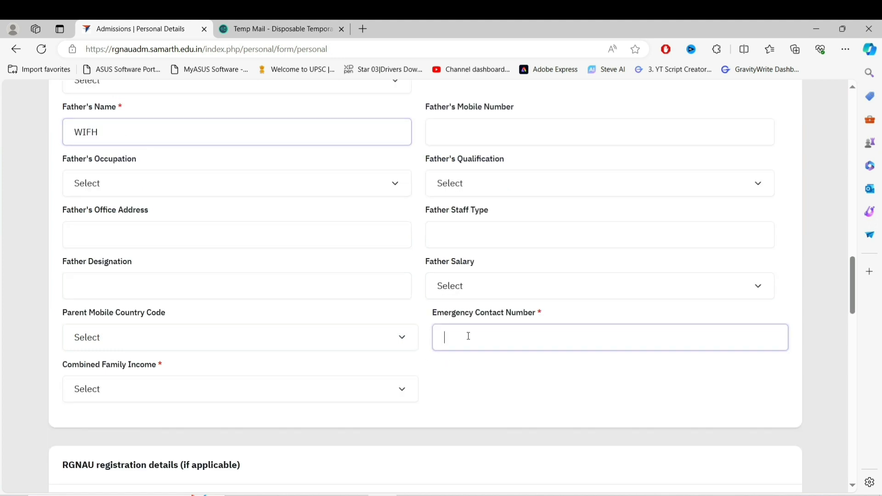
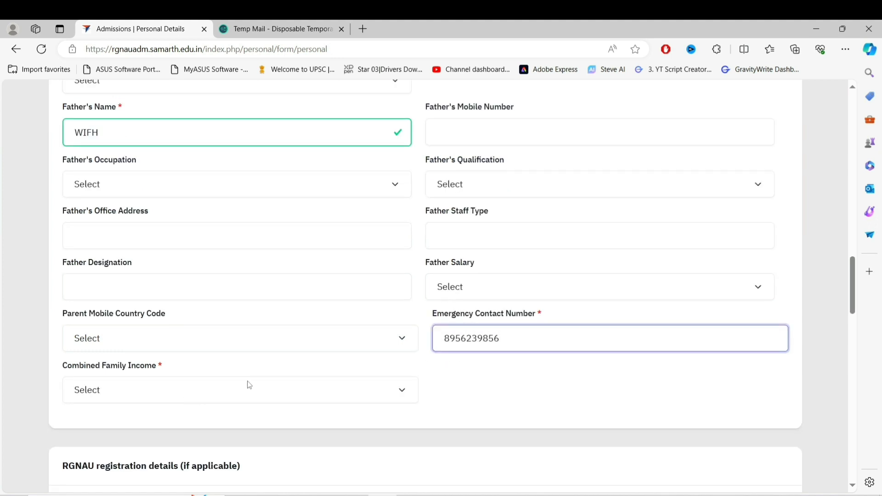
pyautogui.click(271, 399)
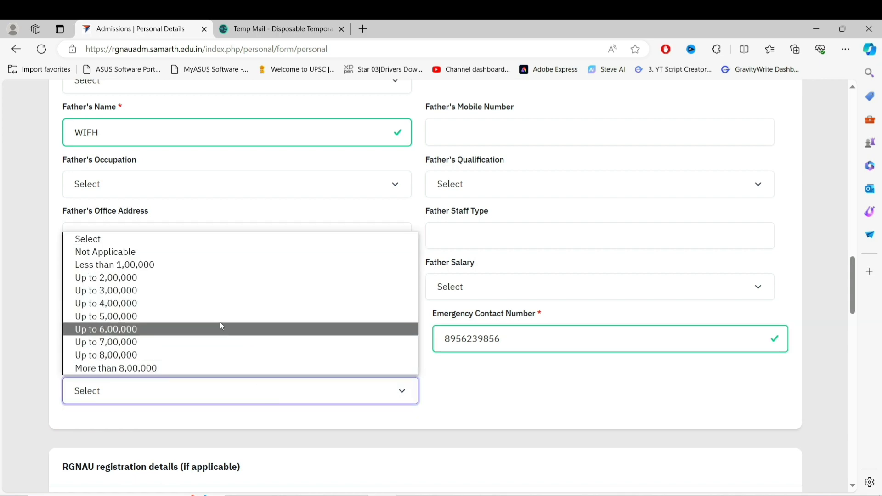
pyautogui.click(220, 318)
pyautogui.scroll(2, 342, 332)
pyautogui.scroll(-5, 343, 332)
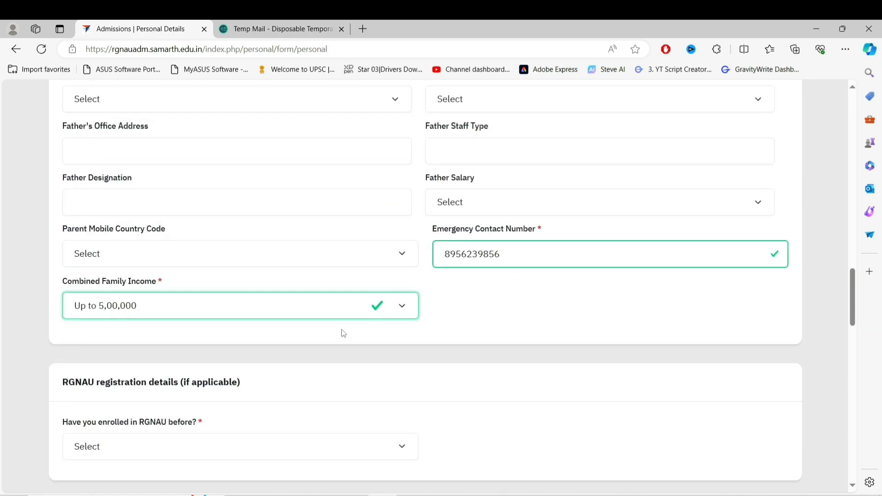
pyautogui.scroll(6, 342, 331)
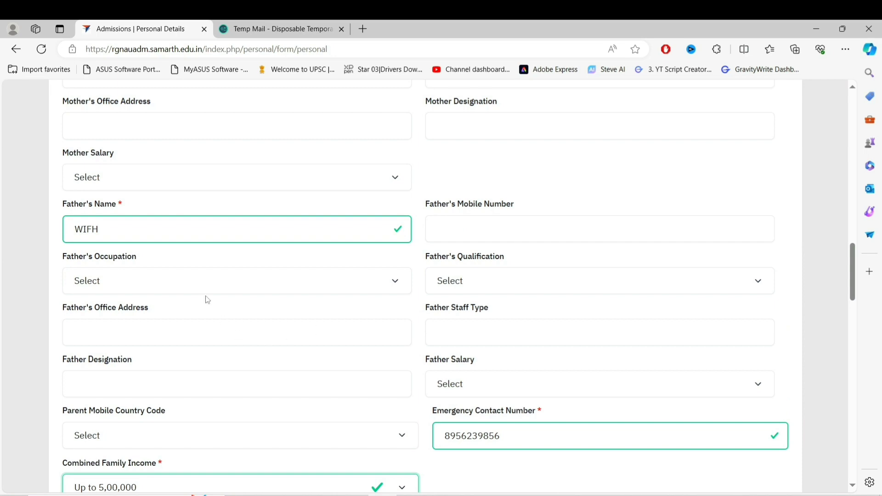
pyautogui.scroll(-4, 439, 320)
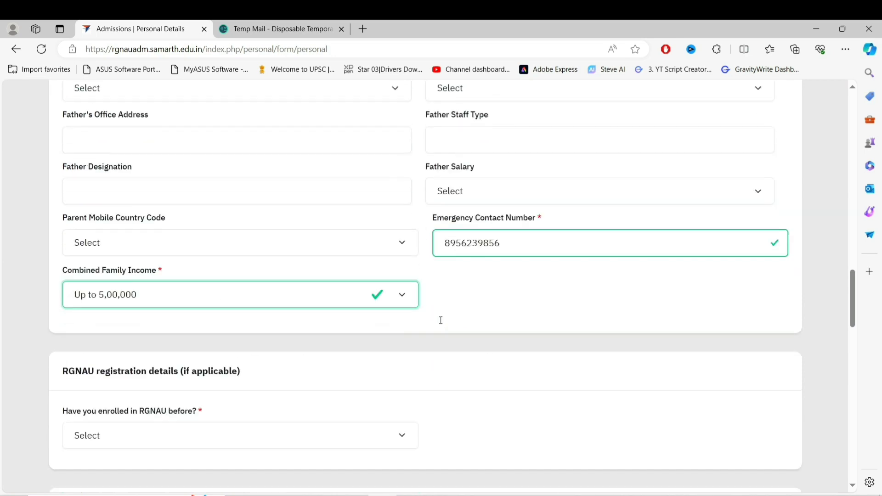
pyautogui.scroll(-3, 441, 320)
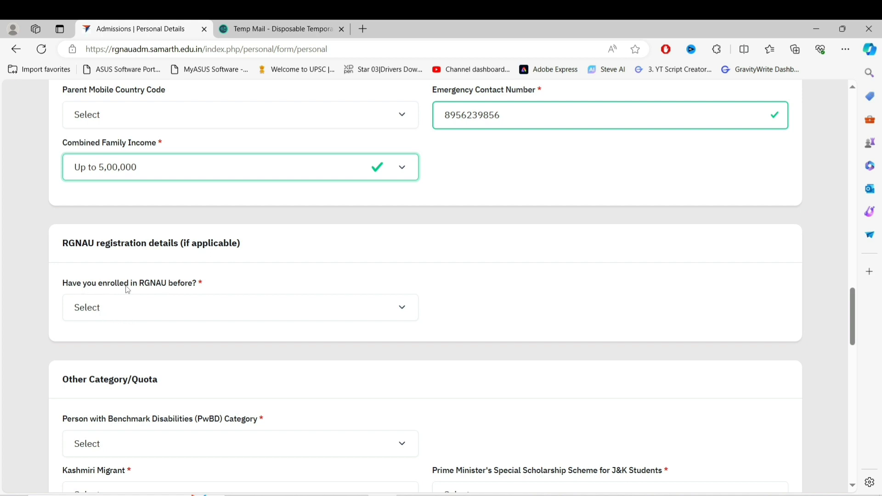
# Answer No to 'Have you enrolled in RGNAU before?'
pyautogui.click(308, 310)
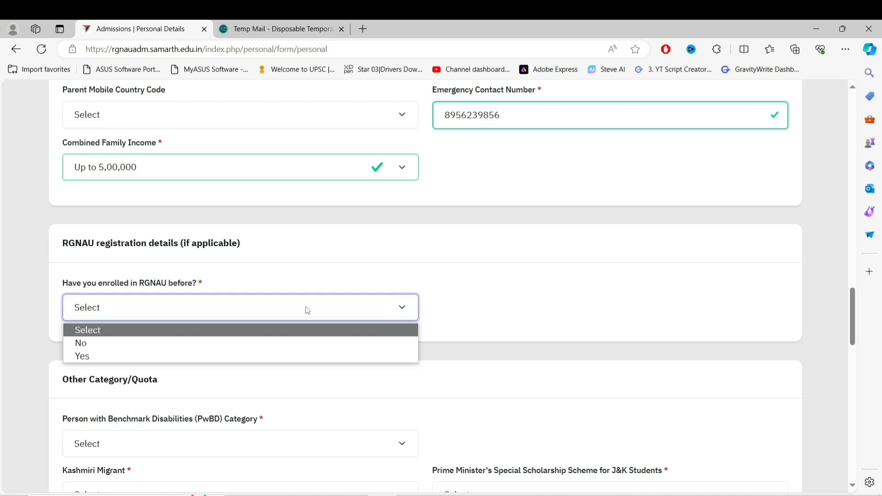
pyautogui.click(244, 347)
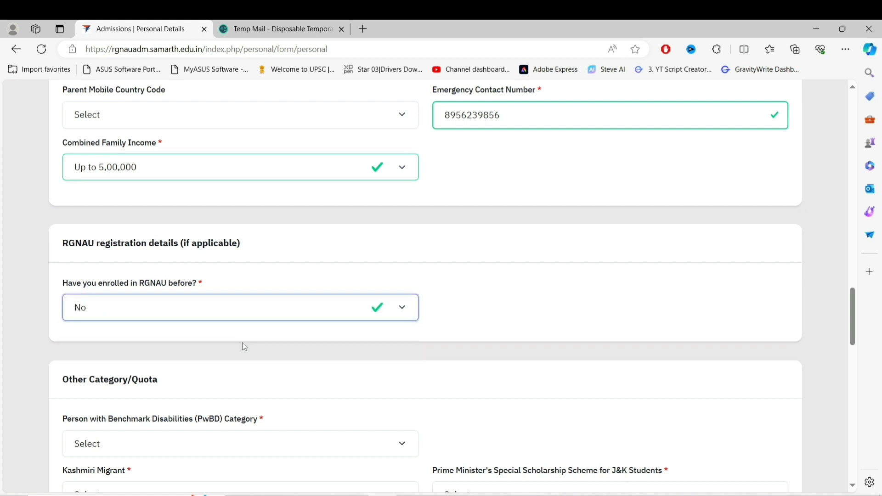
pyautogui.scroll(-5, 278, 327)
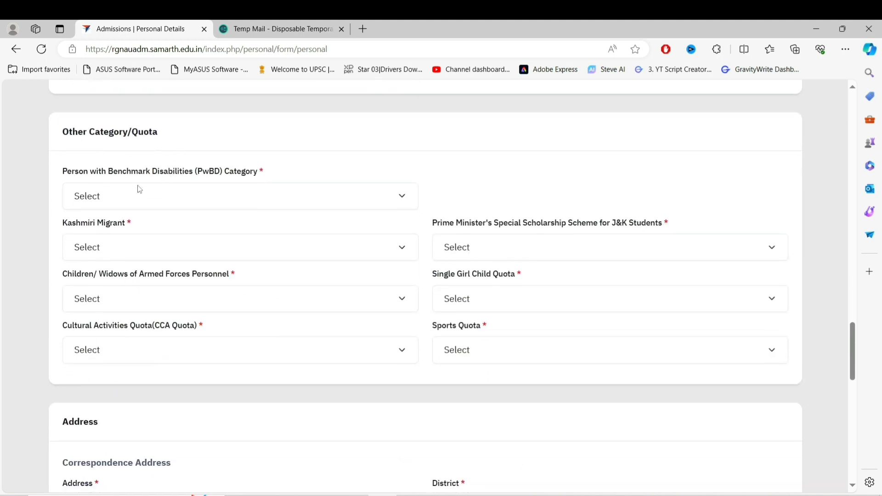
# Set PwBD, Kashmiri Migrant, PM Scholarship and Armed Forces quotas to Not Applicable
pyautogui.click(235, 201)
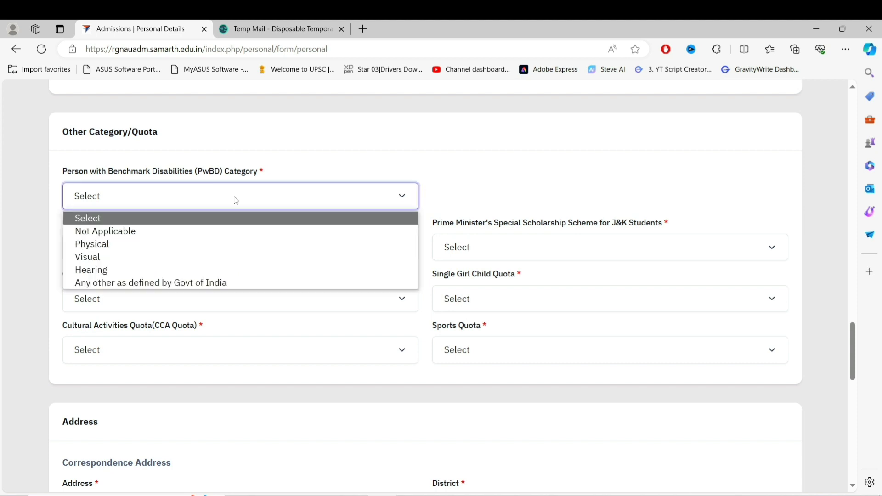
pyautogui.click(204, 234)
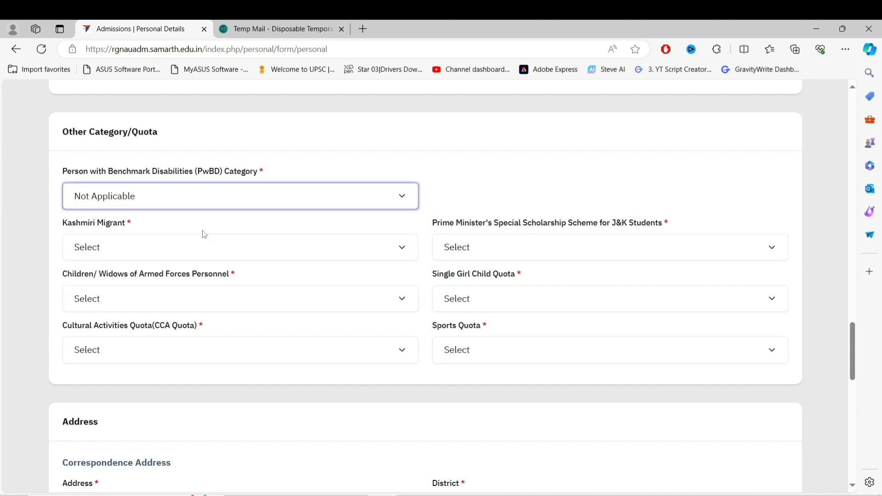
pyautogui.click(244, 249)
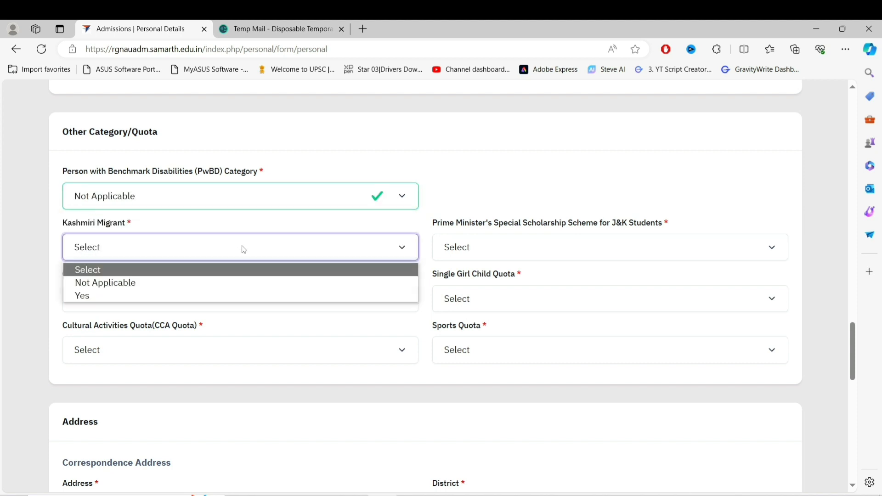
pyautogui.click(219, 284)
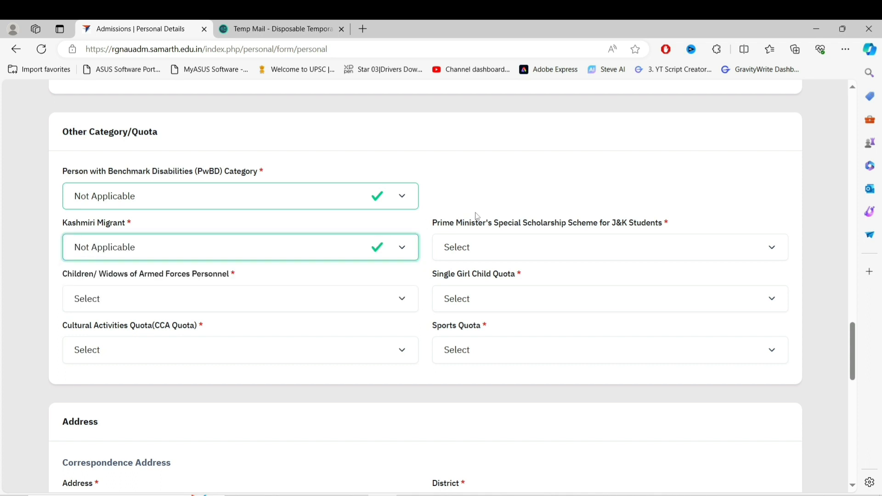
pyautogui.click(528, 252)
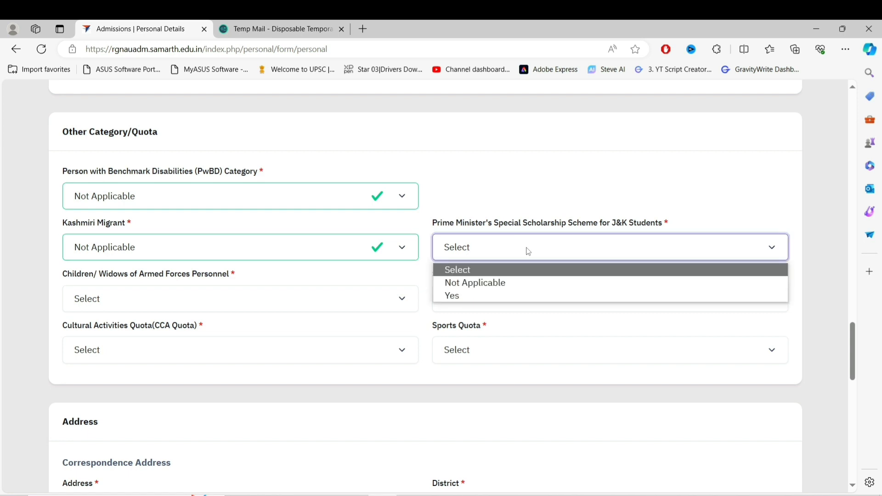
pyautogui.click(527, 283)
pyautogui.click(140, 296)
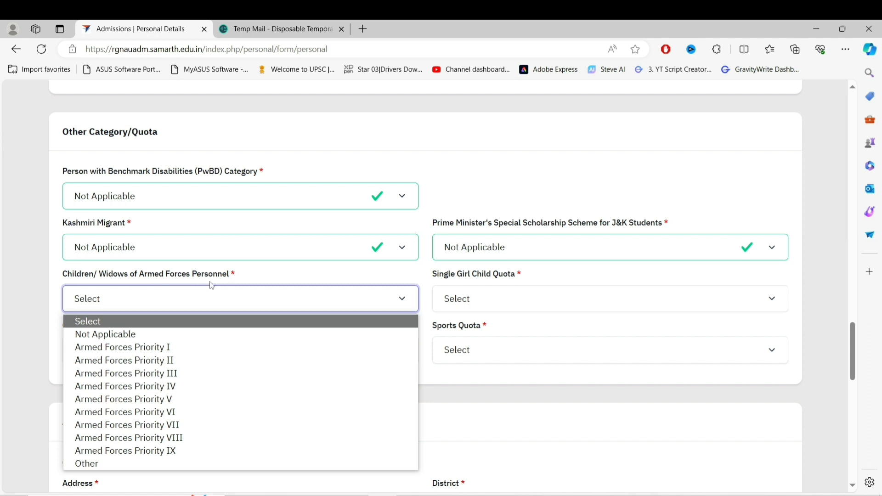
pyautogui.click(165, 335)
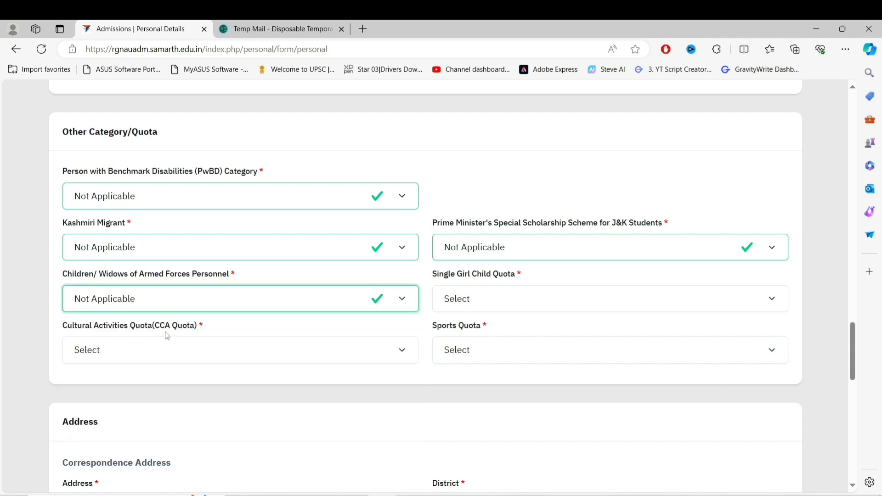
# Answer Yes for Single Girl Child, Not Applicable for Cultural Activities, and No for Sports Quota
pyautogui.click(499, 300)
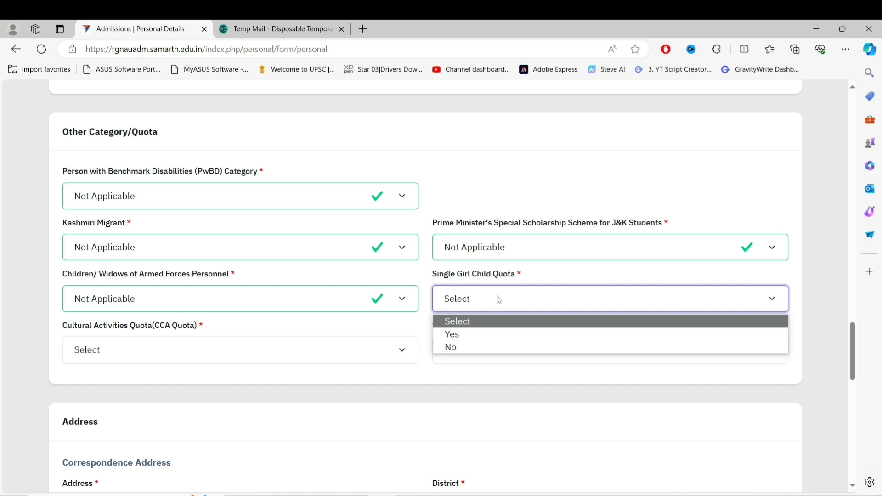
pyautogui.click(500, 341)
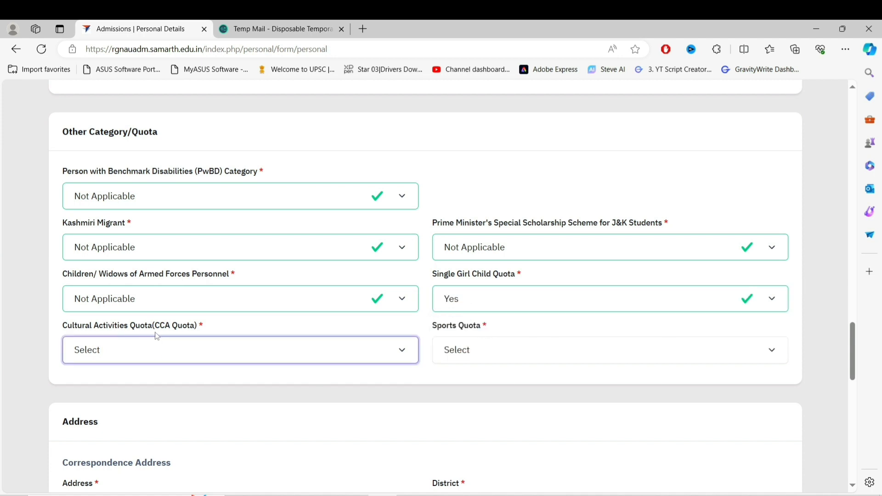
pyautogui.click(195, 352)
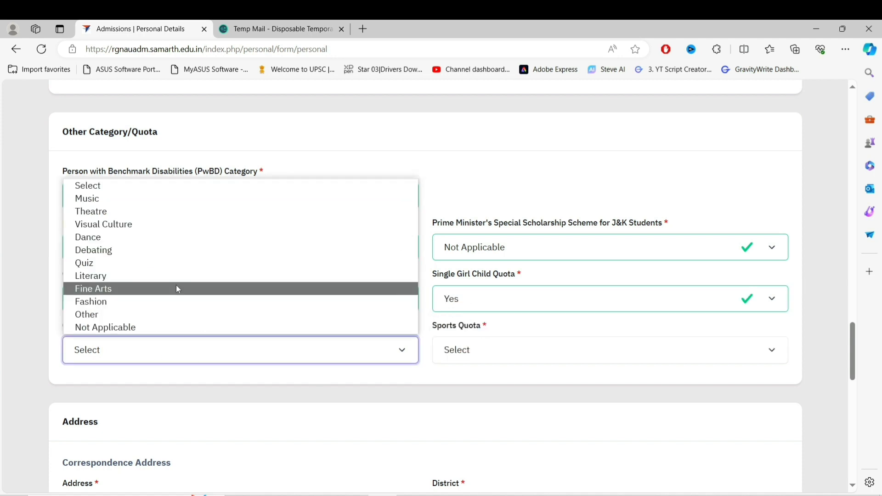
pyautogui.click(170, 327)
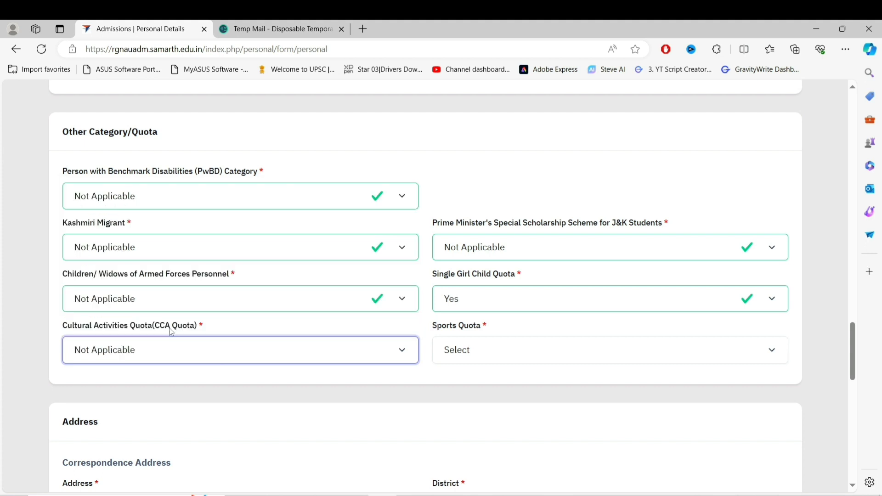
pyautogui.click(469, 352)
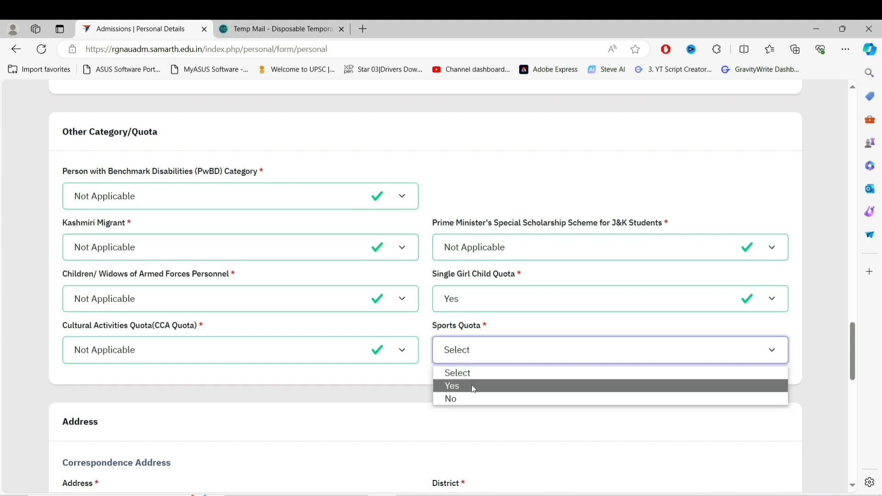
pyautogui.click(472, 411)
pyautogui.scroll(-6, 325, 325)
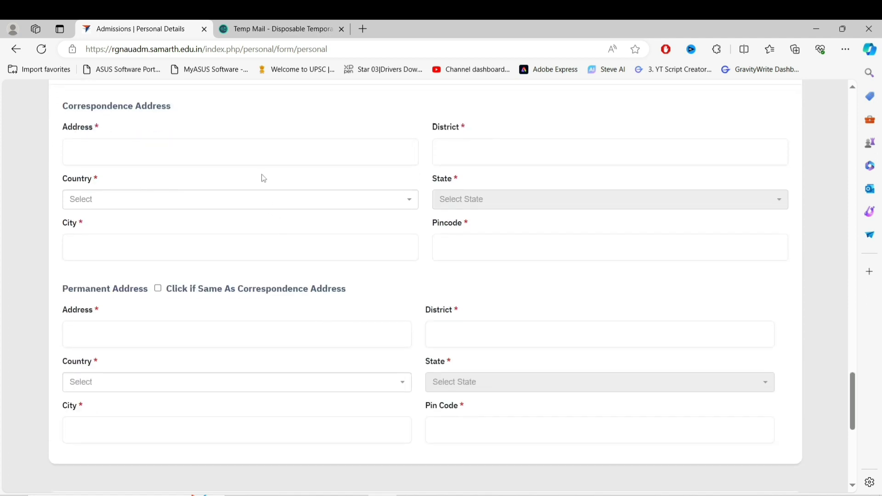
# Enter the correspondence address line, country India, city DELHI and the district
pyautogui.click(249, 156)
pyautogui.write('HWFHIWHD')
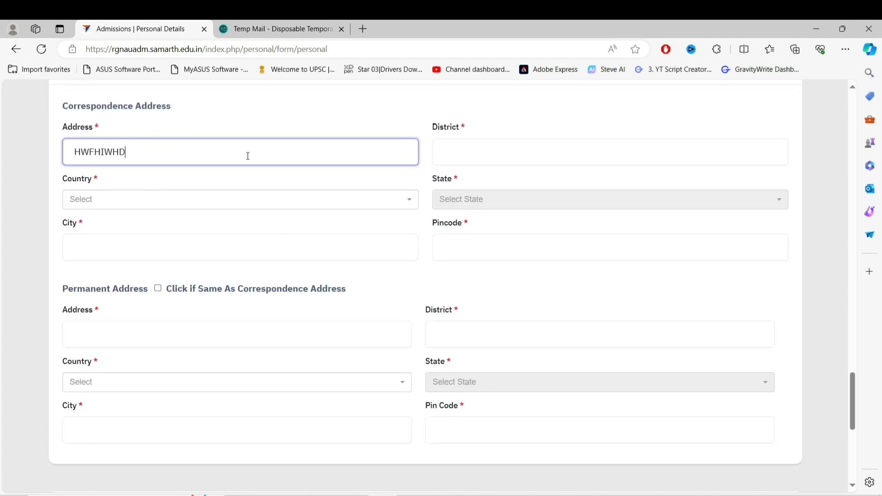
pyautogui.click(233, 203)
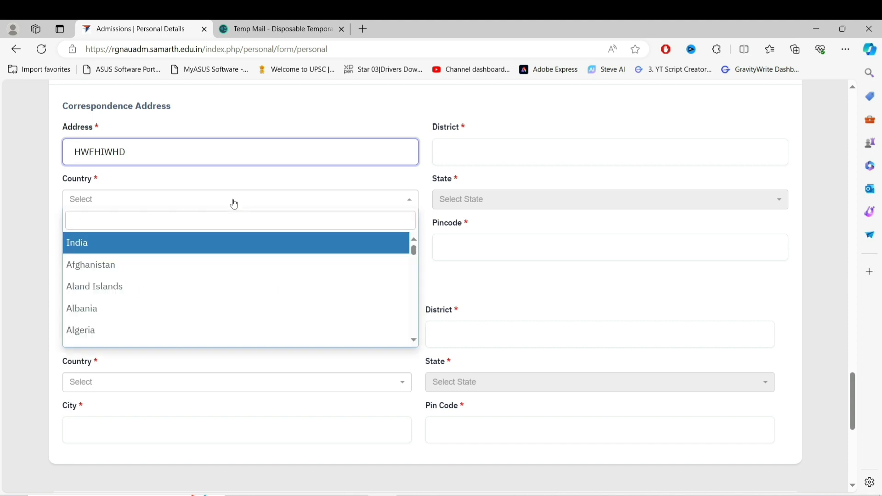
pyautogui.click(229, 244)
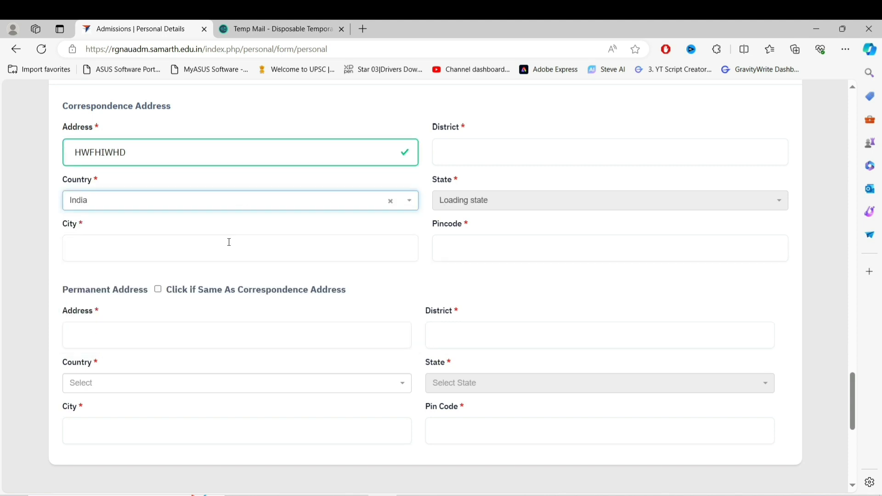
pyautogui.click(222, 248)
pyautogui.write('D')
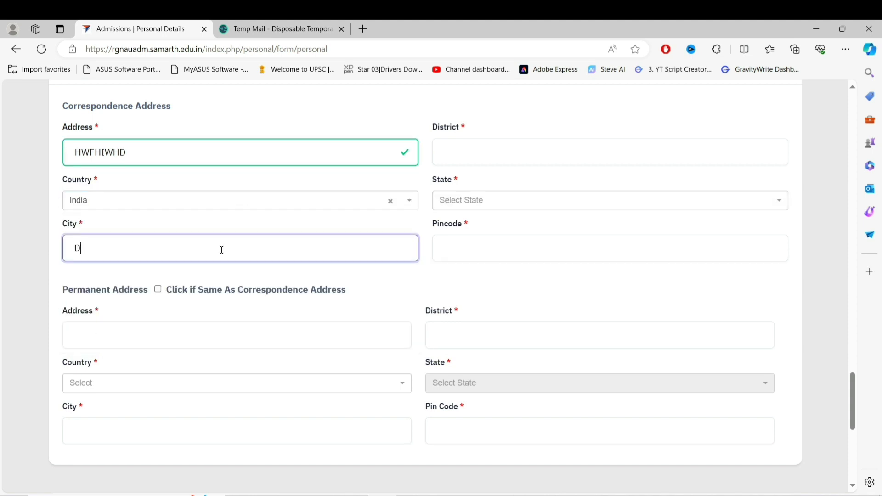
pyautogui.write('ELHI')
pyautogui.click(505, 145)
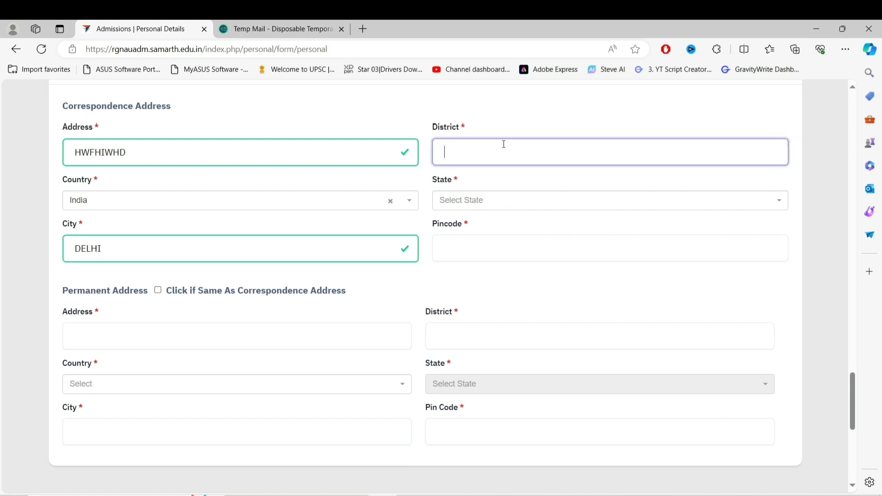
pyautogui.write('GWUGU')
# Choose state Delhi, enter pincode 110001, and copy the address to the permanent address
pyautogui.click(503, 199)
pyautogui.scroll(-3, 498, 339)
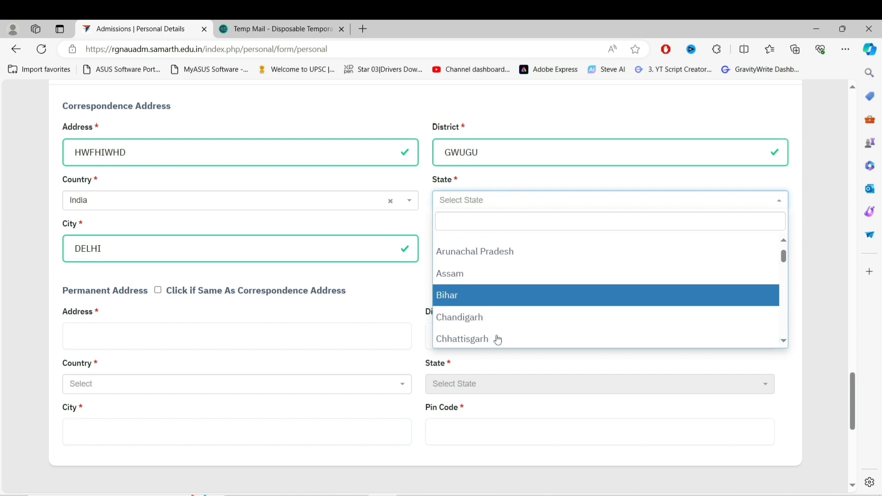
pyautogui.scroll(-1, 494, 308)
pyautogui.click(494, 325)
pyautogui.click(486, 248)
pyautogui.write('1')
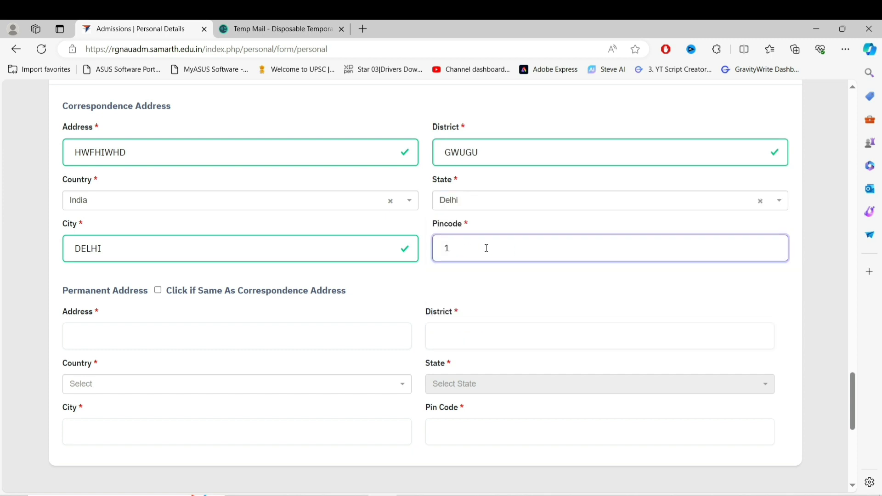
pyautogui.write('10001')
pyautogui.scroll(-2, 487, 248)
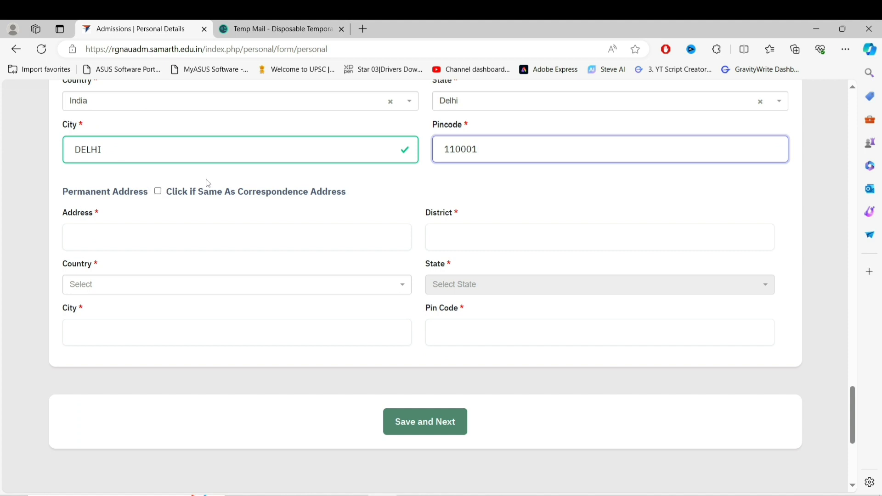
pyautogui.click(158, 192)
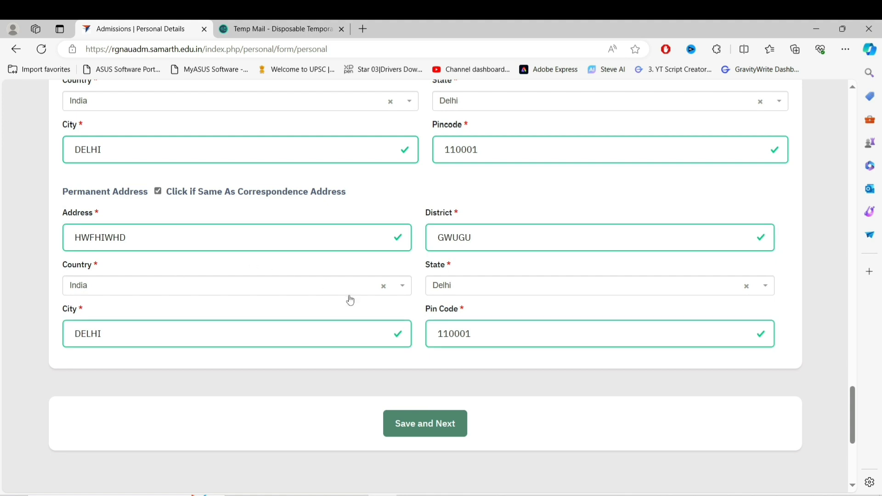
pyautogui.scroll(-2, 350, 300)
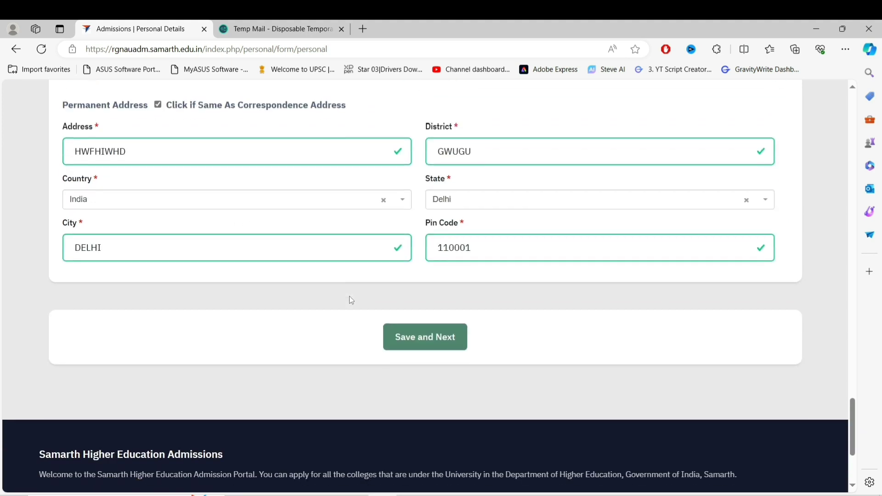
# Save and confirm the personal details, review the preview, and proceed to Other Details
pyautogui.click(423, 342)
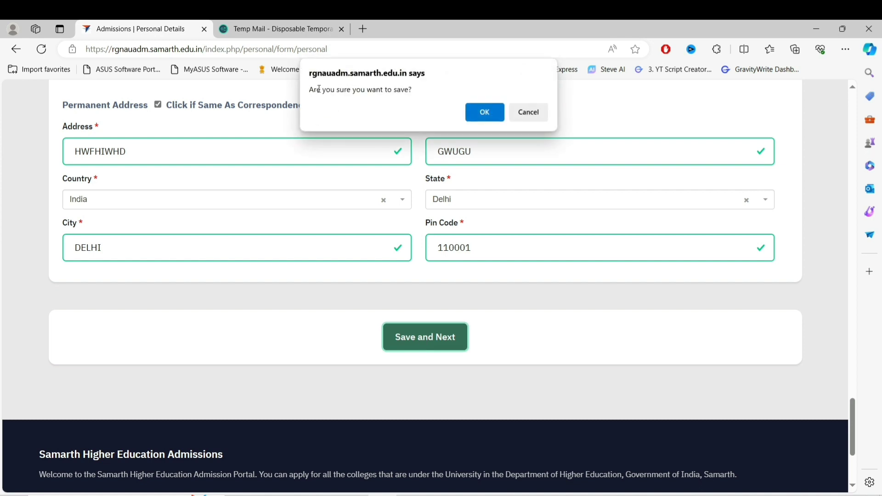
pyautogui.click(480, 114)
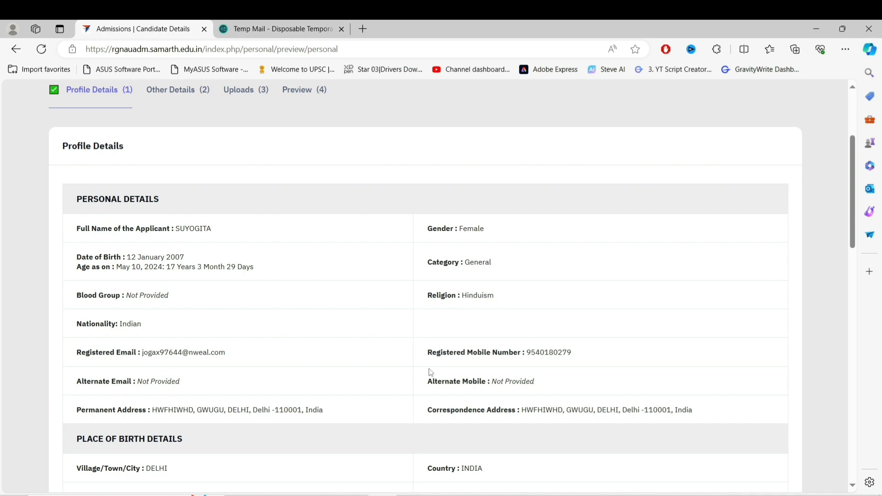
pyautogui.scroll(-8, 431, 372)
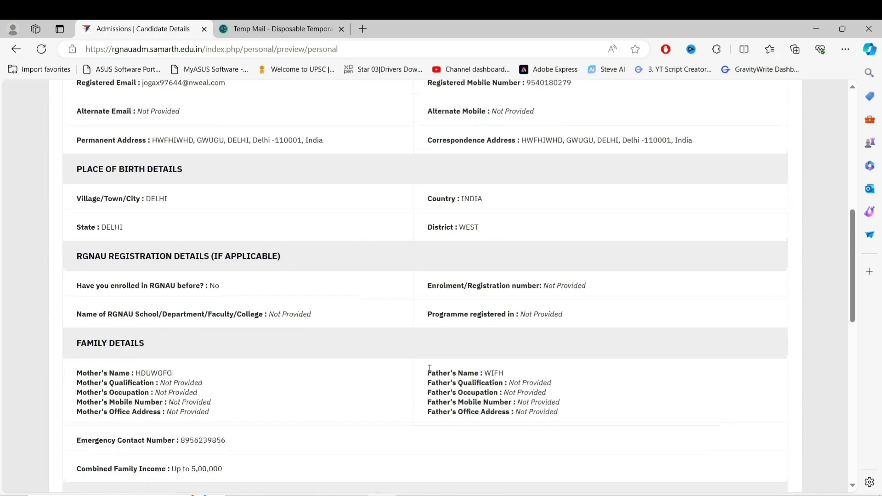
pyautogui.scroll(-8, 430, 372)
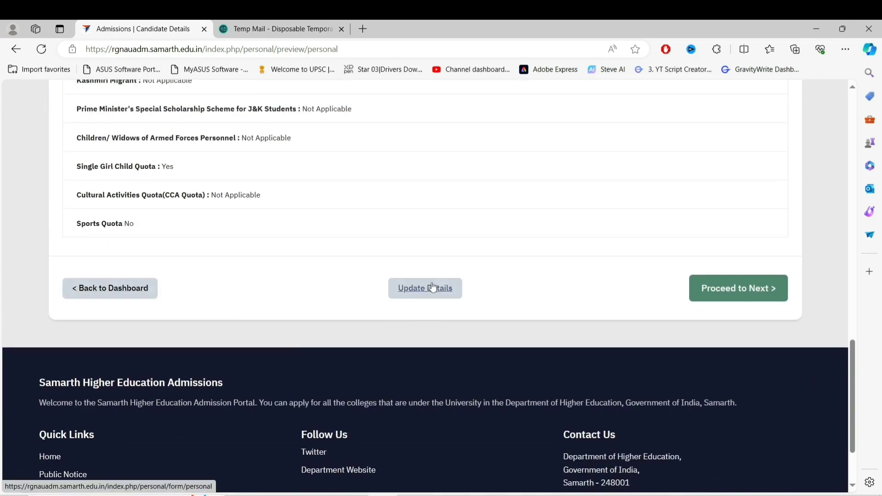
pyautogui.click(726, 294)
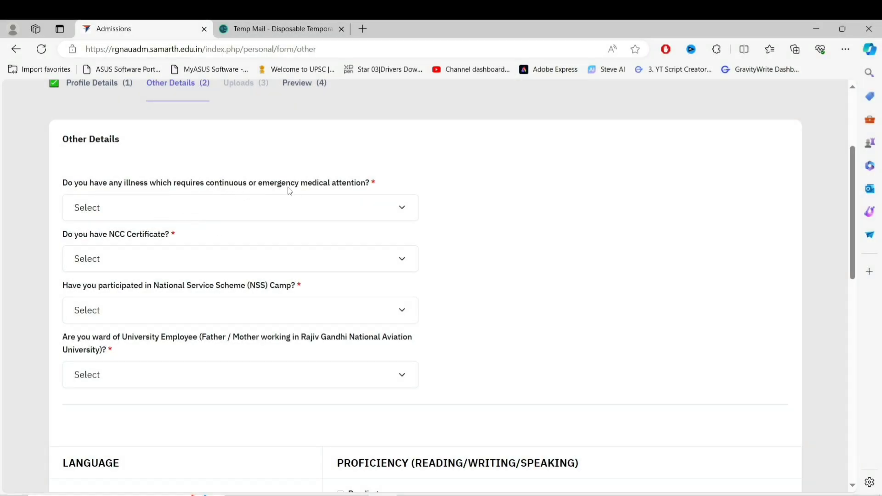
# Answer the illness, NSS camp and university employee ward questions No, and set the NCC Certificate answer
pyautogui.click(322, 205)
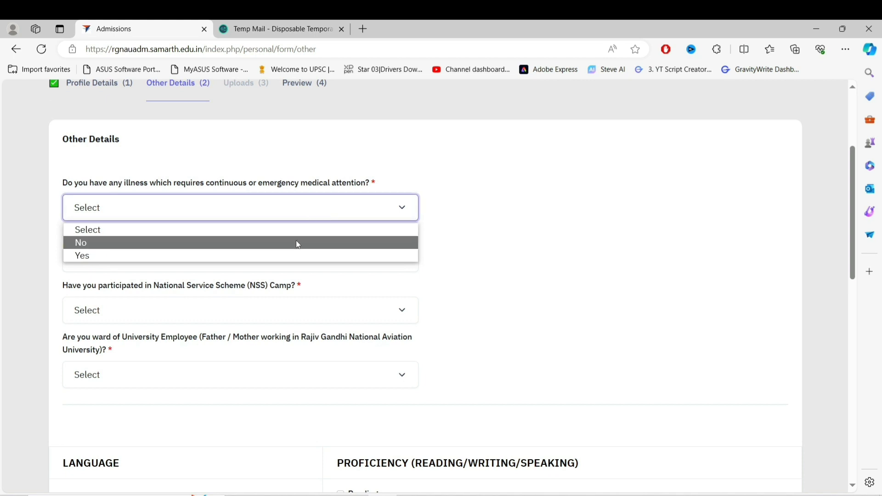
pyautogui.click(296, 243)
pyautogui.click(315, 270)
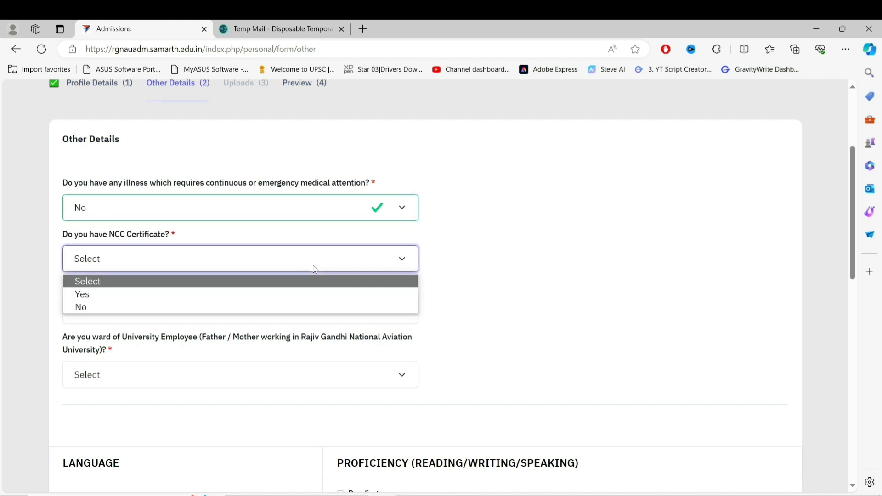
pyautogui.click(308, 295)
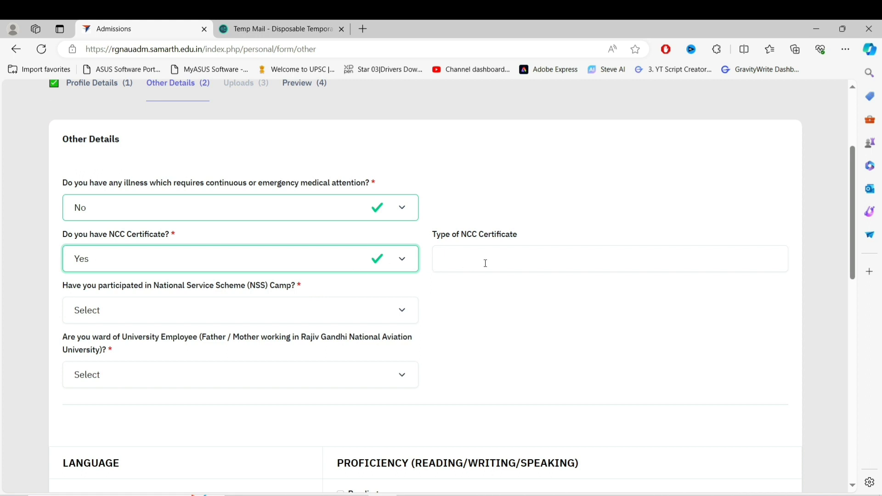
pyautogui.click(406, 265)
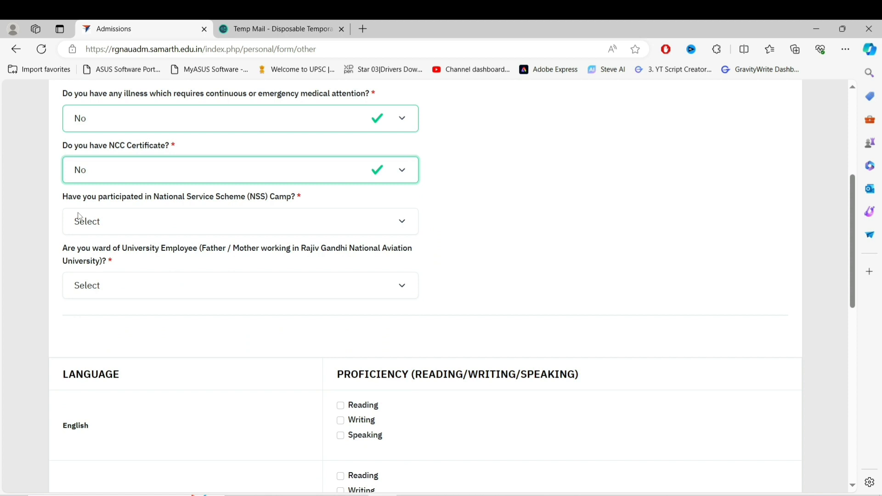
pyautogui.click(260, 228)
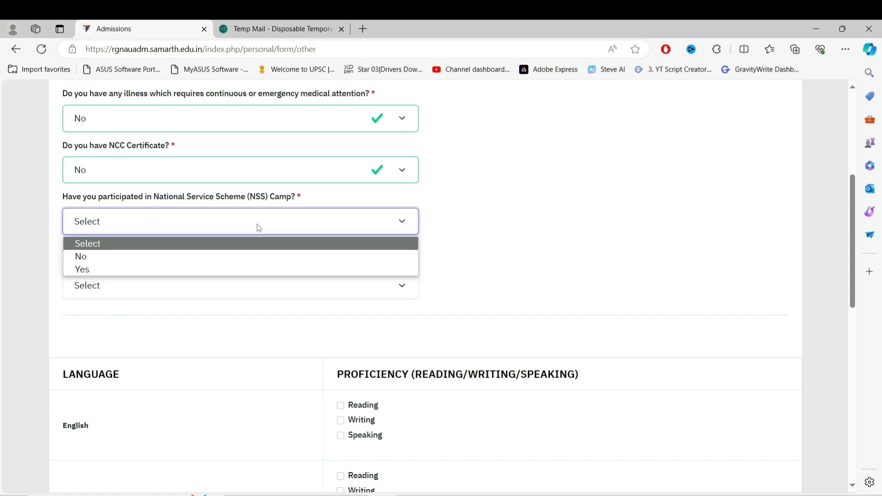
pyautogui.click(256, 268)
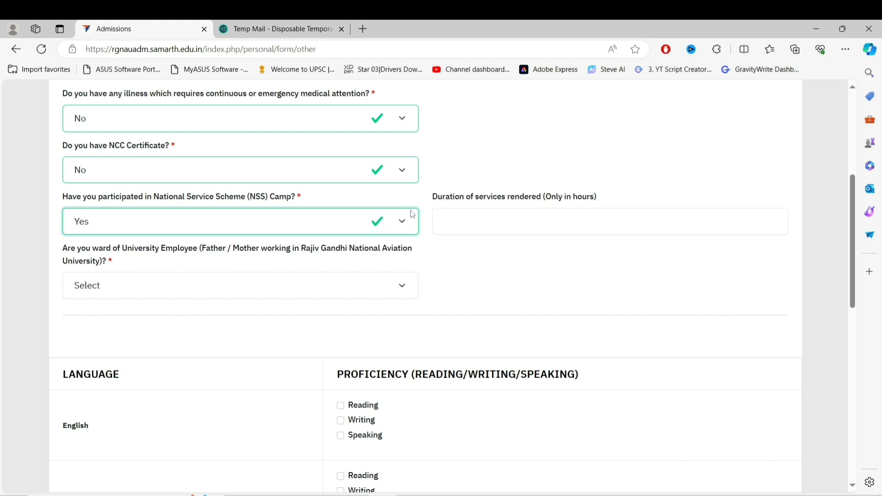
pyautogui.click(404, 226)
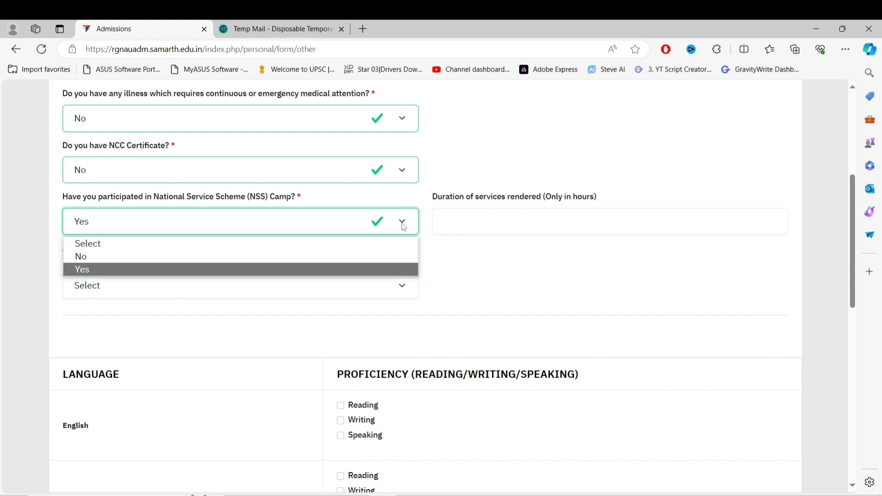
pyautogui.click(327, 265)
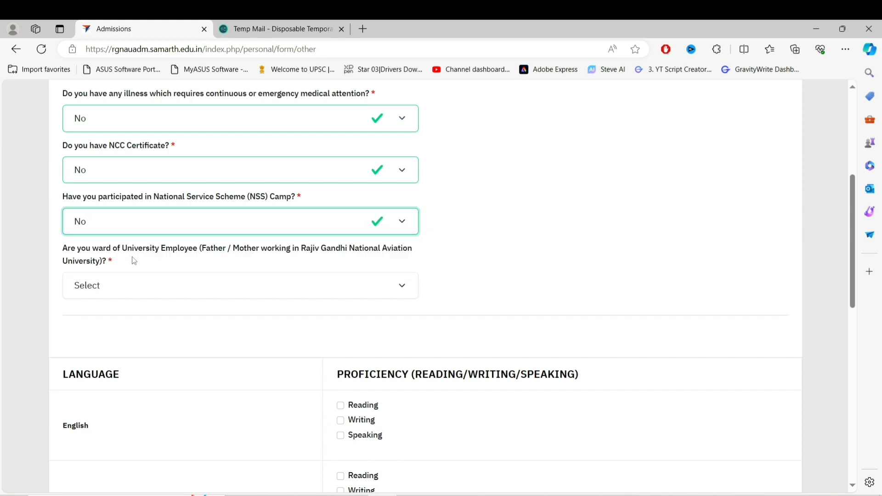
pyautogui.click(248, 288)
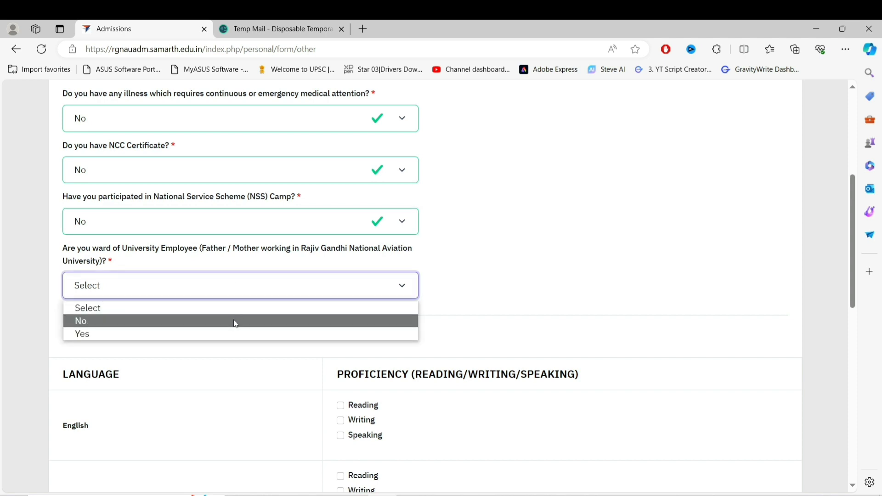
pyautogui.click(235, 321)
pyautogui.scroll(-5, 83, 224)
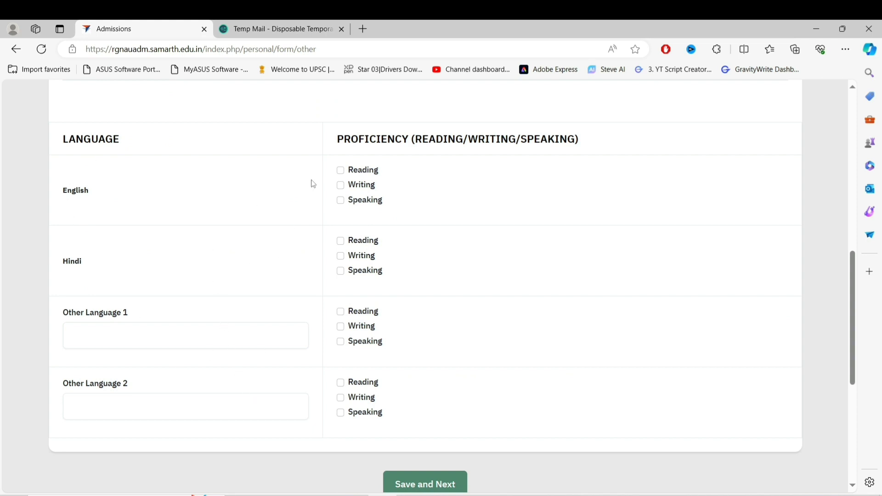
# Tick reading, writing and speaking for English and Hindi, and add FRENCH as Other Language 1
pyautogui.click(340, 171)
pyautogui.click(343, 186)
pyautogui.click(341, 202)
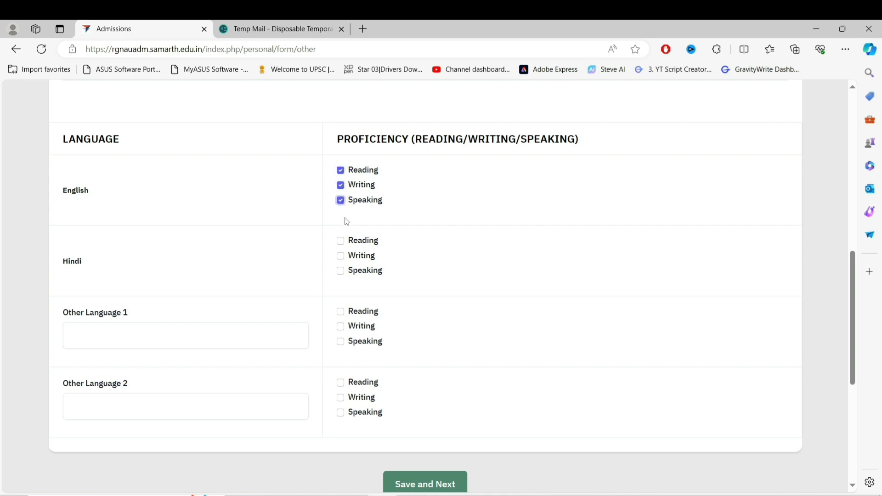
pyautogui.click(341, 242)
pyautogui.click(341, 256)
pyautogui.click(341, 271)
pyautogui.click(225, 337)
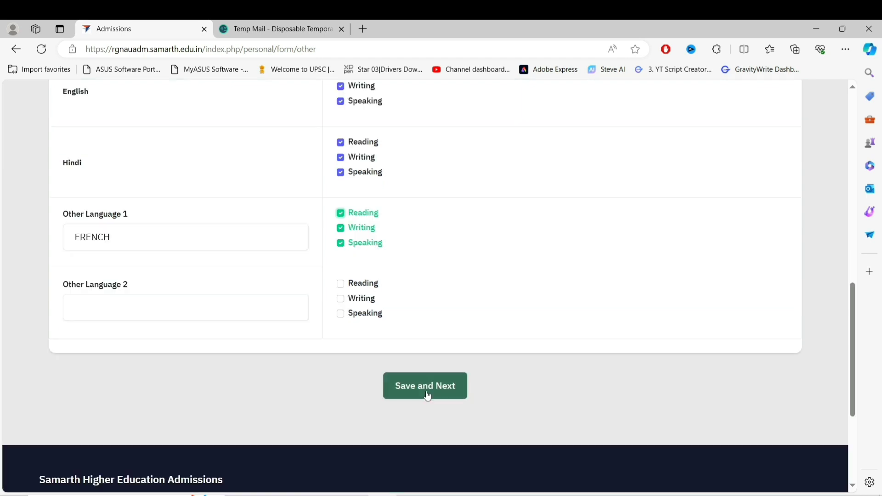
# Save the Other Details, review the preview, and proceed to the Uploads page
pyautogui.click(426, 387)
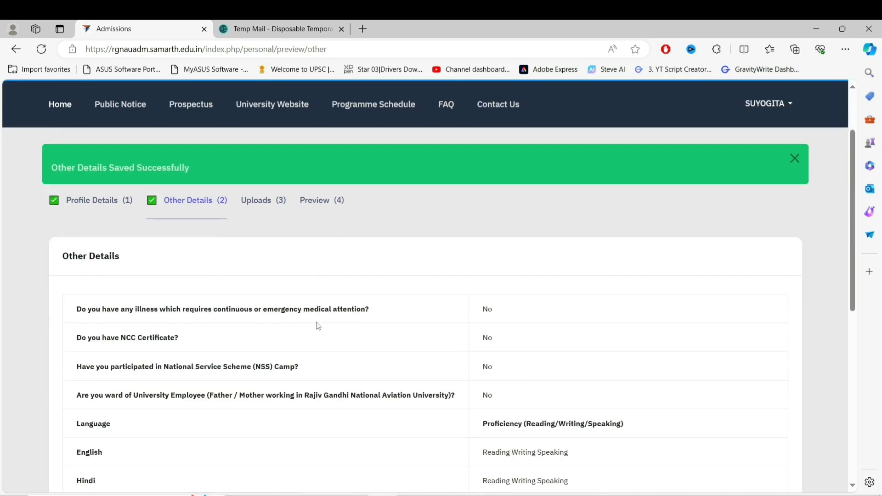
pyautogui.scroll(-3, 318, 326)
pyautogui.scroll(-2, 318, 326)
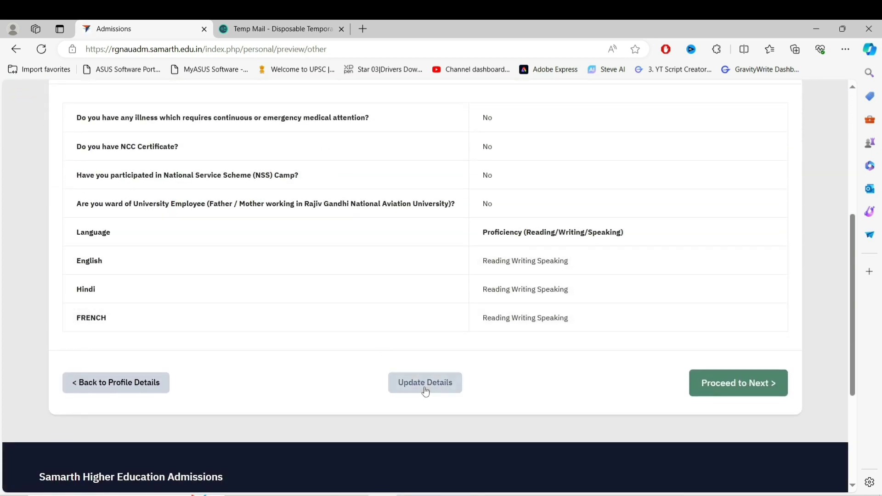
pyautogui.click(725, 394)
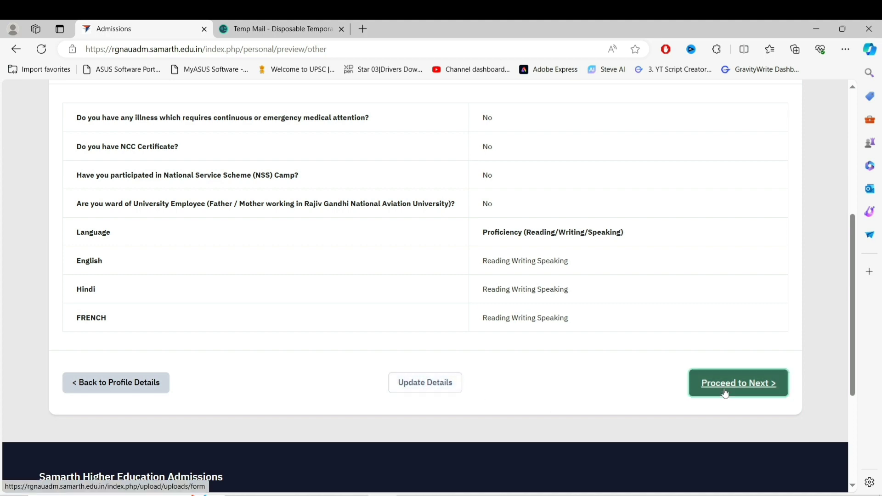
pyautogui.scroll(-6, 322, 327)
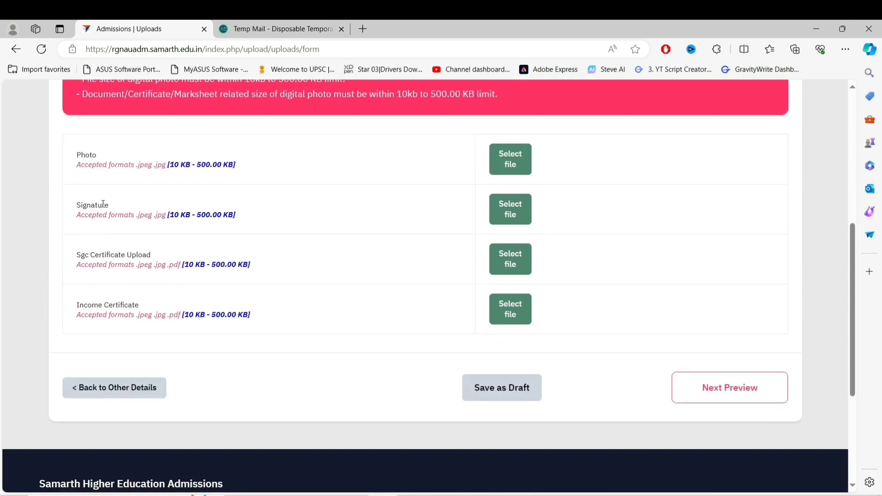
# Select and upload the applicant's photo image
pyautogui.scroll(2, 201, 329)
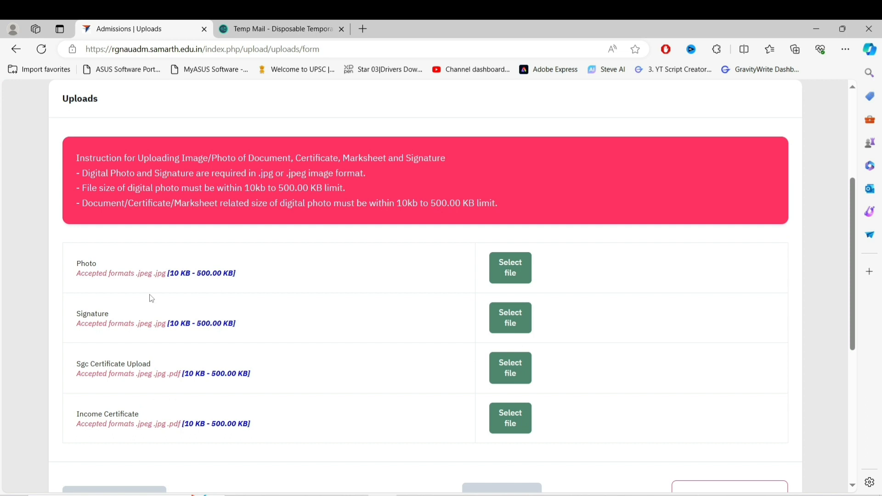
pyautogui.click(510, 274)
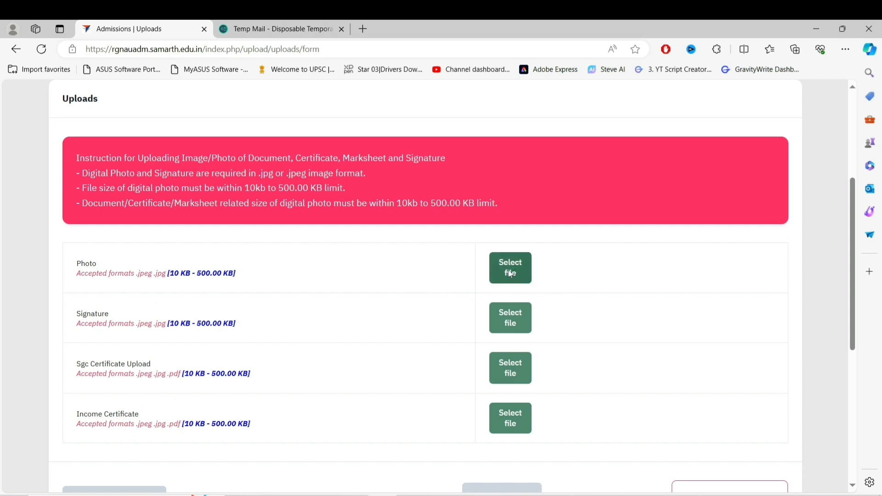
pyautogui.scroll(-10, 185, 177)
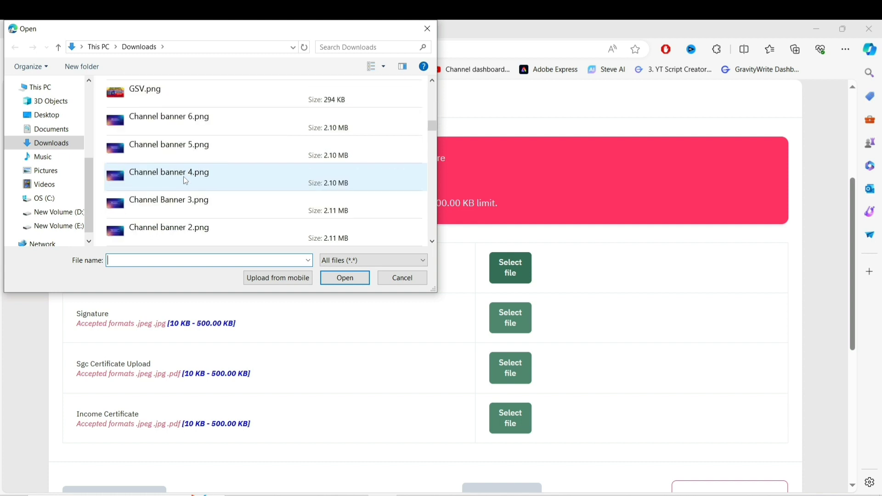
pyautogui.scroll(-5, 184, 176)
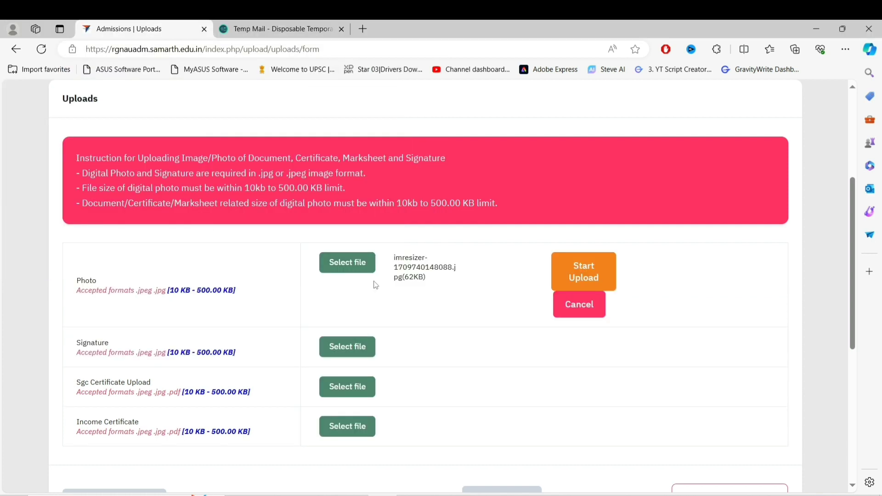
pyautogui.click(573, 281)
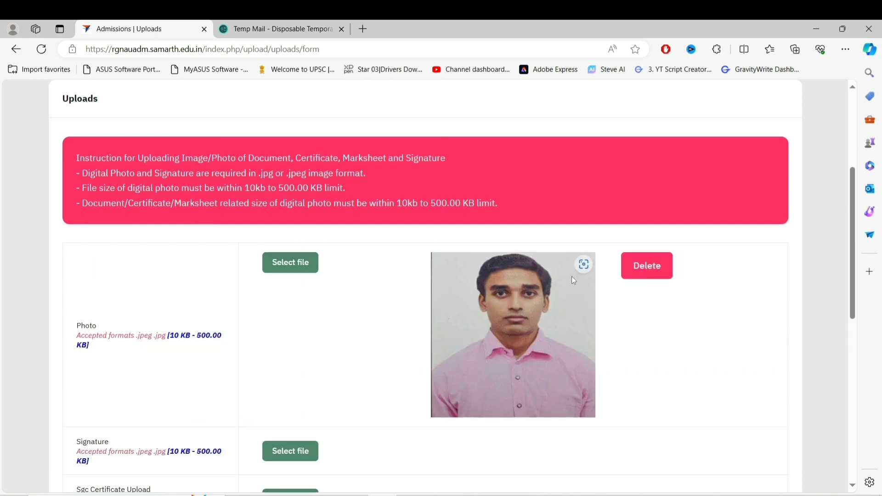
# Select and upload the signature image
pyautogui.scroll(-3, 532, 335)
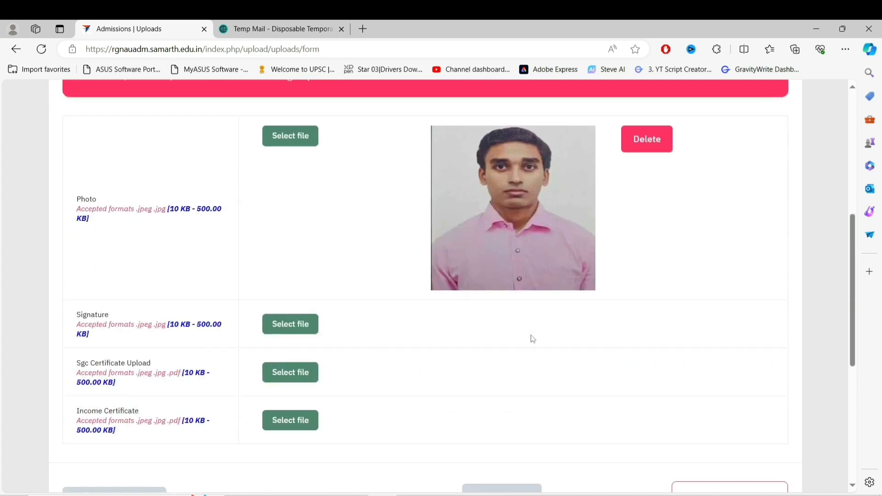
pyautogui.click(291, 327)
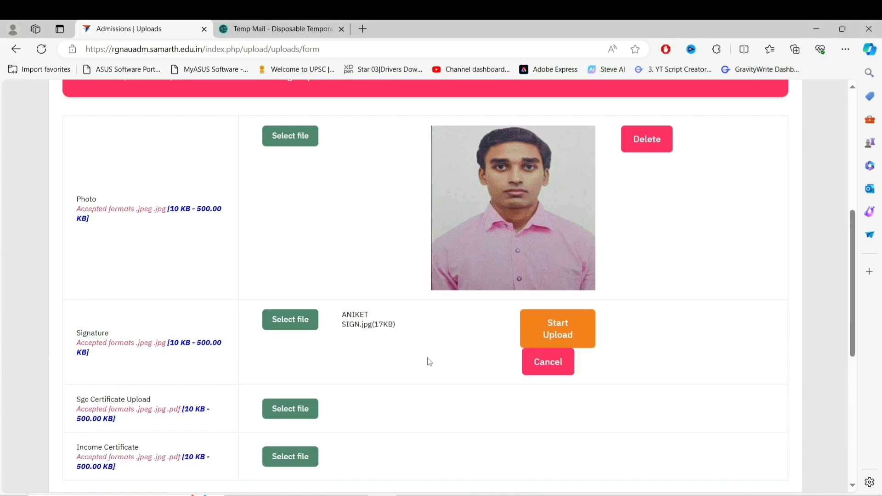
pyautogui.click(587, 339)
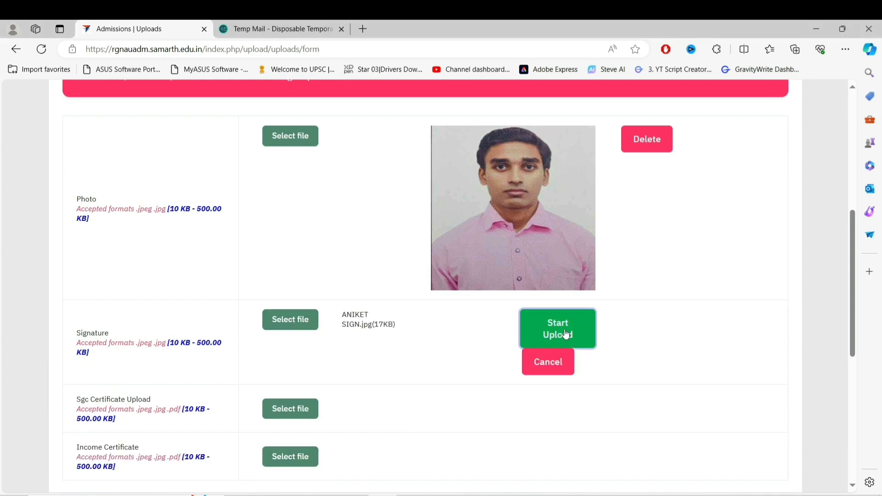
pyautogui.scroll(-4, 476, 370)
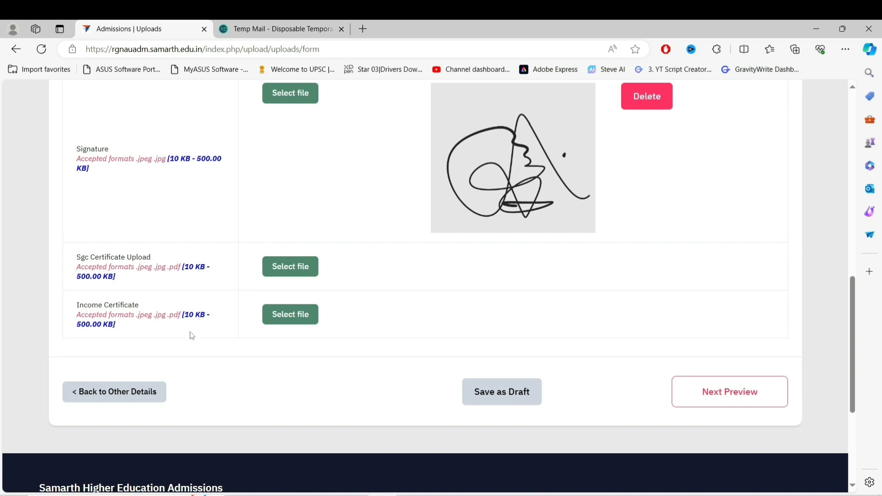
pyautogui.scroll(-1, 191, 334)
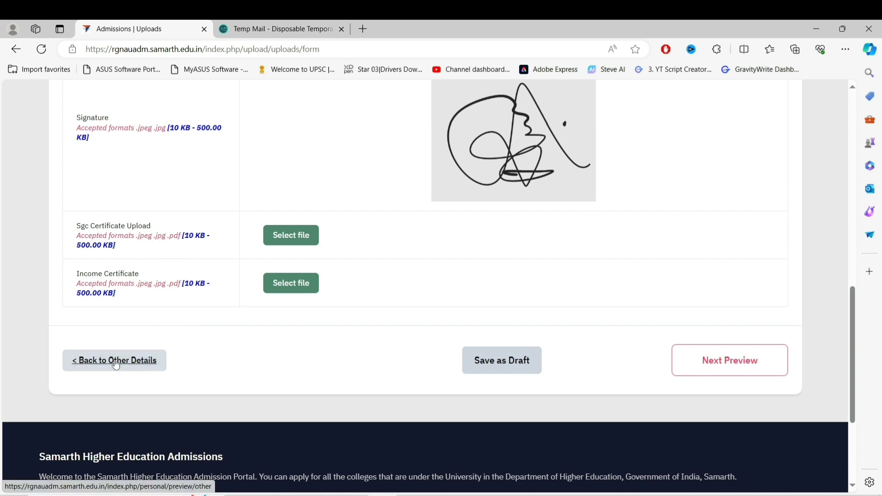
# Go back through Other Details and Profile Details to reopen the personal details for editing
pyautogui.click(116, 364)
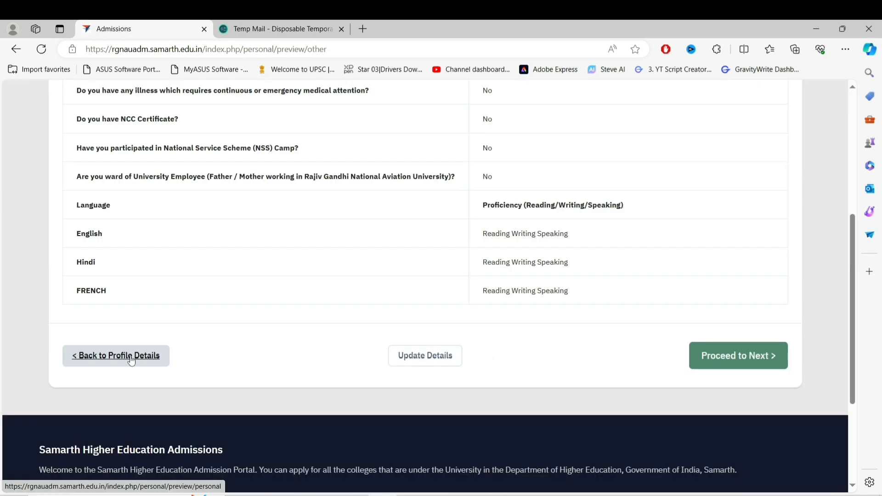
pyautogui.click(132, 360)
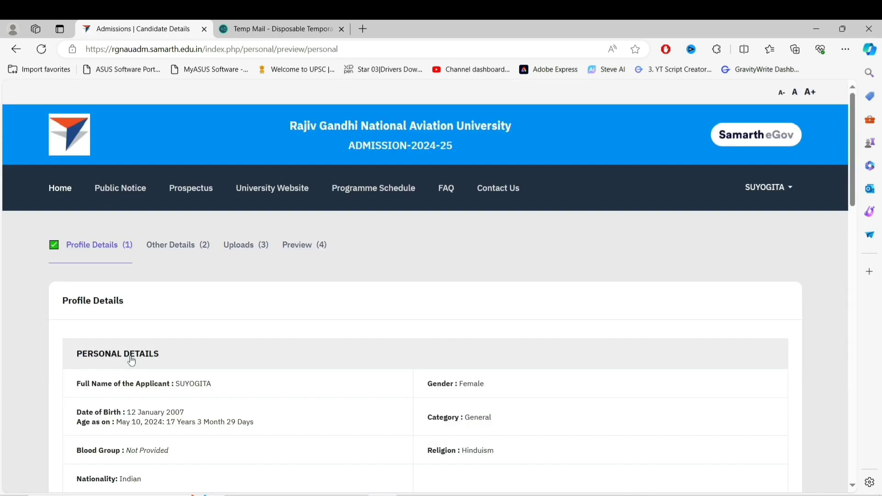
pyautogui.scroll(-15, 285, 367)
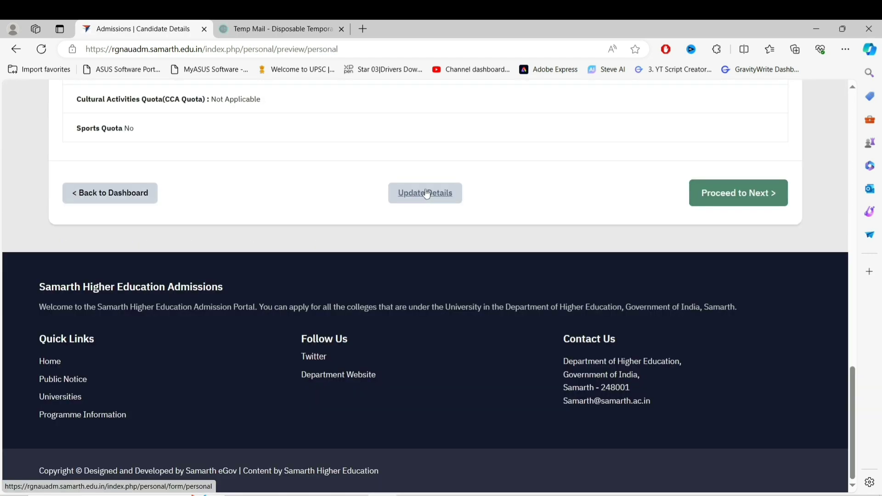
pyautogui.click(427, 194)
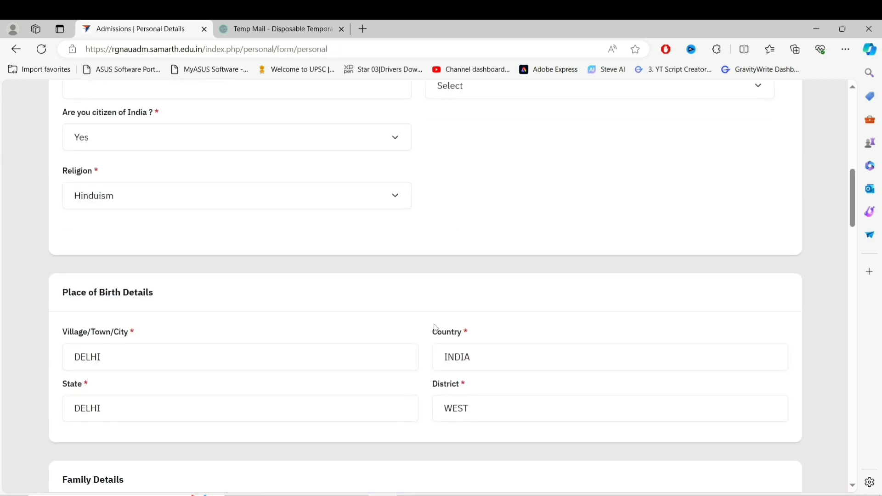
# Change Single Girl Child Quota to No
pyautogui.scroll(-8, 435, 328)
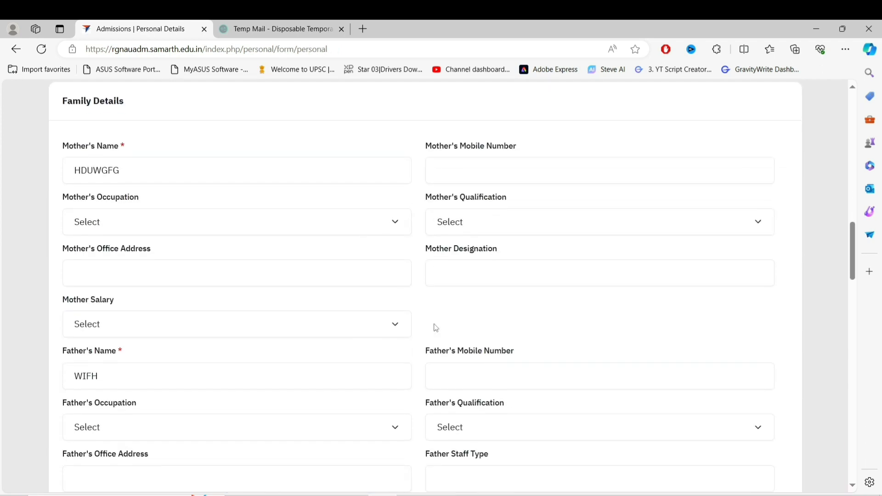
pyautogui.scroll(-10, 436, 327)
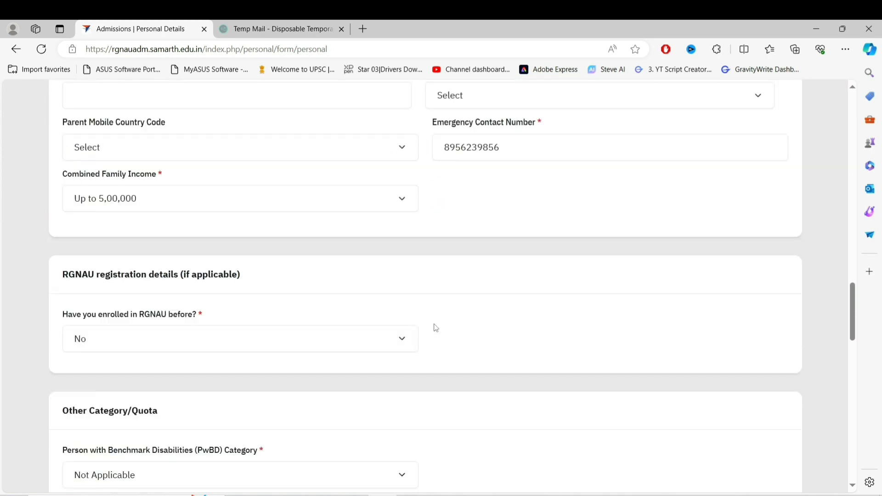
pyautogui.scroll(-4, 436, 328)
pyautogui.scroll(-2, 436, 327)
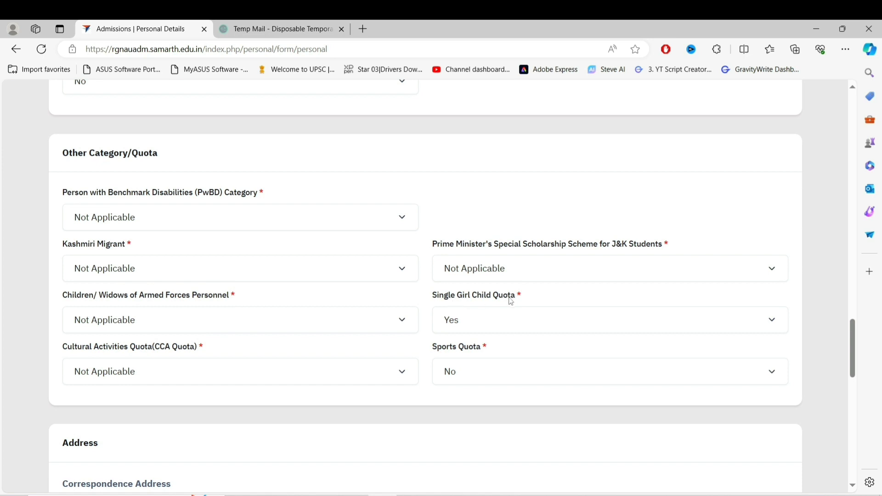
pyautogui.click(518, 320)
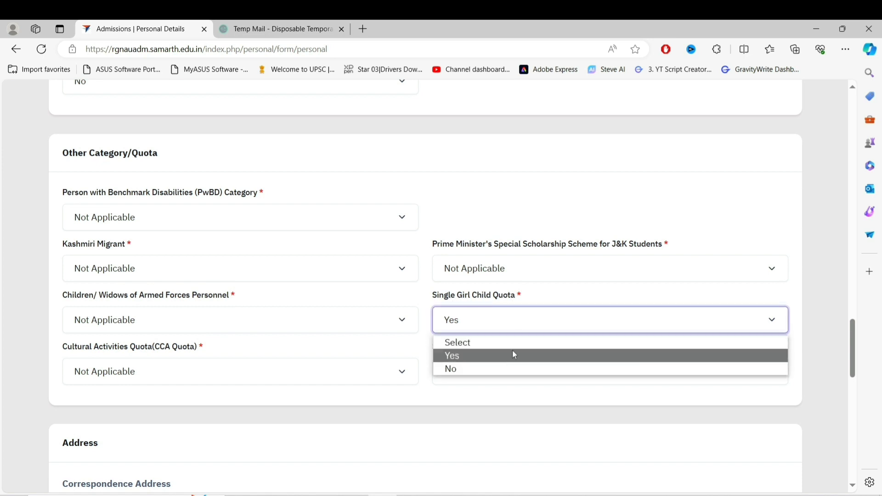
pyautogui.click(512, 368)
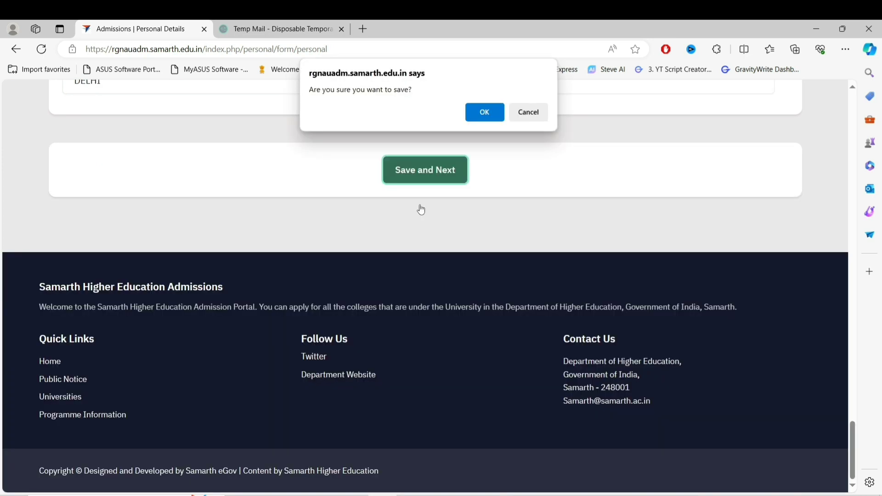
# Confirm saving the updated personal details and proceed through the previews to Uploads
pyautogui.click(483, 112)
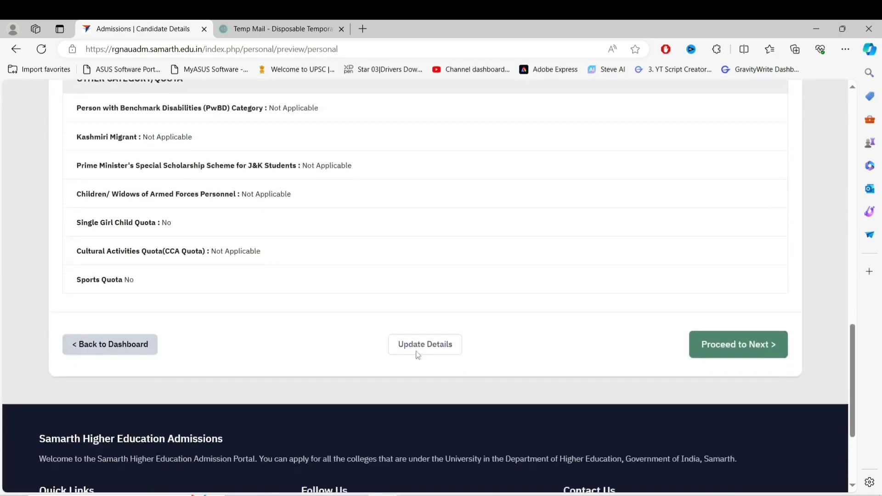
pyautogui.scroll(-5, 417, 353)
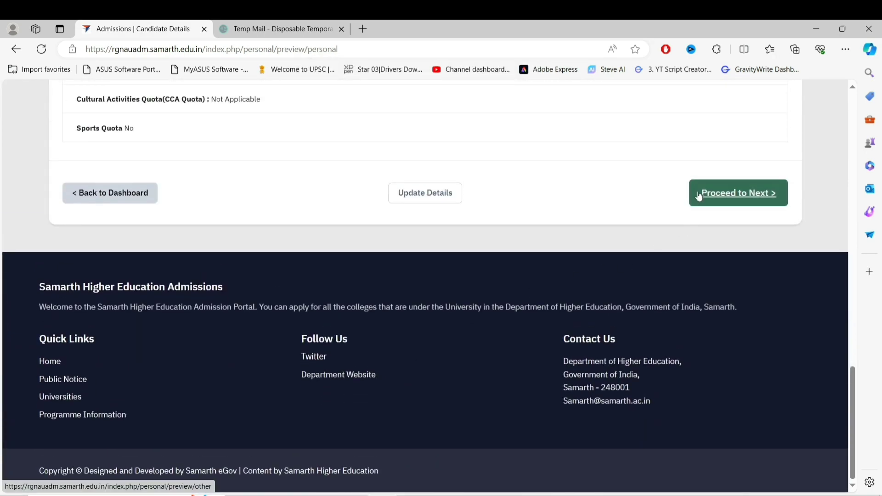
pyautogui.click(699, 196)
pyautogui.scroll(-4, 526, 324)
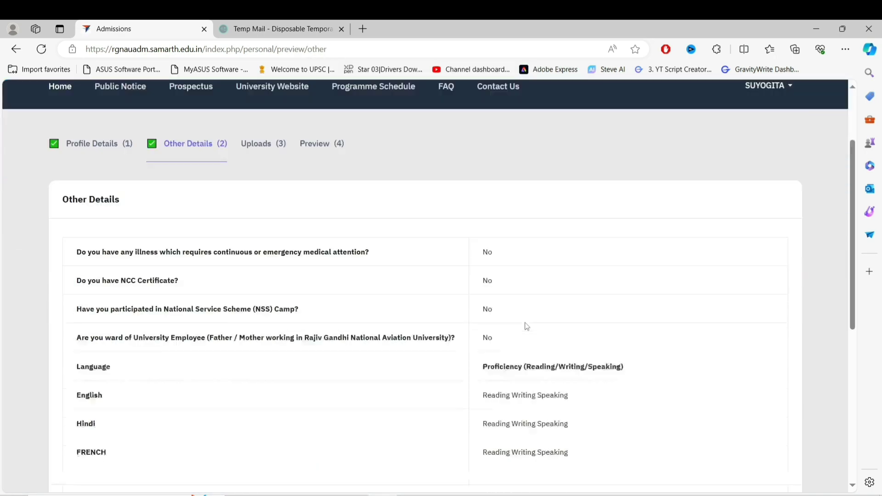
pyautogui.scroll(-4, 526, 321)
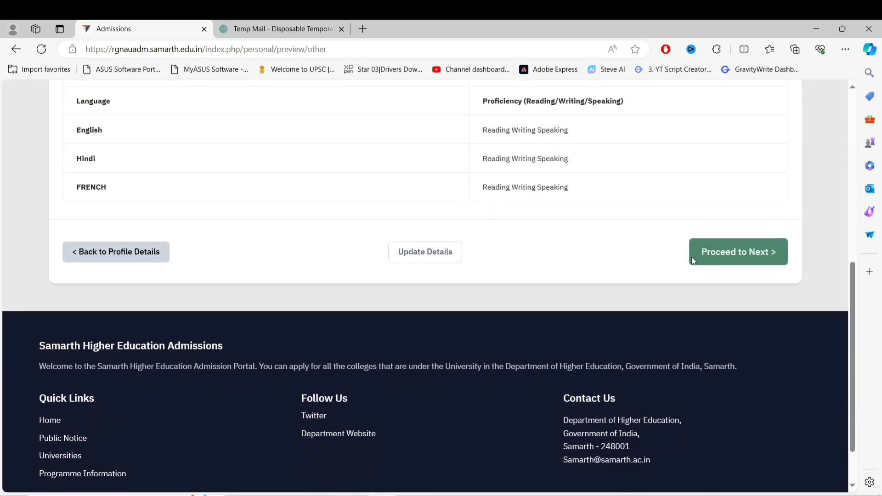
pyautogui.click(709, 262)
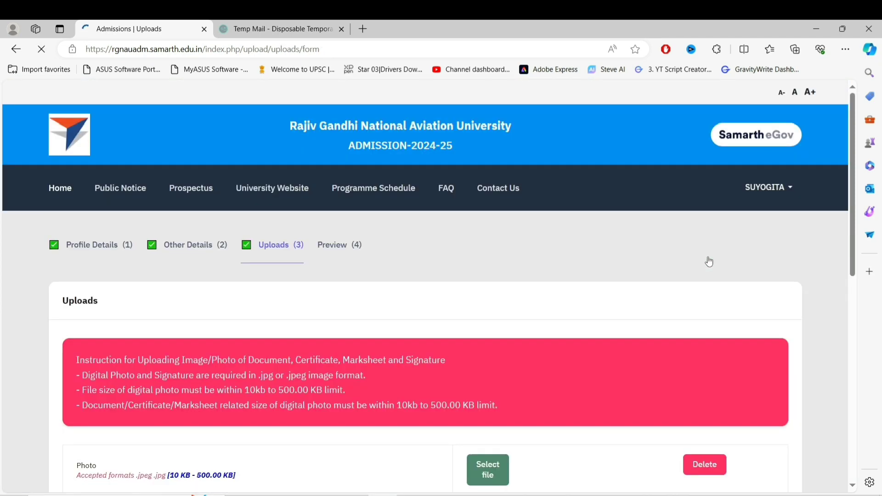
# Open the file picker for the Income Certificate upload
pyautogui.scroll(-7, 411, 360)
pyautogui.scroll(-4, 413, 365)
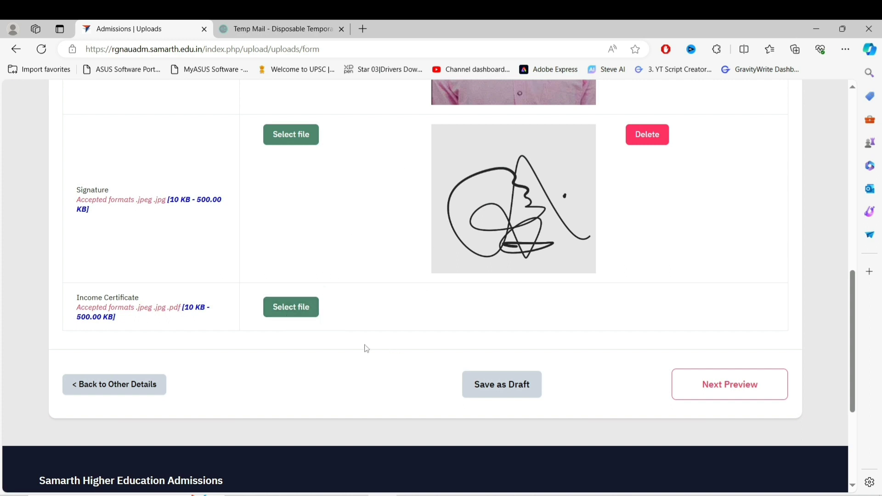
pyautogui.click(295, 308)
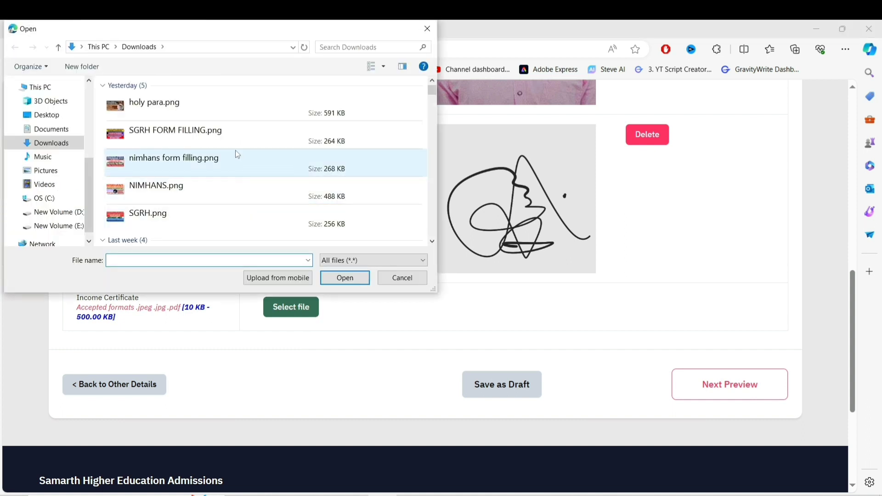
# Upload Enquiry Form.pdf as the Income Certificate
pyautogui.scroll(-10, 237, 155)
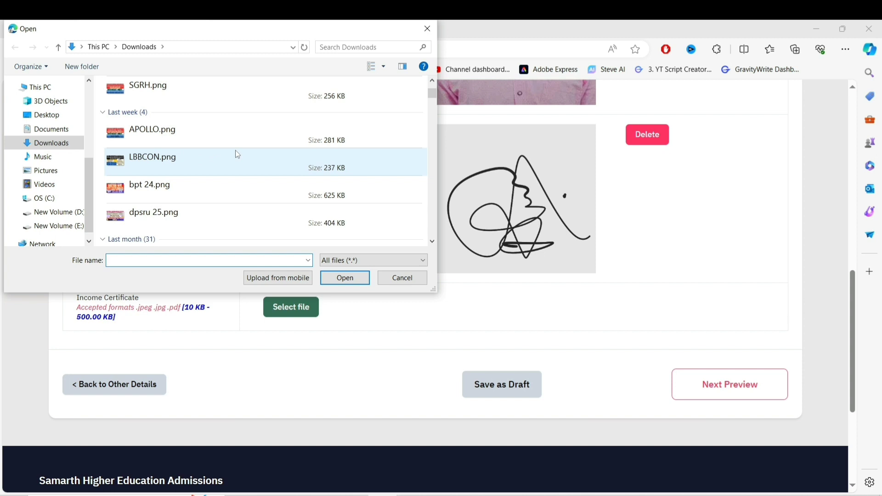
pyautogui.doubleClick(236, 150)
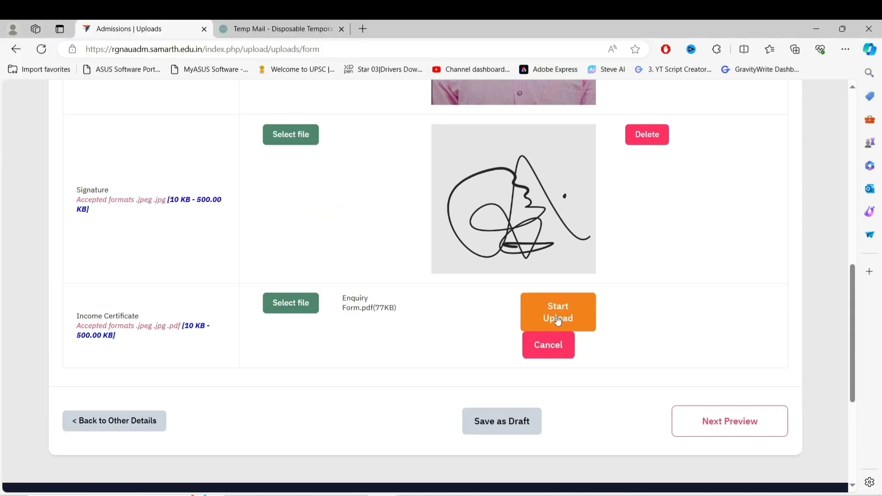
pyautogui.click(572, 317)
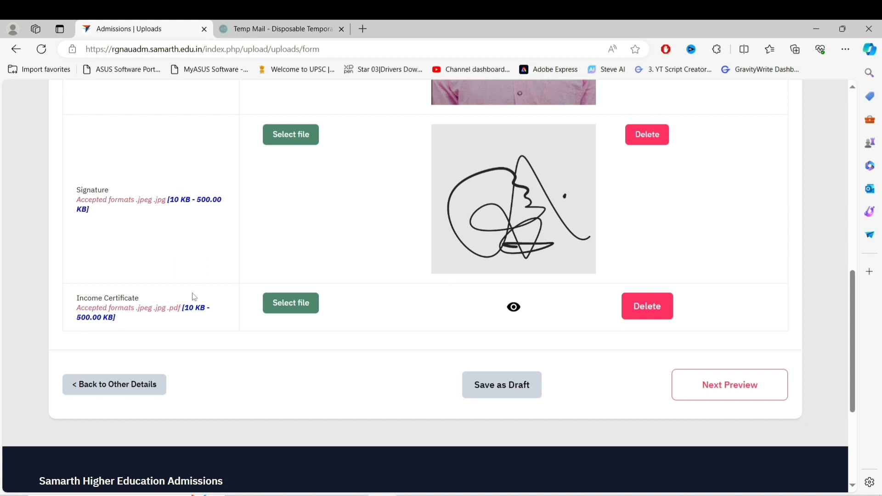
# Delete the uploaded Income Certificate file and confirm the removal
pyautogui.scroll(-3, 408, 322)
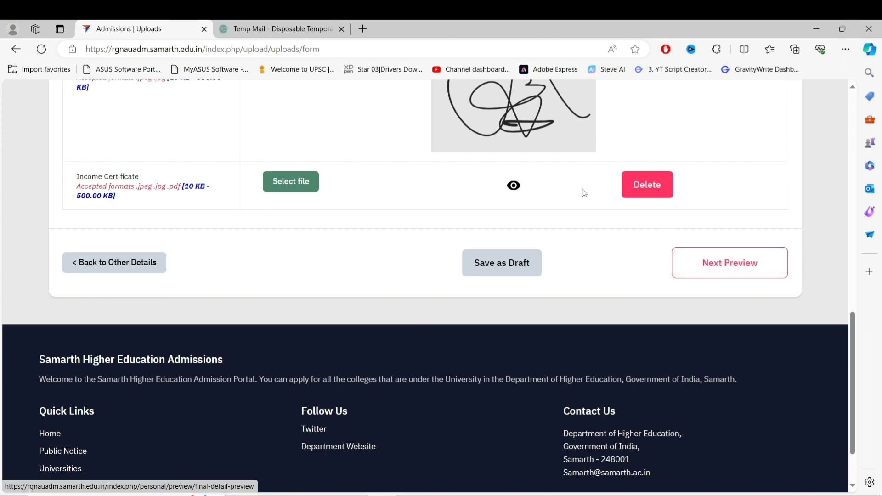
pyautogui.click(648, 184)
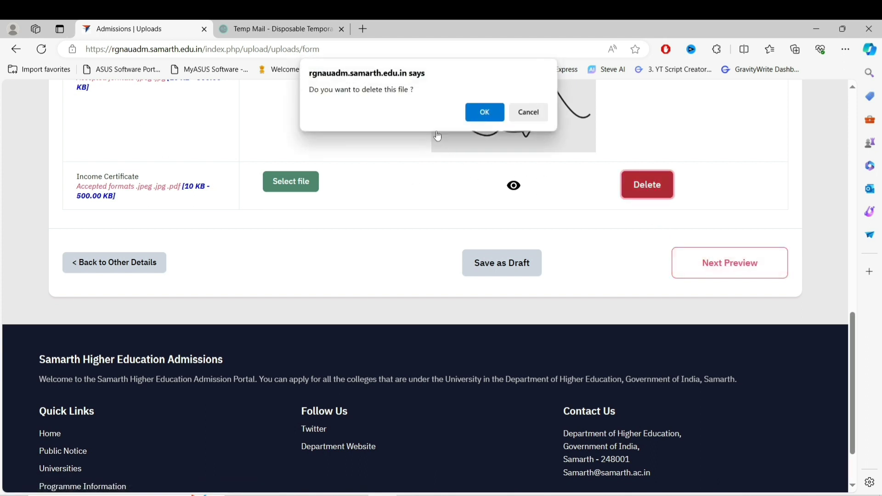
pyautogui.click(490, 114)
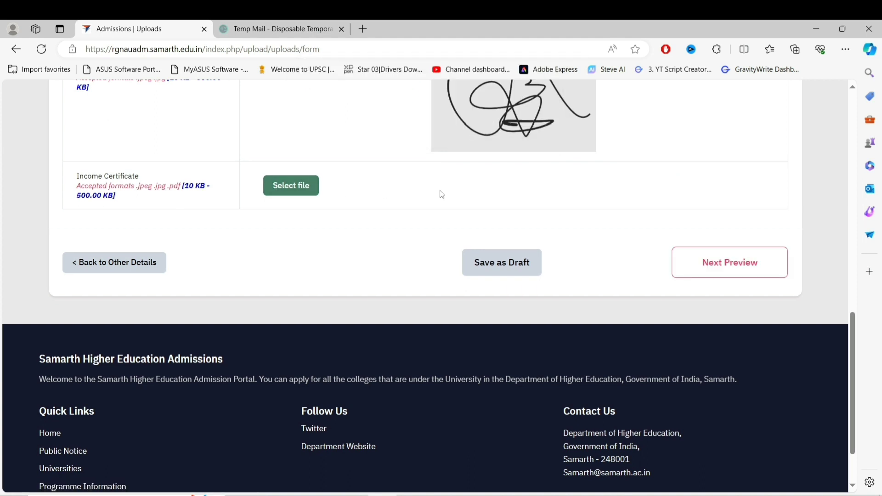
# Open the final preview and scroll down to the upload status table
pyautogui.click(695, 268)
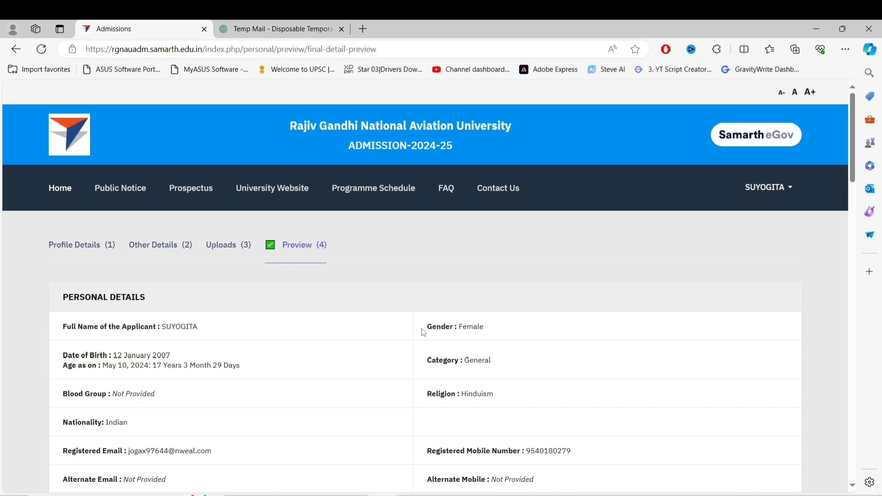
pyautogui.scroll(-10, 424, 332)
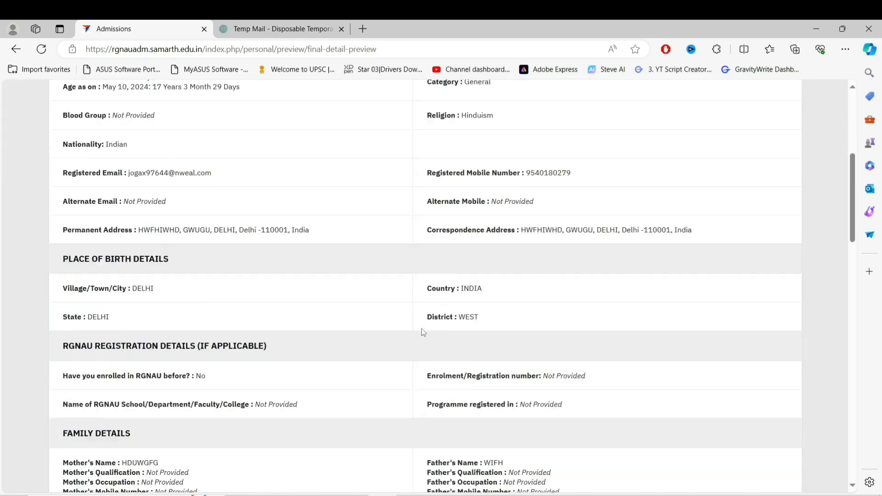
pyautogui.scroll(-12, 424, 332)
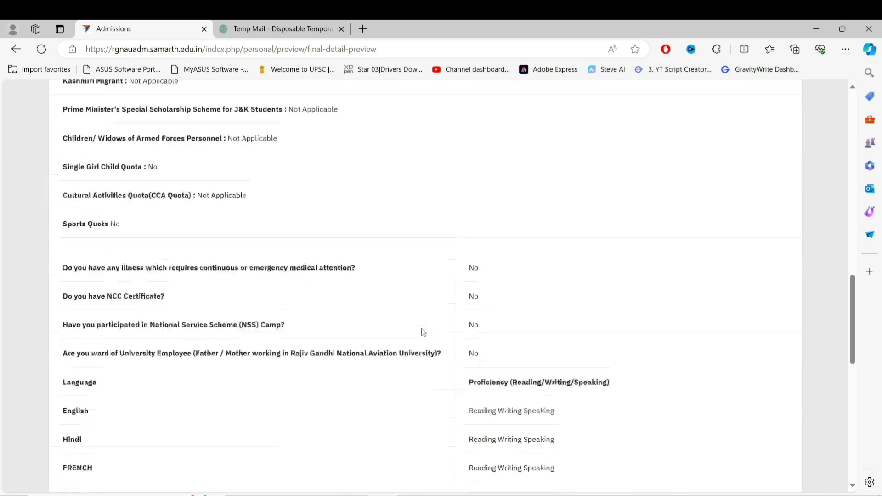
pyautogui.scroll(-1, 423, 329)
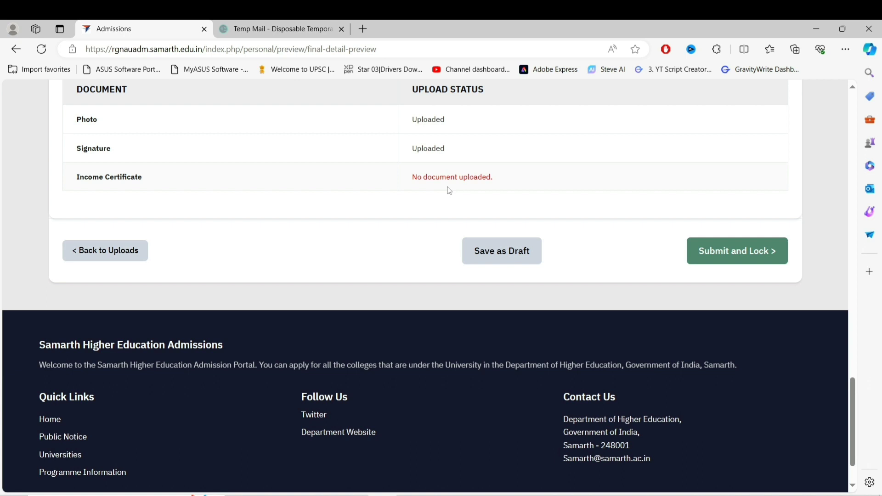
# Agree to the correctness declaration, then submit and lock the profile
pyautogui.click(728, 256)
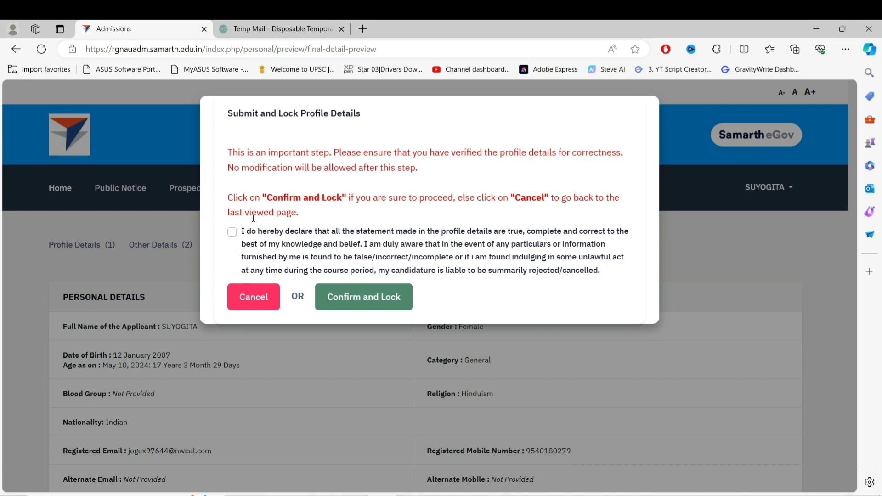
pyautogui.click(233, 234)
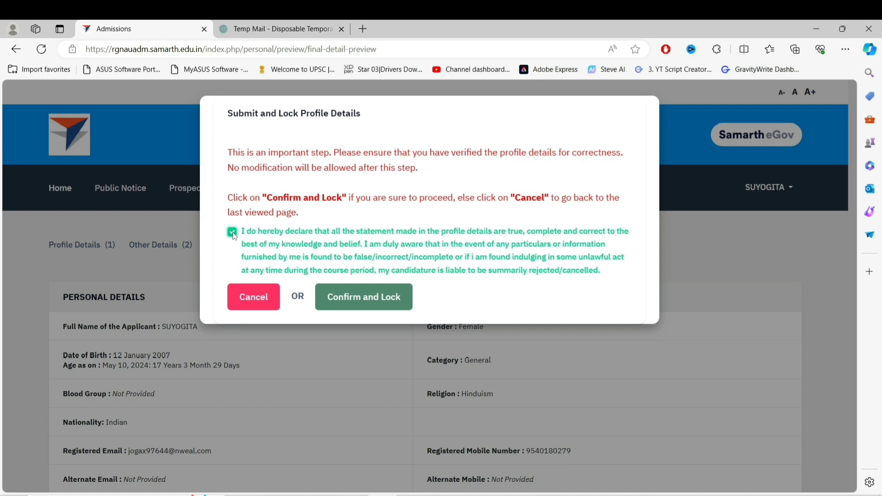
pyautogui.click(352, 298)
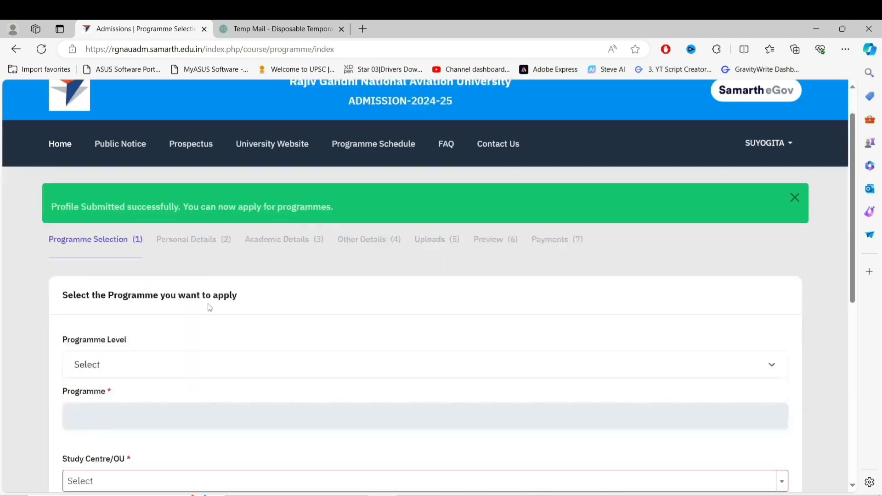
# Choose the Bachelor level, the BMS (Aviation Services and Air Cargo) programme and the RGNAU University Campus centre, then proceed
pyautogui.scroll(-3, 207, 305)
pyautogui.scroll(-1, 210, 307)
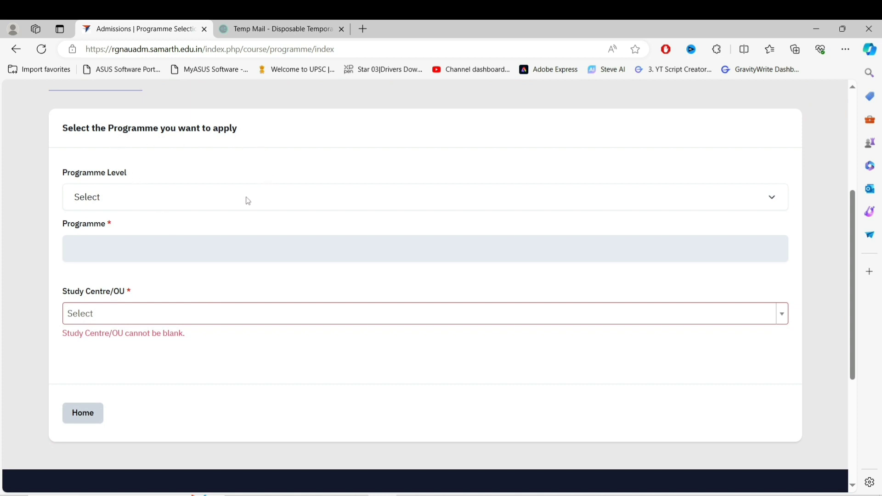
pyautogui.click(213, 206)
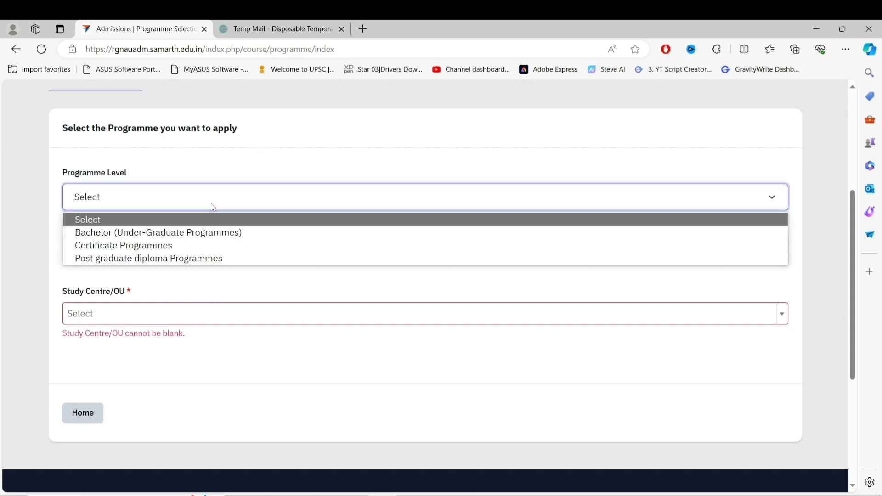
pyautogui.click(174, 238)
pyautogui.click(164, 255)
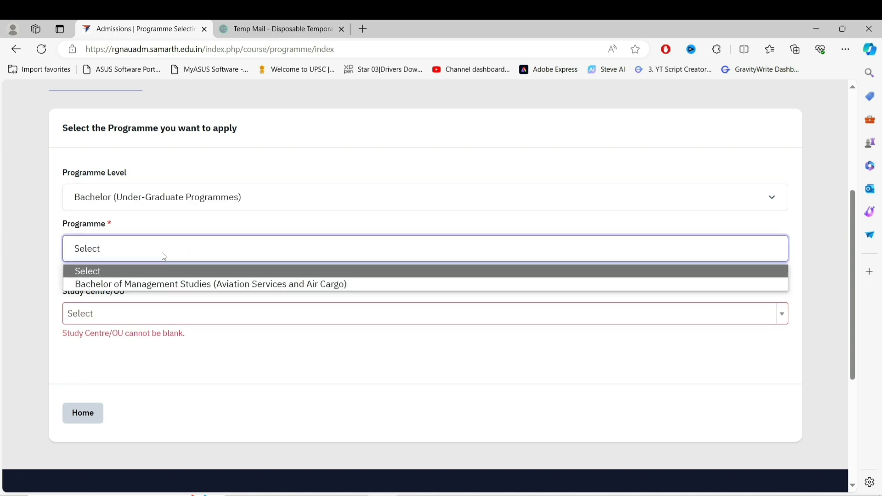
pyautogui.click(170, 284)
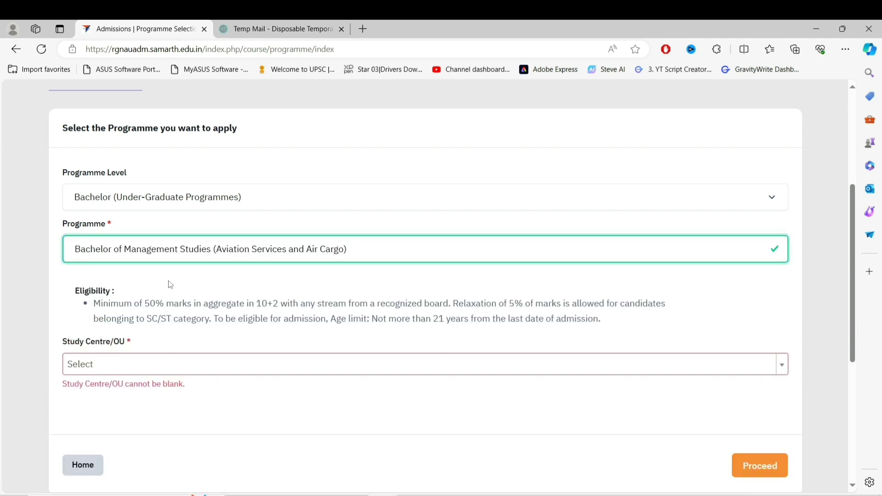
pyautogui.scroll(-3, 238, 384)
pyautogui.click(166, 198)
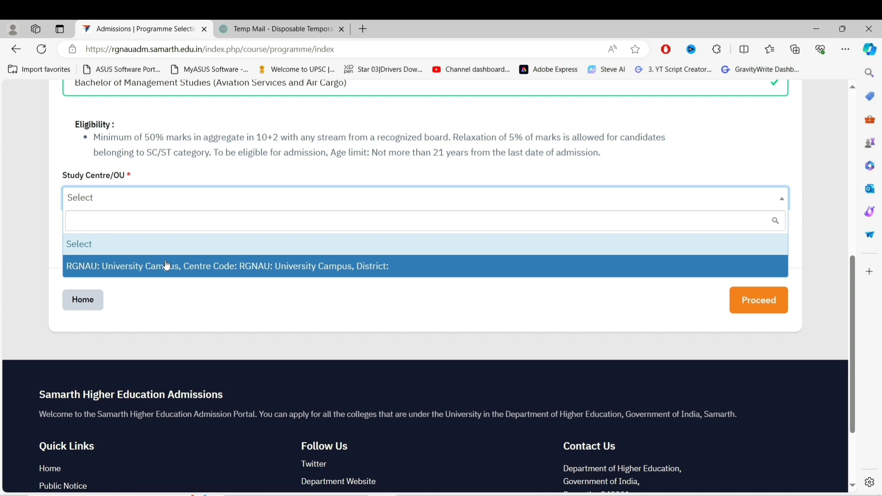
pyautogui.click(166, 265)
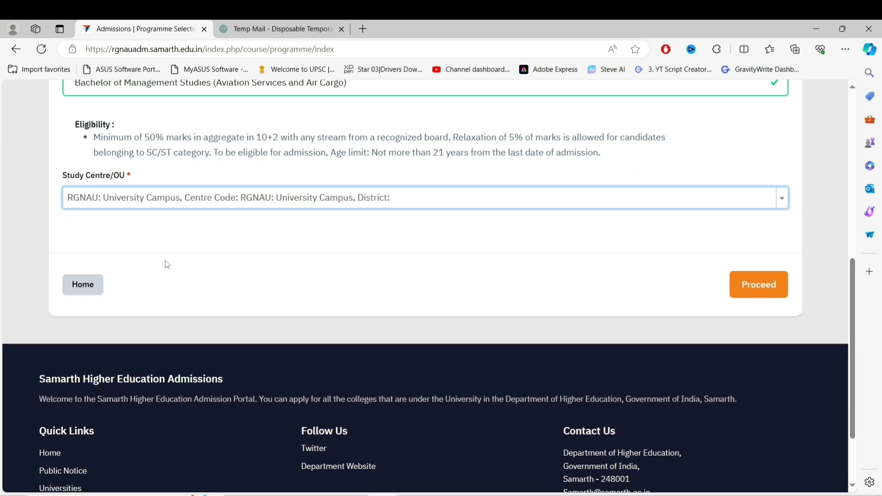
pyautogui.click(761, 290)
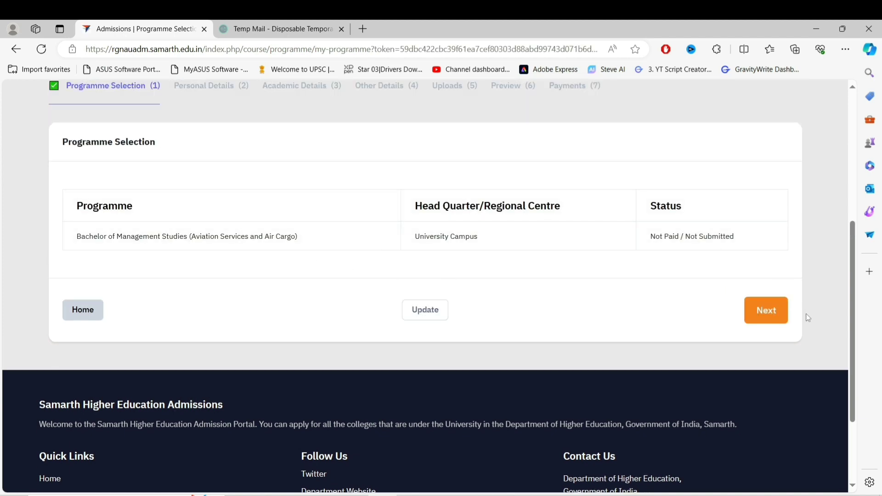
# Move past the Programme Selection and Personal Details pages to the Academic Details step
pyautogui.click(762, 309)
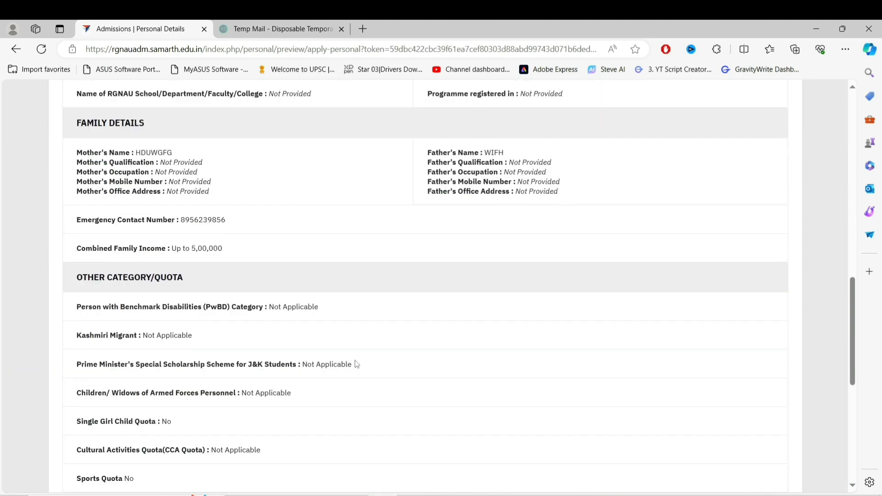
pyautogui.scroll(-5, 355, 363)
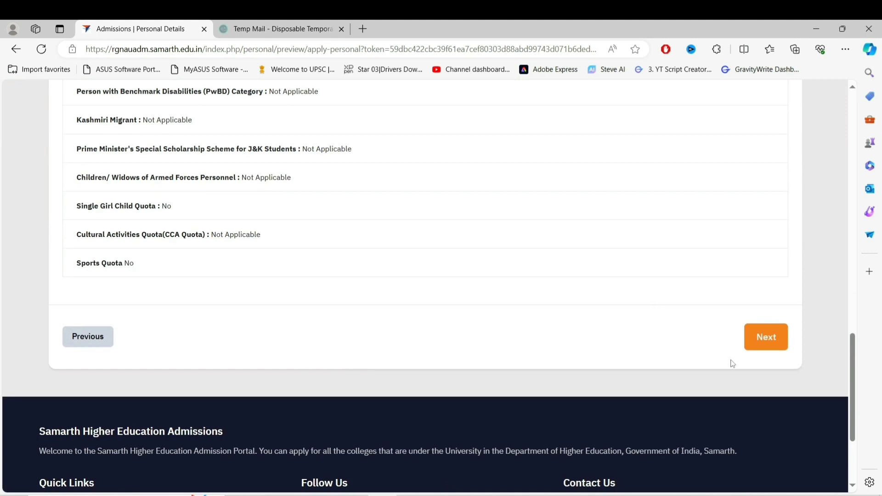
pyautogui.click(759, 344)
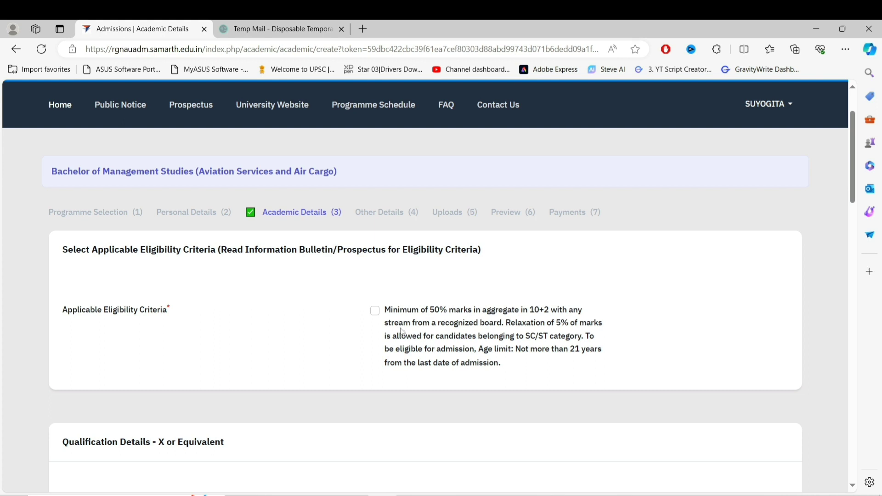
# Tick the applicable eligibility criterion and set the Class X passing year to 2022
pyautogui.click(375, 312)
pyautogui.scroll(-5, 373, 331)
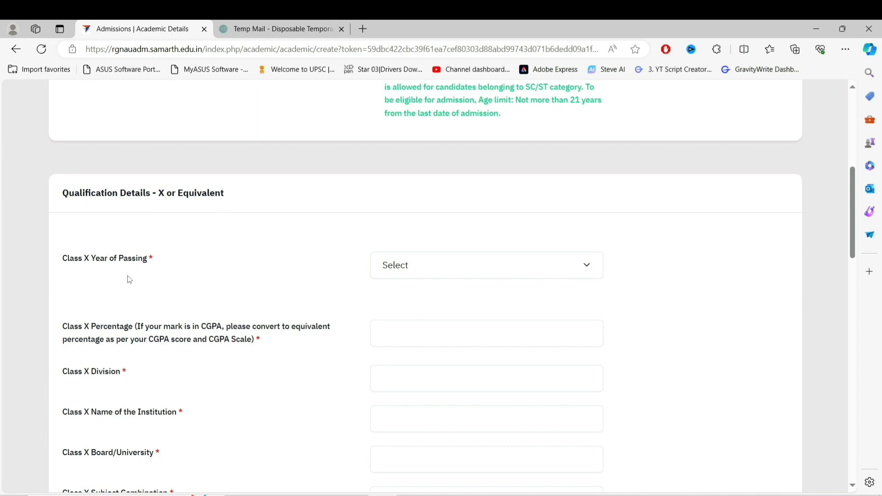
pyautogui.click(458, 277)
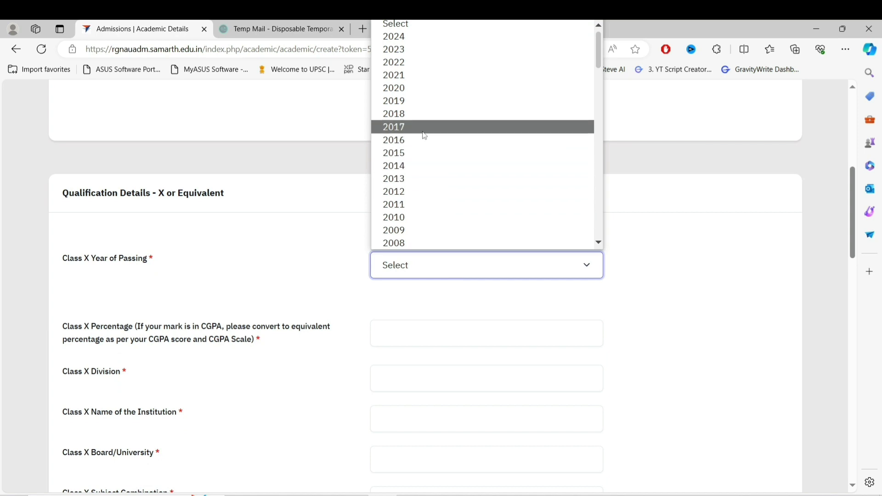
pyautogui.click(423, 62)
pyautogui.scroll(-2, 307, 335)
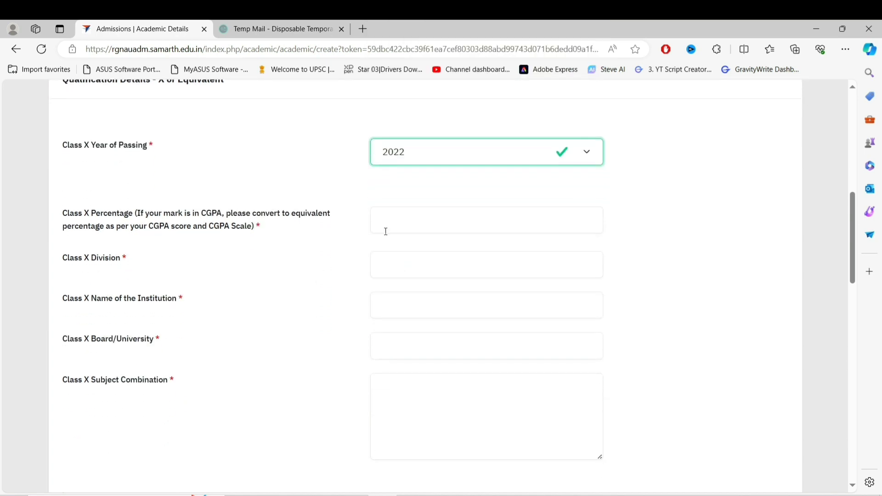
# Enter Class X as 95 percent, FIRST division, GBSSS, CBSE board, subjects SST,HIND
pyautogui.click(386, 231)
pyautogui.write('95')
pyautogui.click(387, 267)
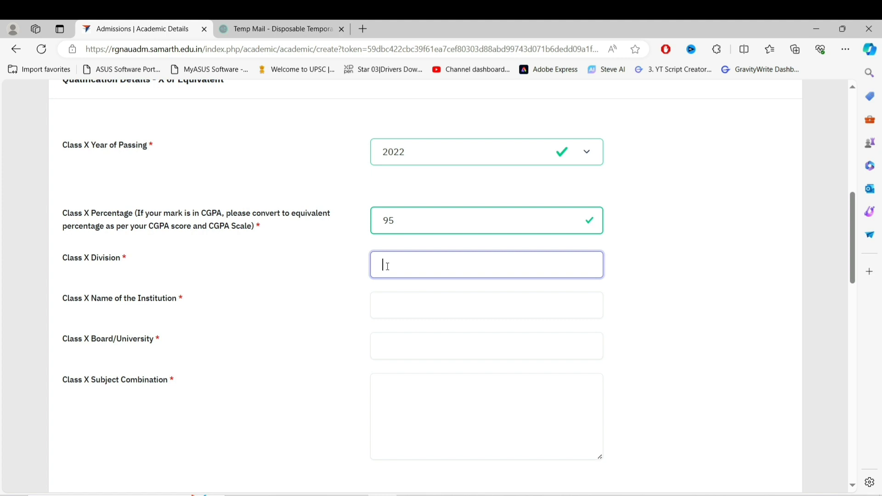
pyautogui.write('FIRST')
pyautogui.click(416, 305)
pyautogui.write('G')
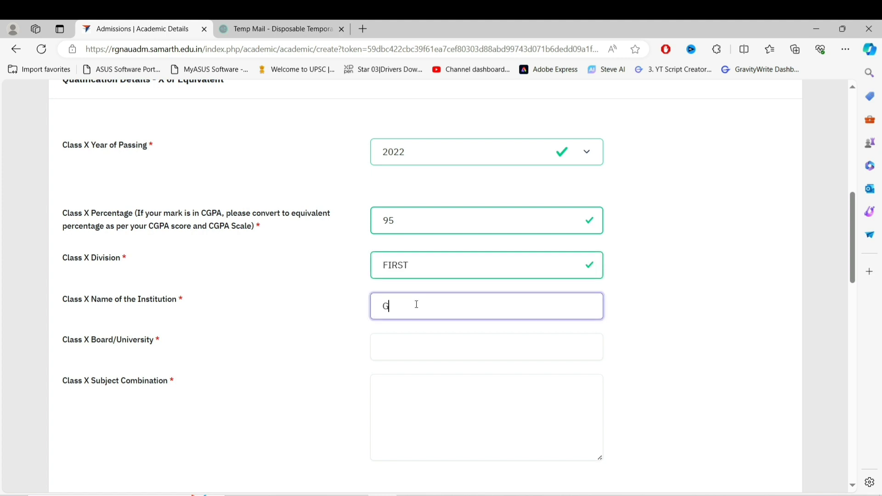
pyautogui.write('BSSS')
pyautogui.click(426, 352)
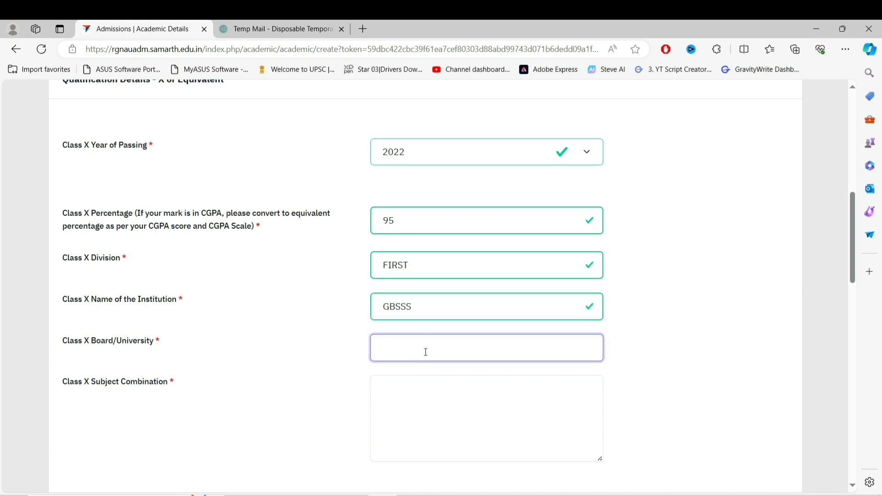
pyautogui.write('CBSE')
pyautogui.press('Tab')
pyautogui.scroll(-3, 529, 208)
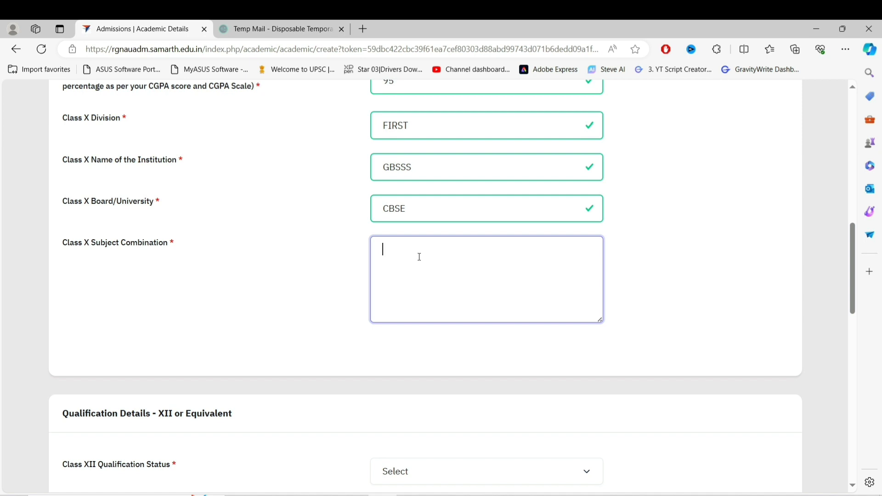
pyautogui.write('SST,HIND')
pyautogui.scroll(-6, 155, 229)
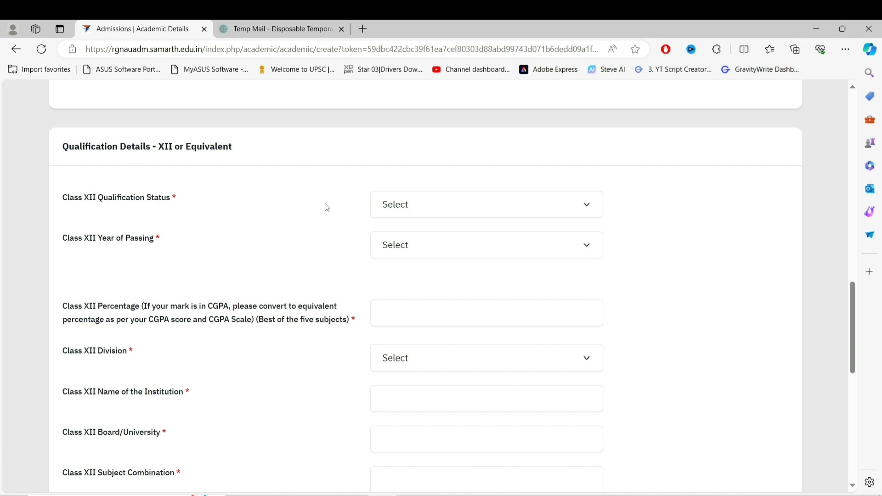
# Mark Class XII as Appeared/Appearing, enter GBSSS, CBSE and a subject combination, then save
pyautogui.click(461, 215)
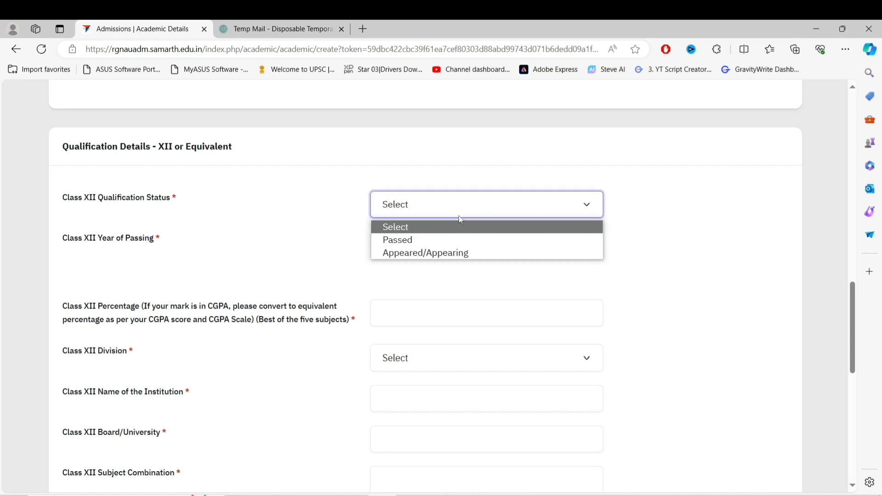
pyautogui.click(421, 253)
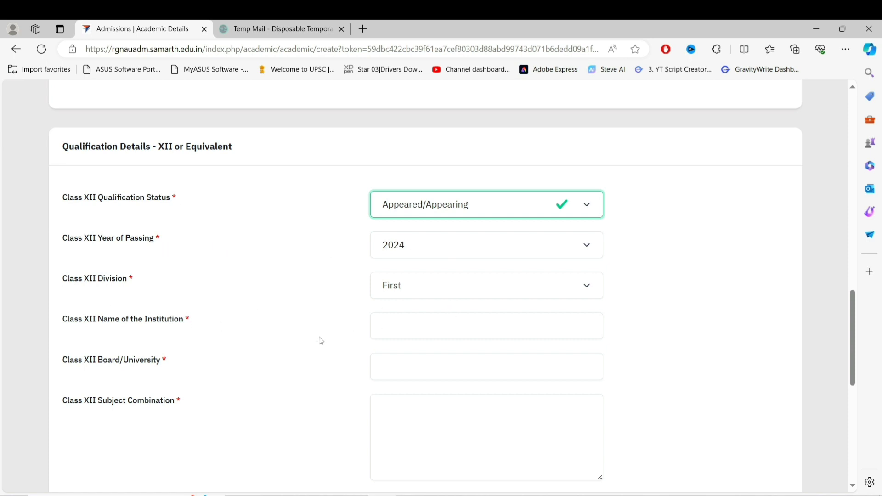
pyautogui.scroll(-2, 190, 354)
pyautogui.click(98, 240)
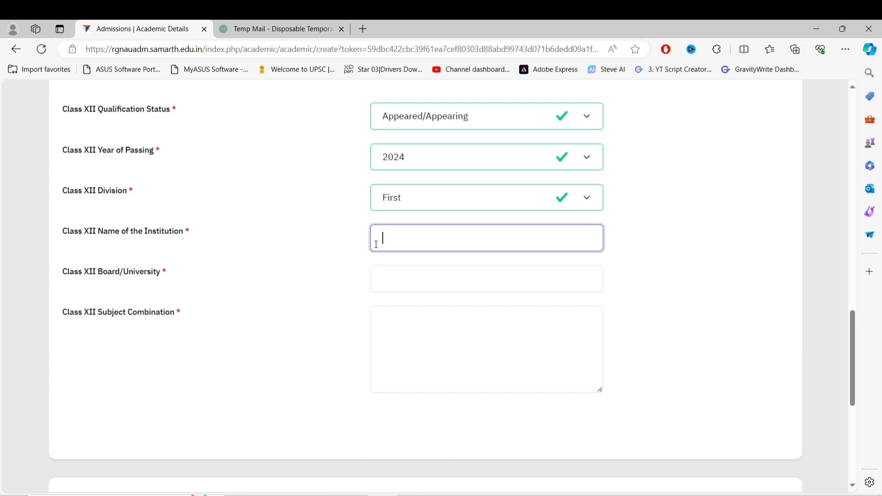
pyautogui.write('GBSSS')
pyautogui.click(435, 285)
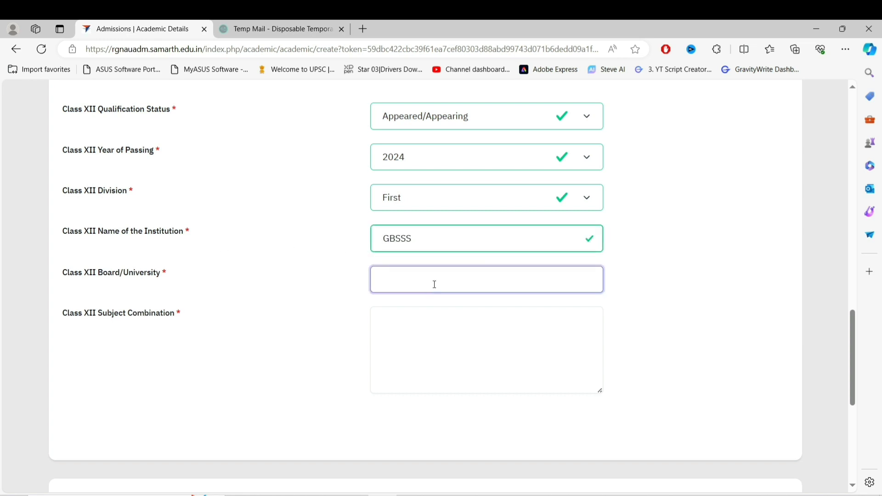
pyautogui.write('CBSE')
pyautogui.click(435, 343)
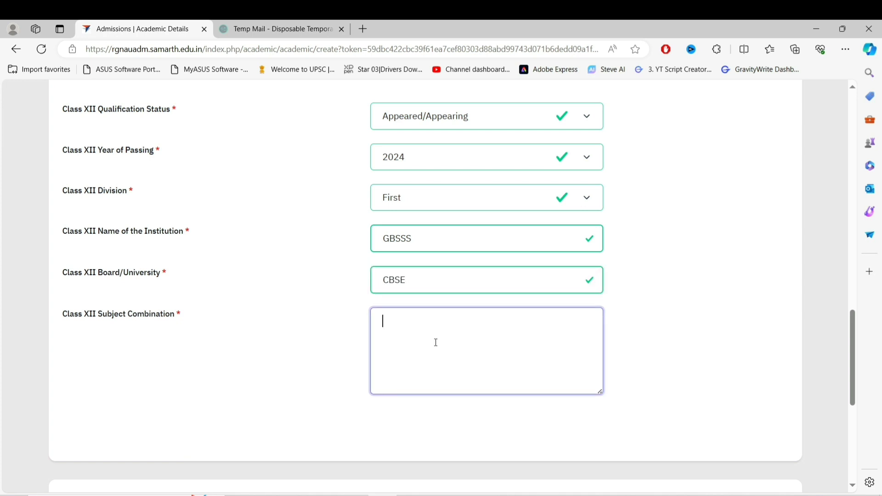
pyautogui.write('JHJFSDJJFXDJYMY')
pyautogui.scroll(-3, 435, 343)
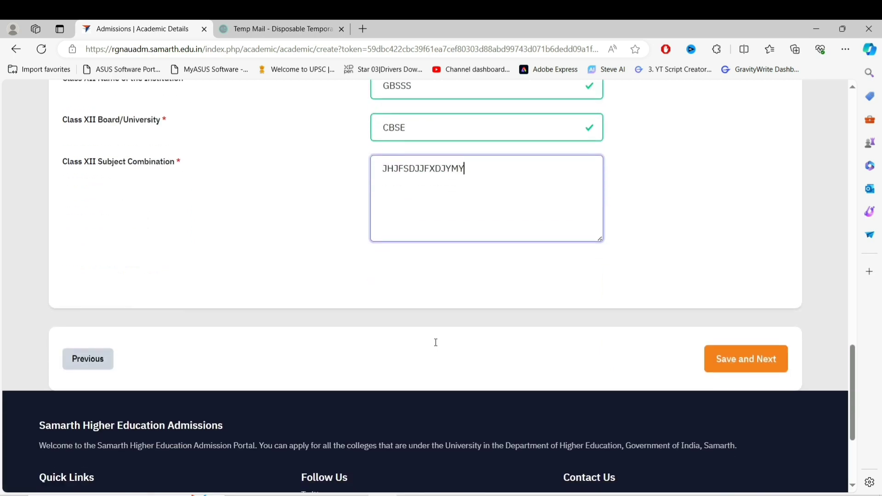
pyautogui.click(753, 358)
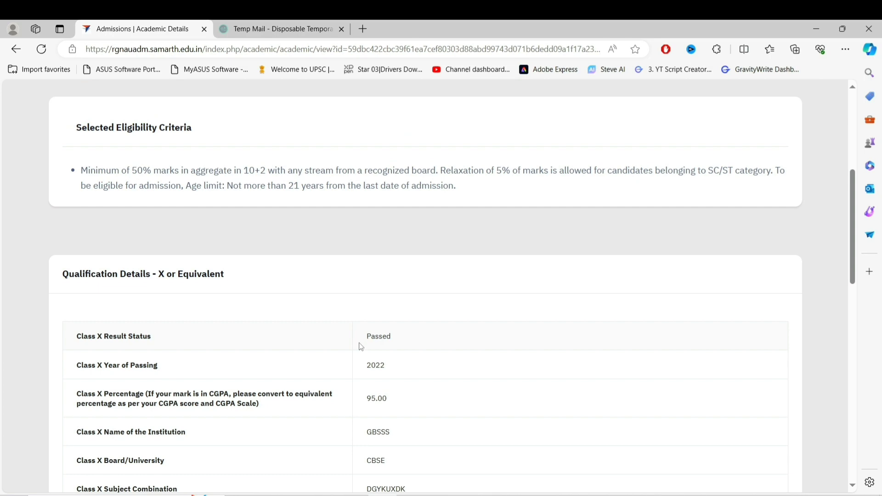
# Review the saved Academic Details and Other Details pages and continue to Uploads
pyautogui.scroll(-9, 362, 347)
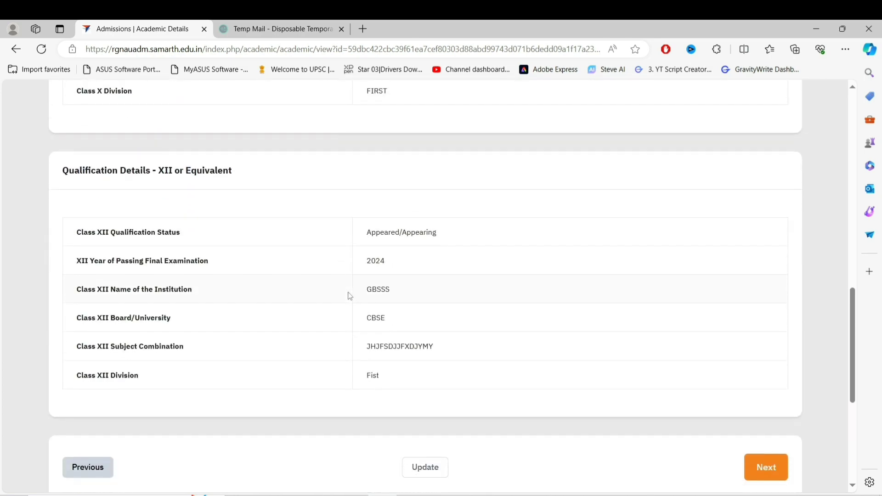
pyautogui.scroll(-3, 350, 296)
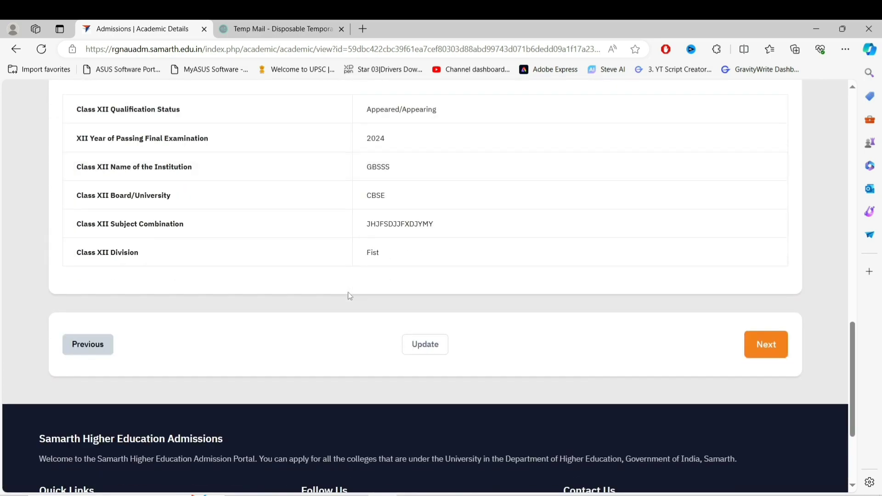
pyautogui.click(767, 346)
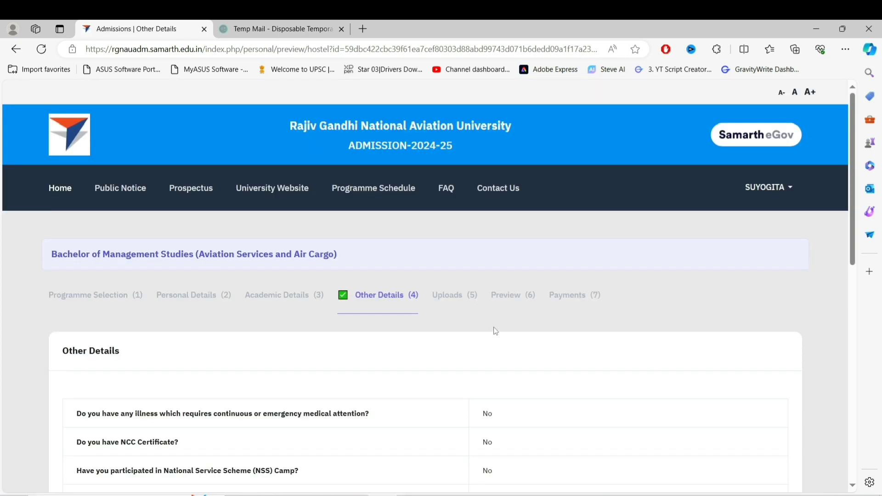
pyautogui.scroll(-2, 495, 331)
pyautogui.scroll(-3, 495, 331)
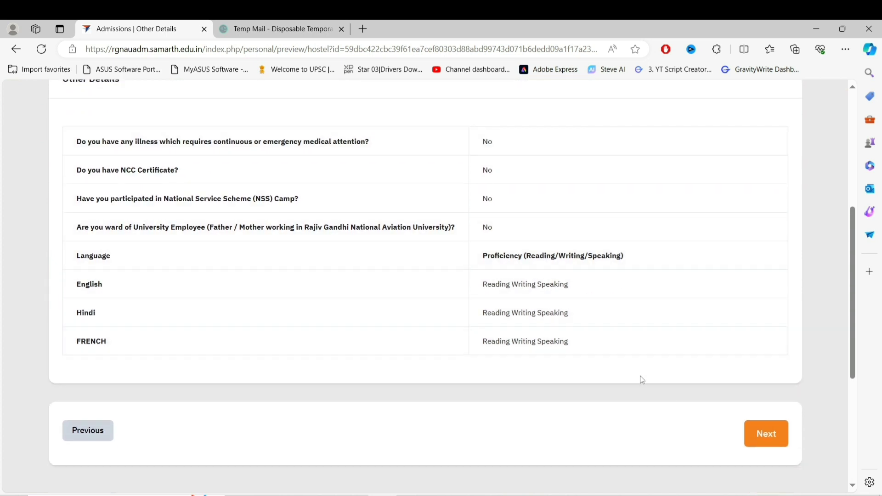
pyautogui.click(763, 437)
# Upload Enquiry Form.pdf as the Class X marksheet and open the application preview
pyautogui.scroll(-3, 531, 339)
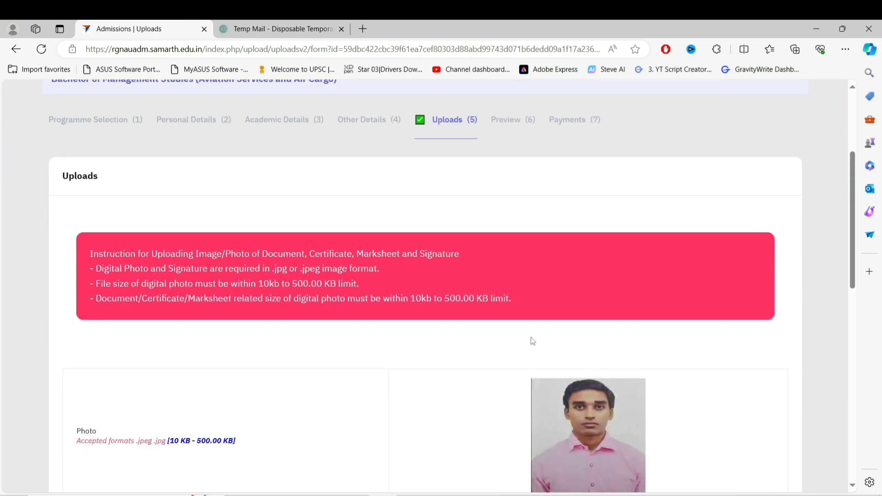
pyautogui.scroll(-7, 532, 341)
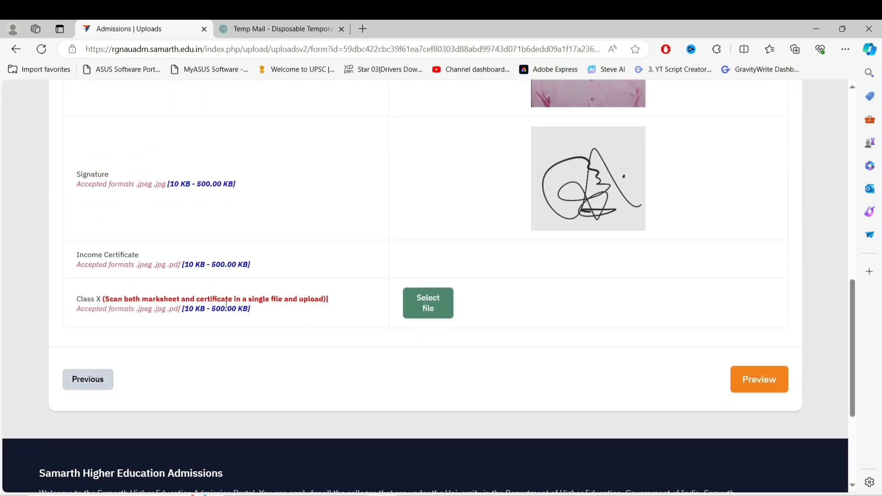
pyautogui.click(424, 306)
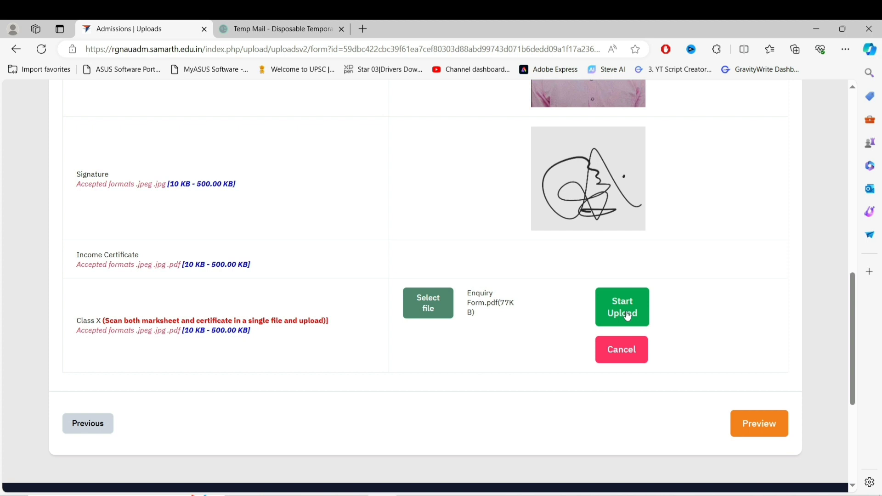
pyautogui.click(628, 316)
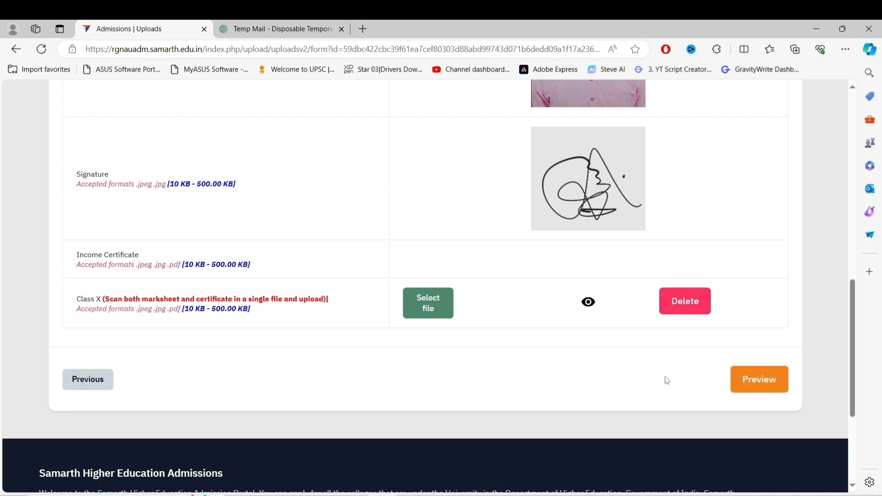
pyautogui.click(753, 386)
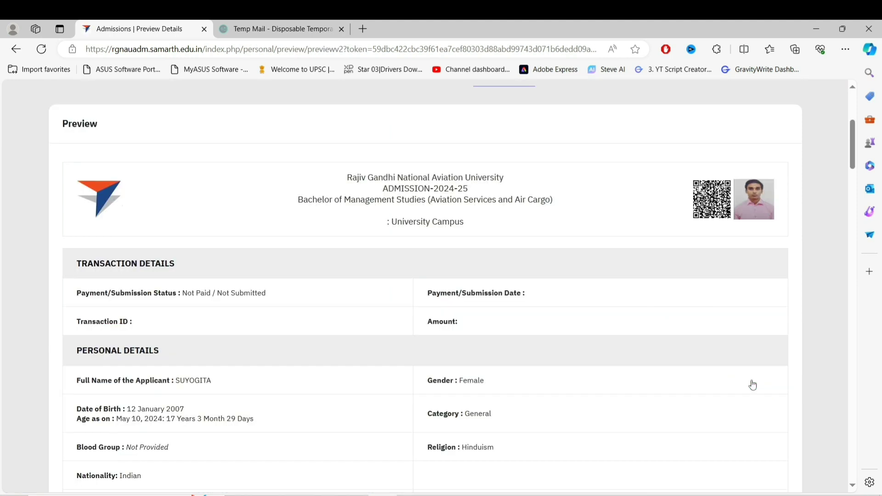
# Review the Preview Details down to the Form Declaration and submit the application
pyautogui.scroll(-15, 753, 385)
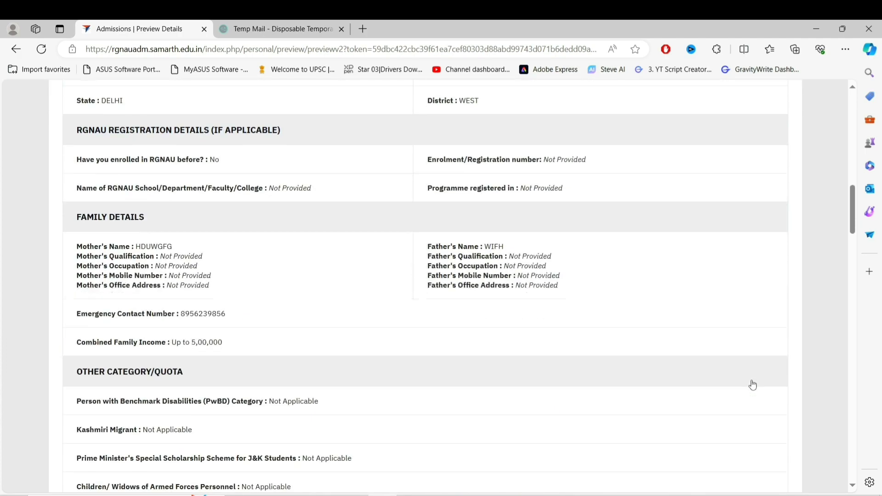
pyautogui.scroll(-15, 754, 386)
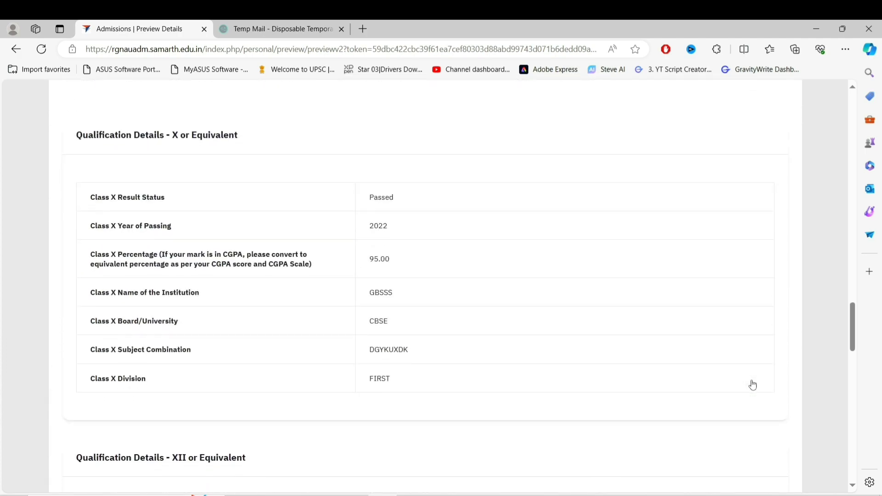
pyautogui.scroll(-12, 753, 386)
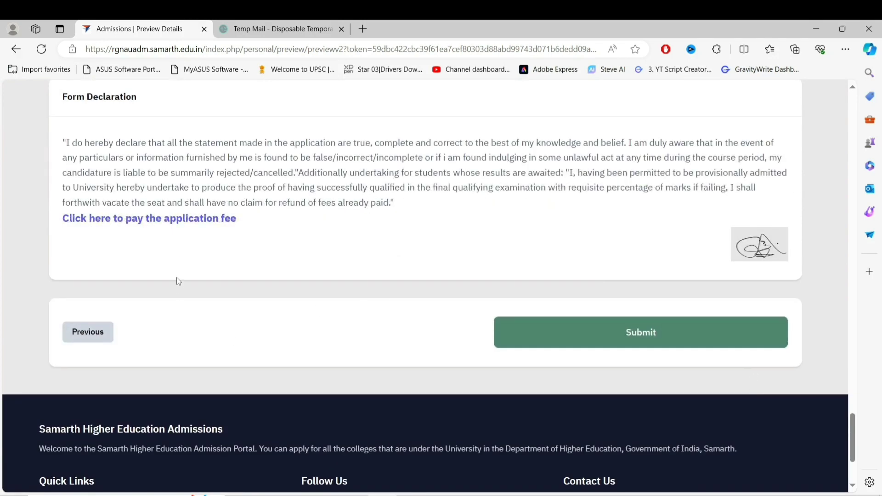
pyautogui.click(84, 336)
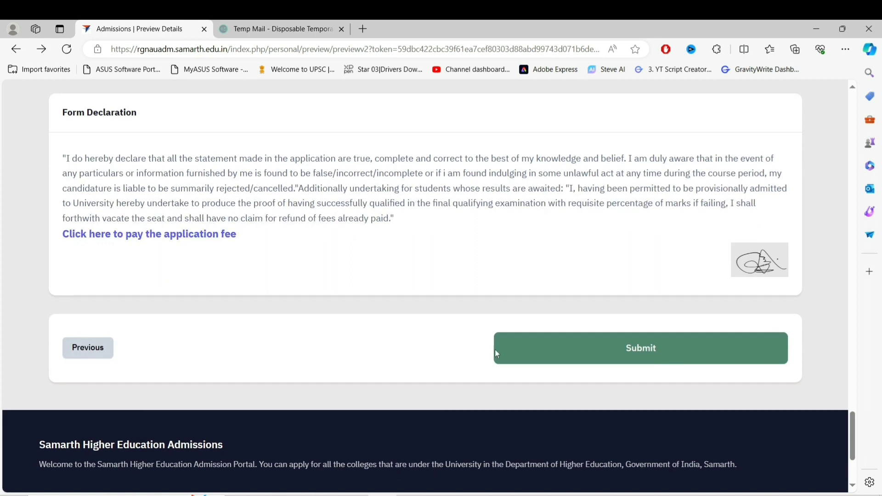
pyautogui.click(561, 356)
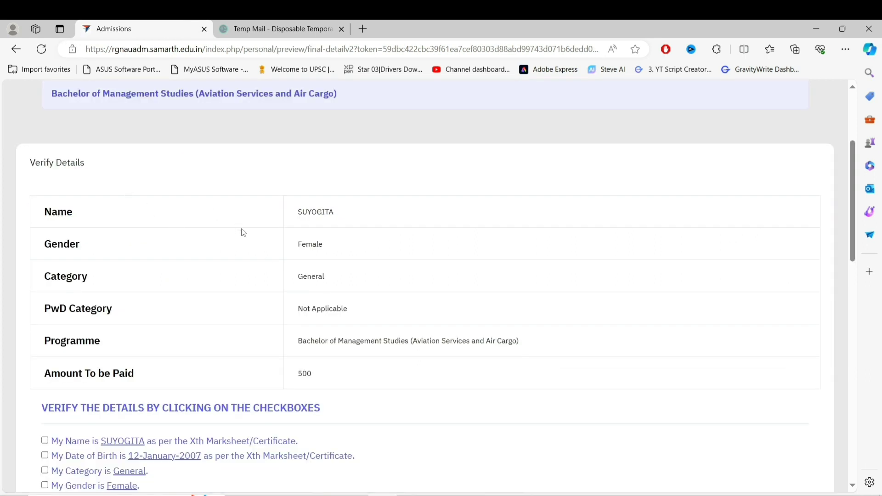
# Tick the verification checkboxes for name, category General, mother's name and correspondence address
pyautogui.scroll(-5, 293, 338)
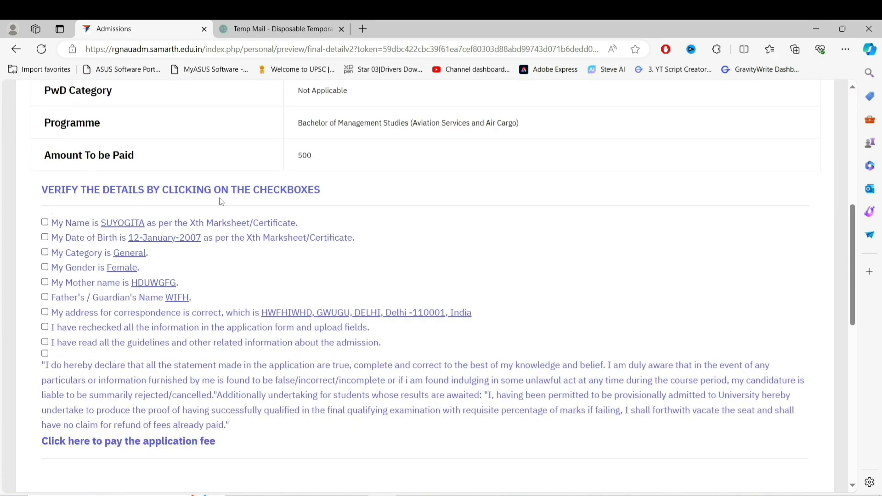
pyautogui.click(45, 223)
pyautogui.click(45, 254)
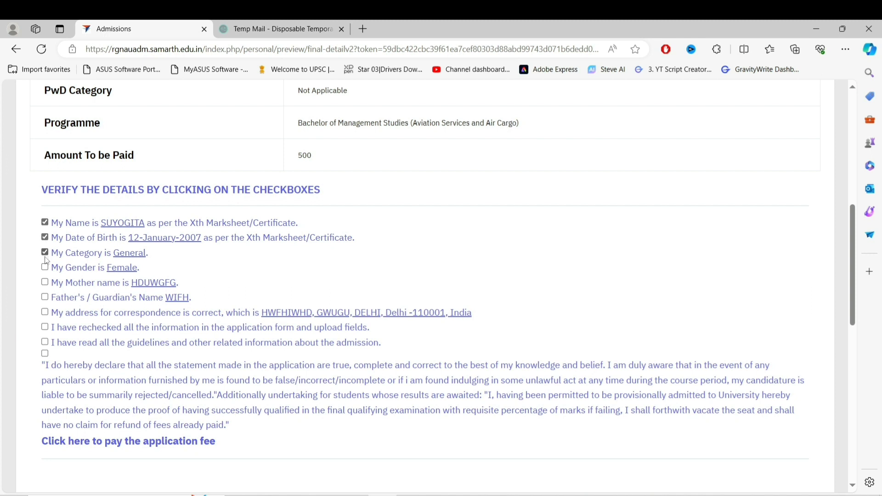
pyautogui.click(45, 283)
pyautogui.click(46, 312)
pyautogui.scroll(-4, 170, 342)
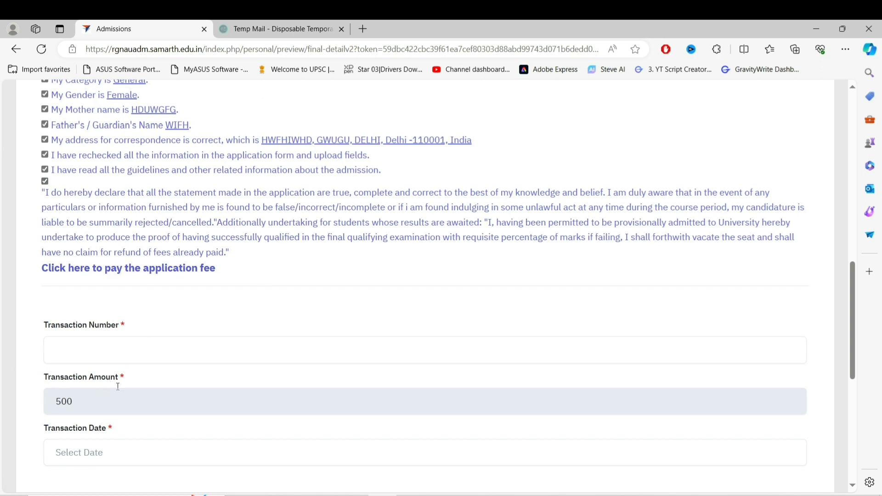
# Open the application fee payment form and enter the candidate's parents' names and date of birth
pyautogui.click(121, 274)
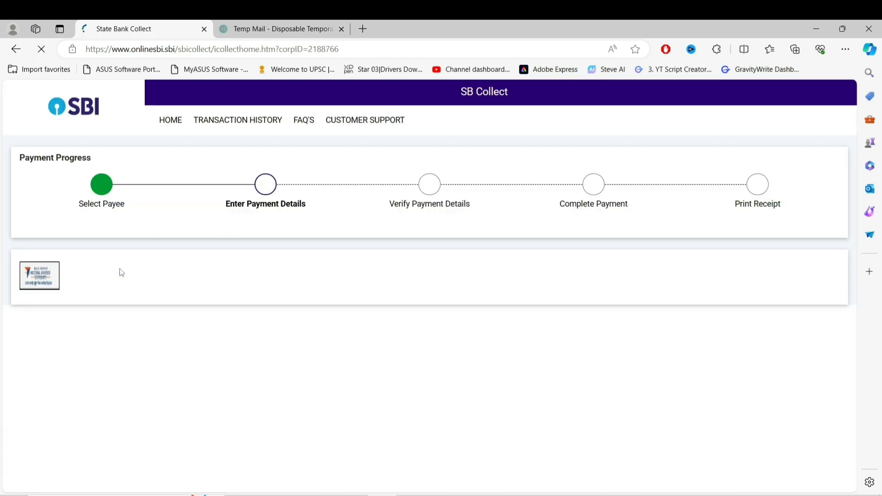
pyautogui.scroll(-2, 273, 393)
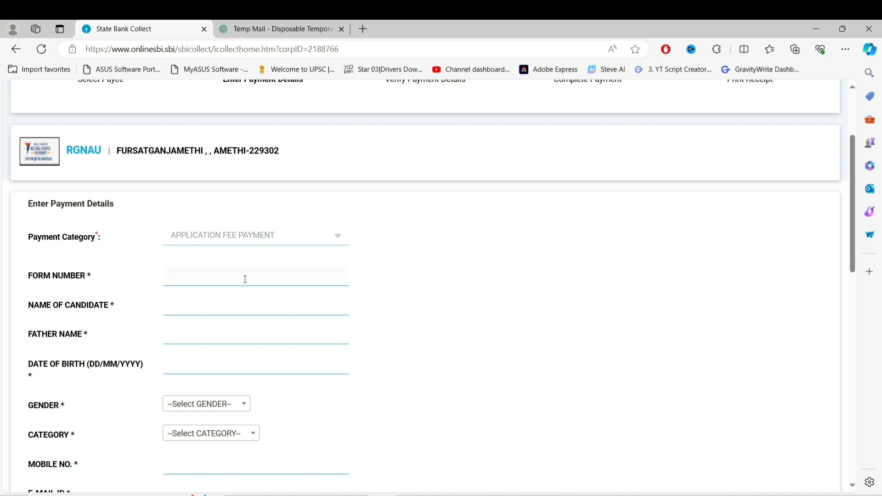
pyautogui.click(230, 302)
pyautogui.write('SUYOGITA')
pyautogui.click(219, 337)
pyautogui.write('IGGUK')
pyautogui.click(214, 366)
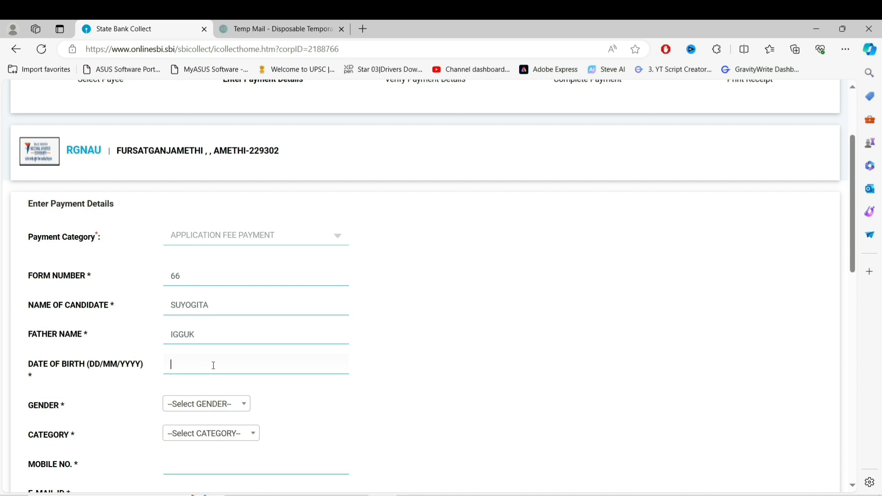
# Set gender FEMALE, category GENERAL, course BMS and fee 500, then add 2024 to Remarks
pyautogui.click(240, 404)
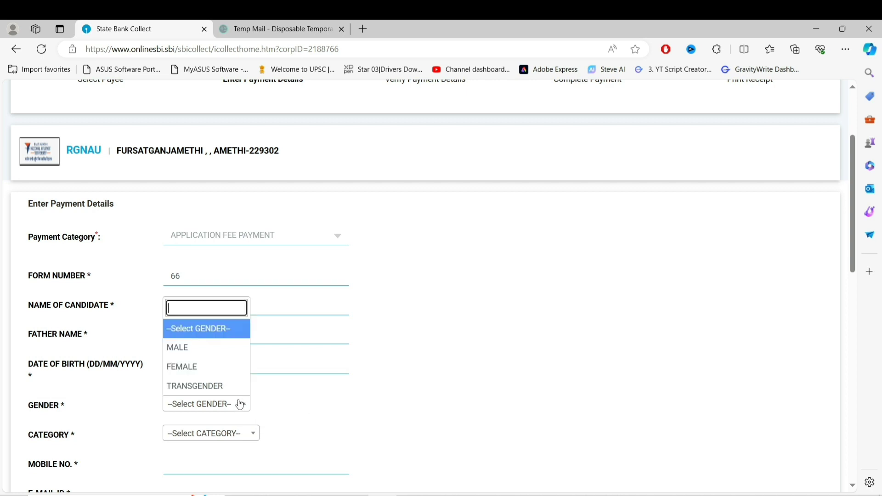
pyautogui.click(217, 368)
pyautogui.click(240, 435)
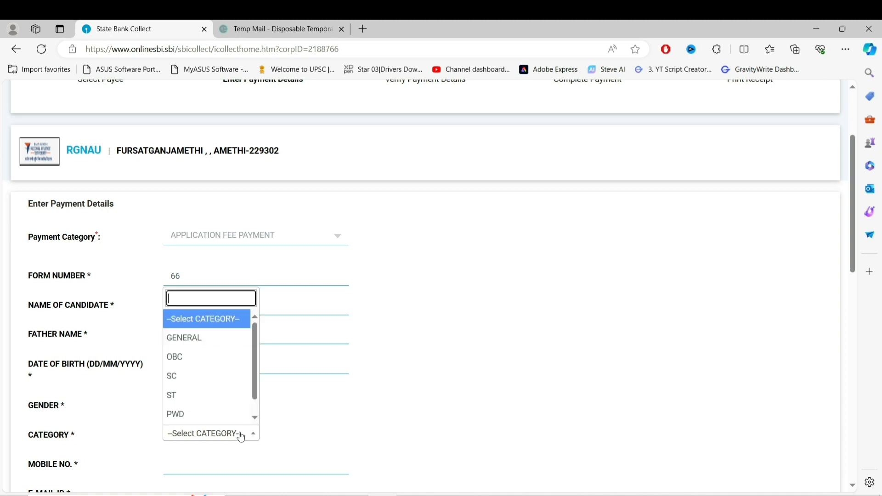
pyautogui.click(203, 339)
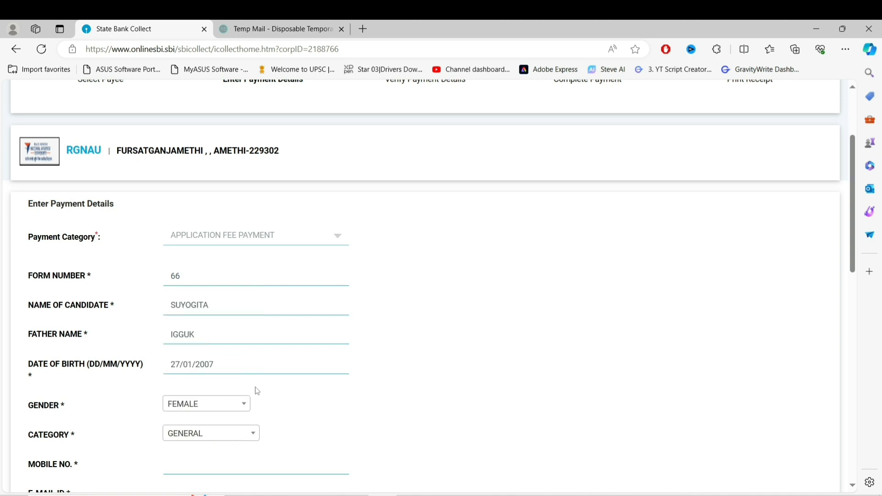
pyautogui.scroll(-5, 212, 249)
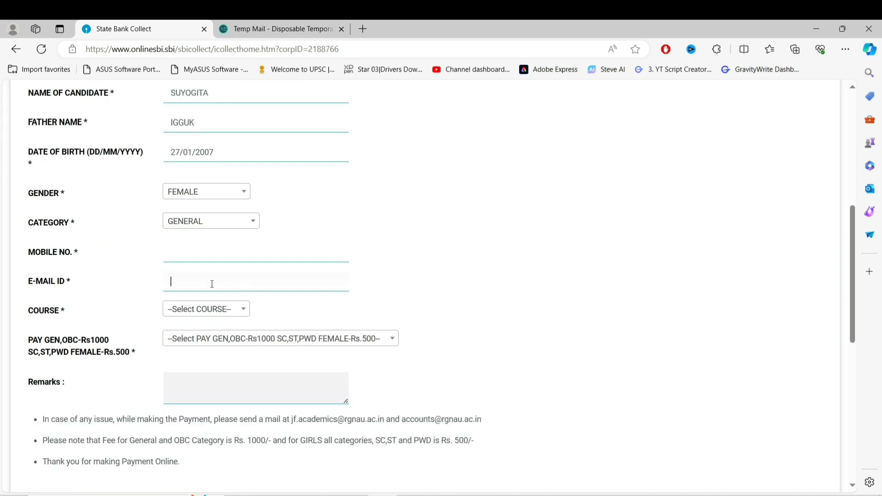
pyautogui.click(220, 309)
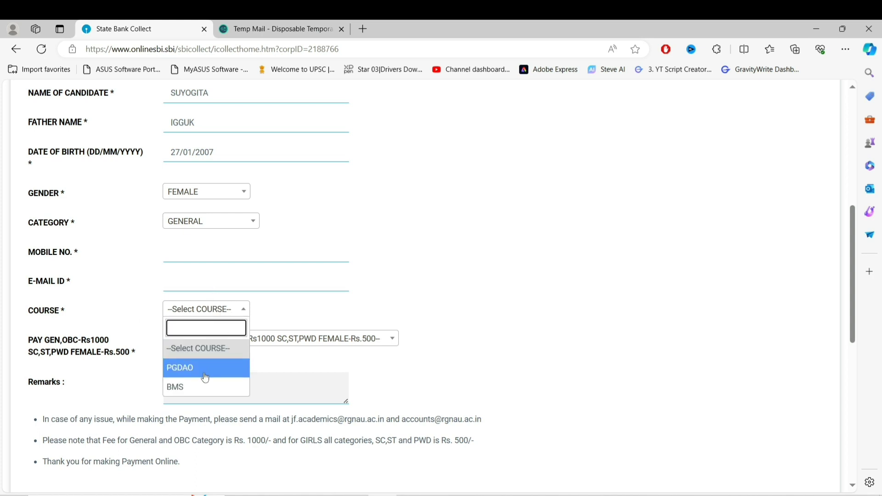
pyautogui.click(201, 387)
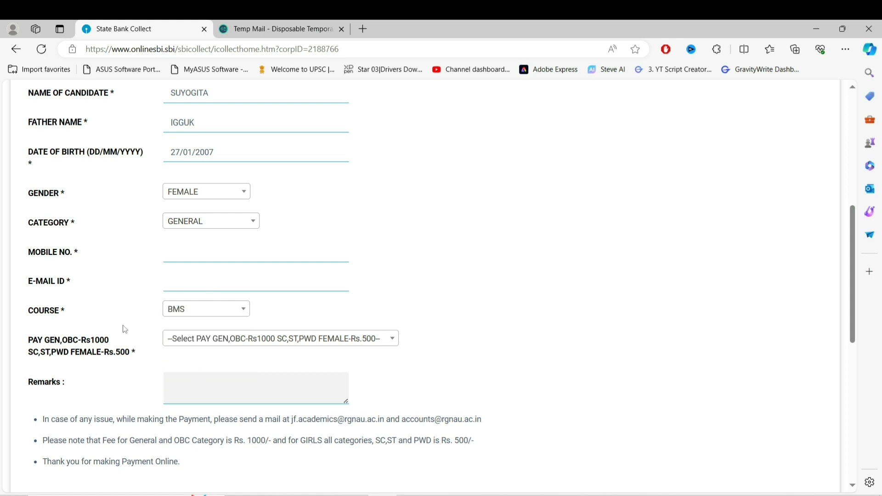
pyautogui.click(235, 339)
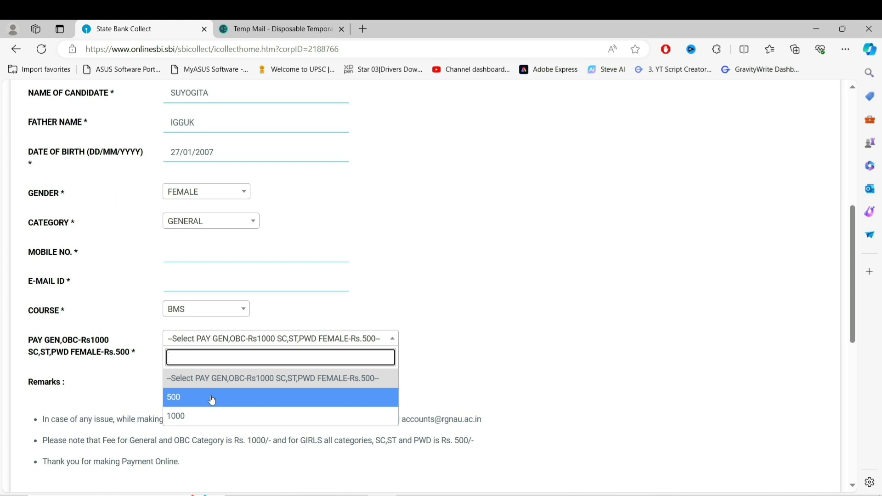
pyautogui.click(212, 400)
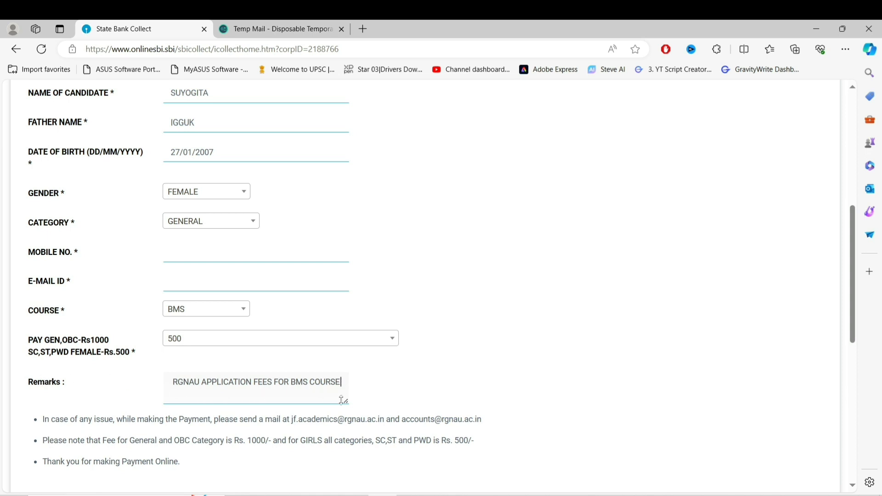
pyautogui.write('2024')
pyautogui.scroll(3, 216, 280)
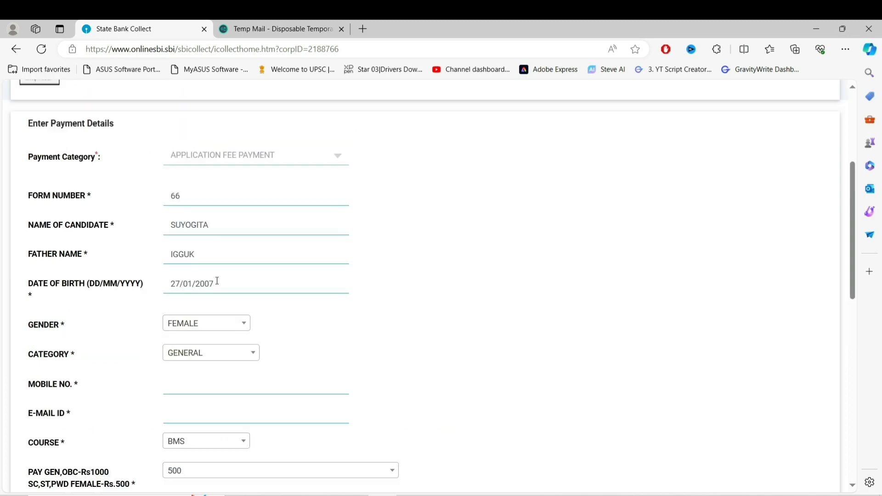
# Accept the SBI Collect terms, clear the invalid-mobile warning, and submit the payer details for verification
pyautogui.scroll(-7, 205, 406)
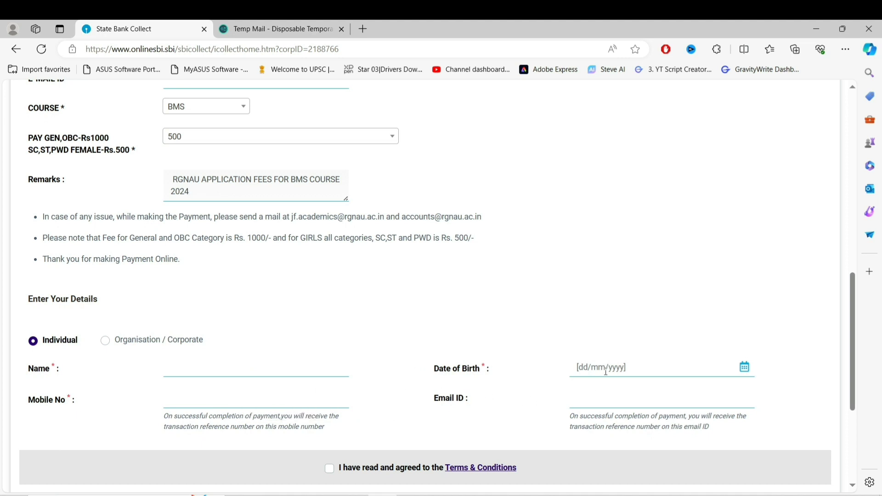
pyautogui.scroll(-2, 614, 397)
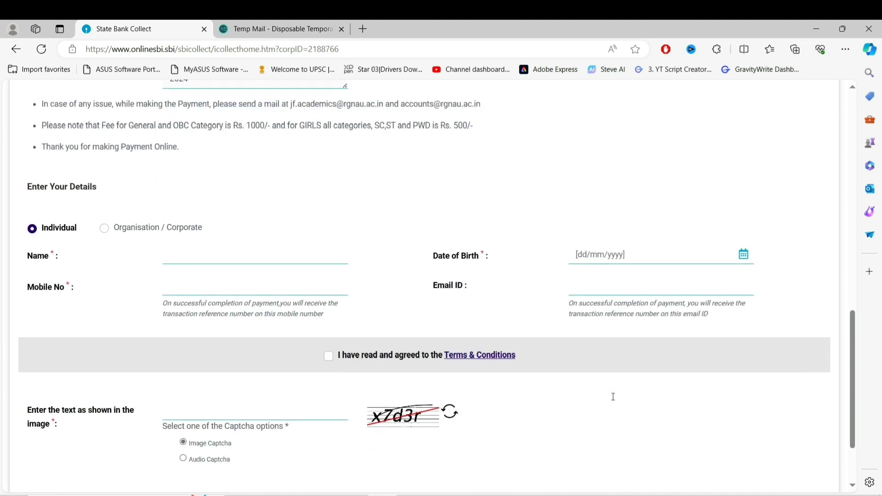
pyautogui.click(330, 355)
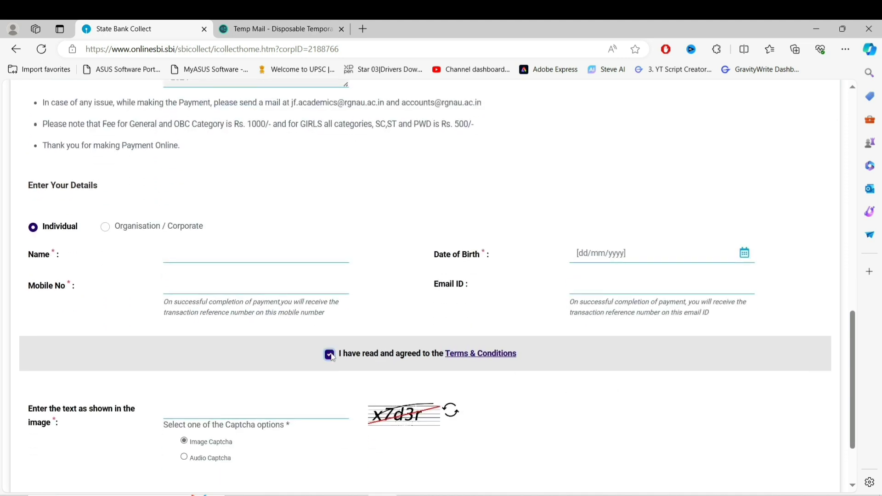
pyautogui.scroll(-2, 331, 356)
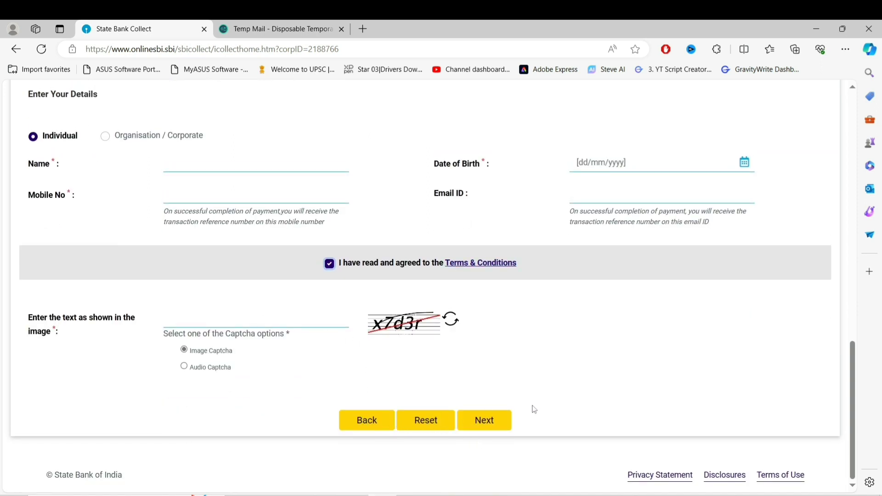
pyautogui.click(491, 425)
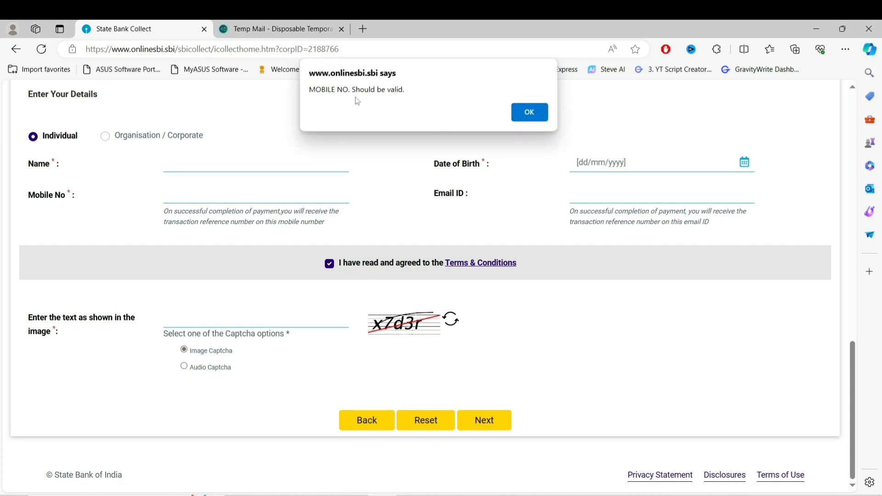
pyautogui.click(533, 112)
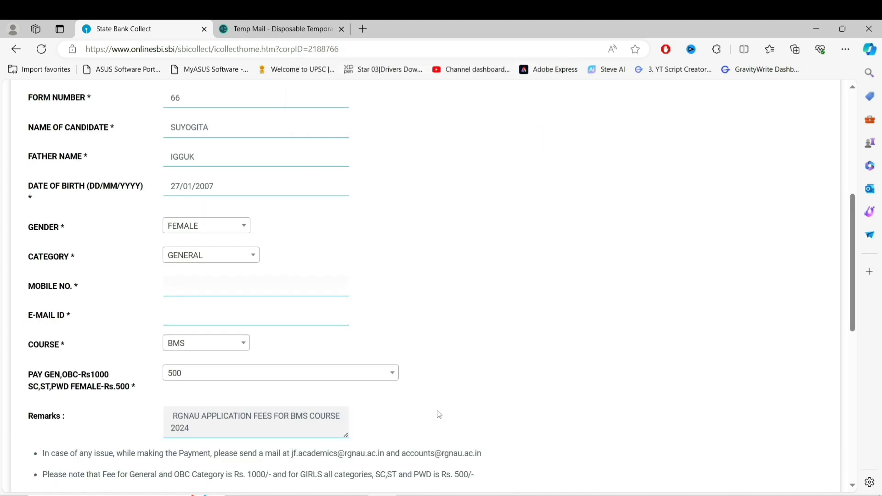
pyautogui.scroll(-8, 432, 437)
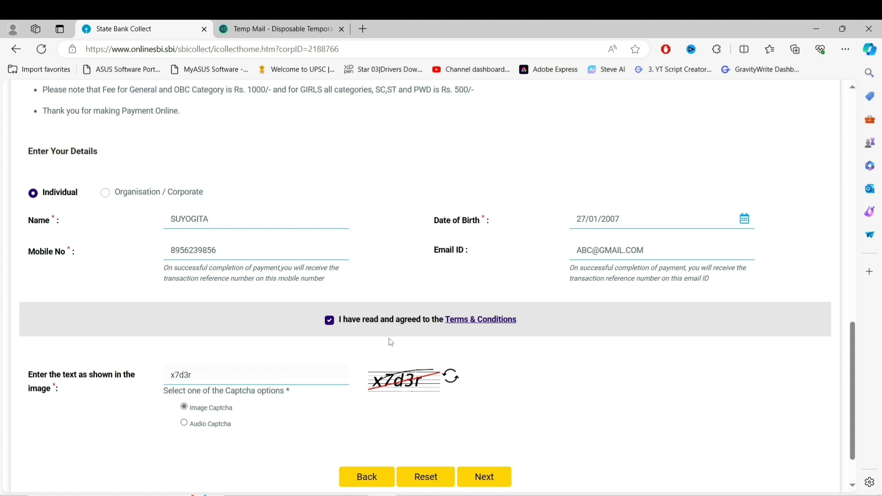
pyautogui.click(480, 485)
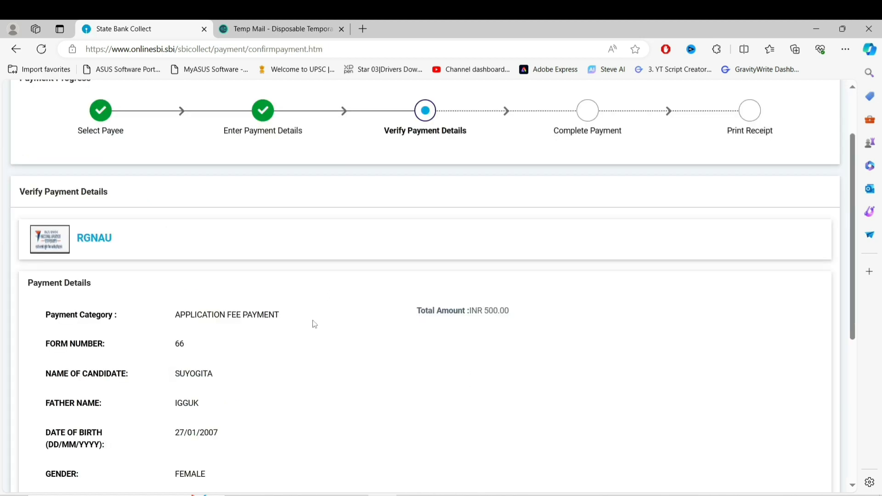
# Confirm the INR 500.00 payment details and pay via Other Banks Internet Banking on BillDesk
pyautogui.scroll(-6, 314, 324)
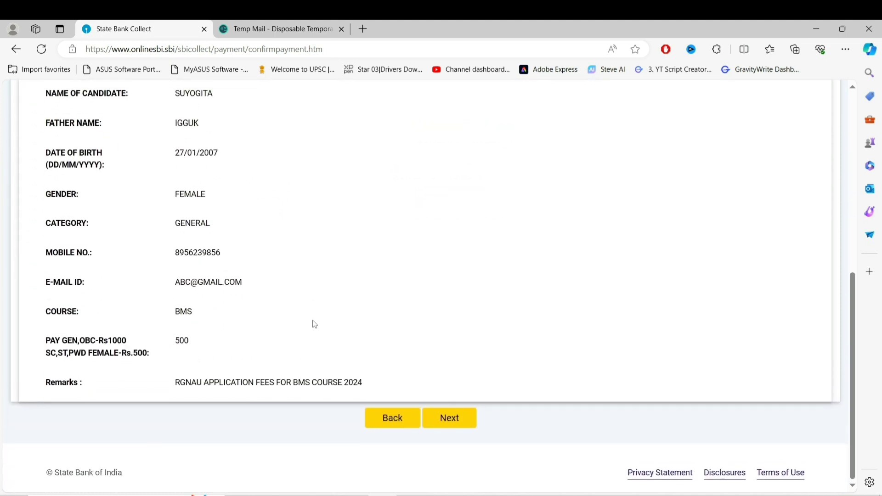
pyautogui.click(446, 423)
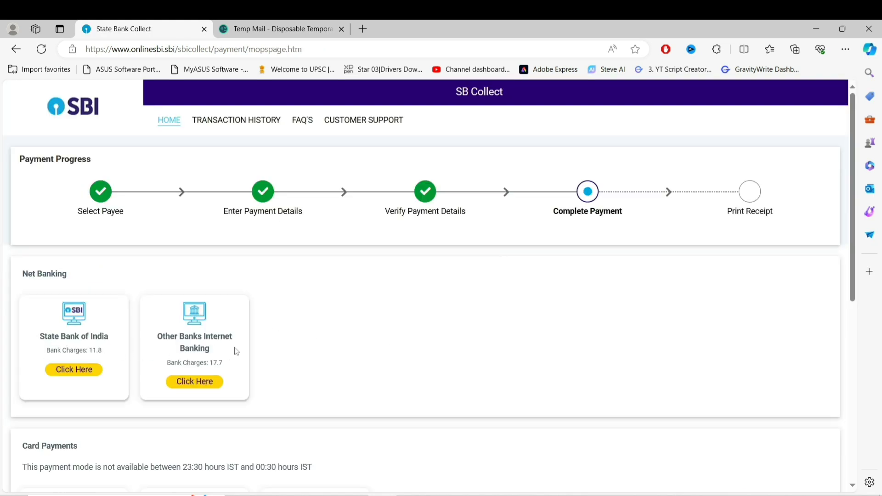
pyautogui.click(195, 383)
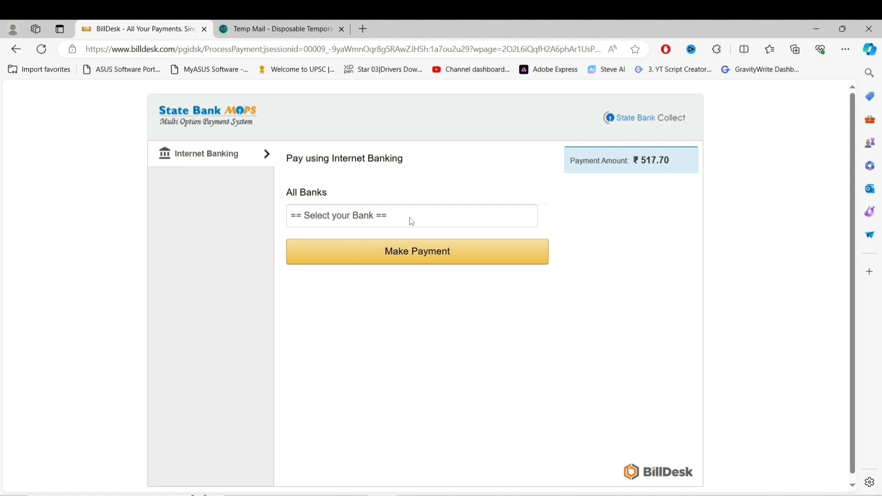
# Choose Axis Bank [Corporate] on BillDesk, start the payment, then return to the BillDesk page
pyautogui.click(412, 222)
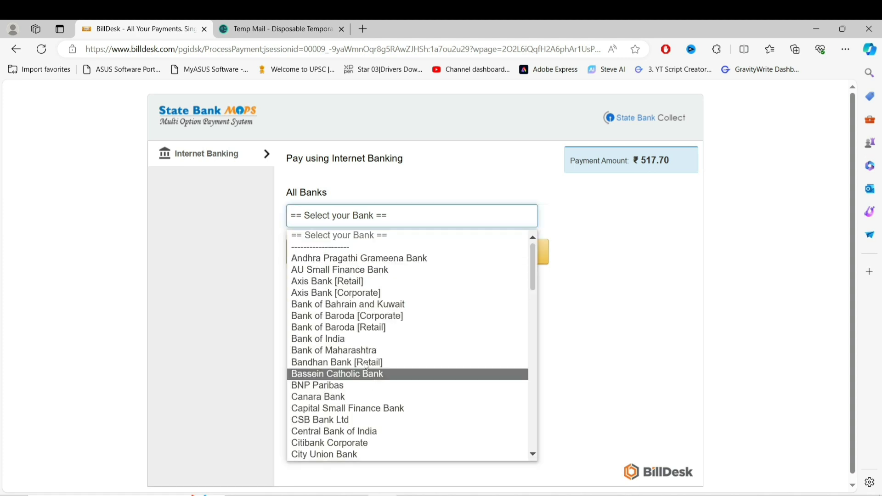
pyautogui.click(343, 293)
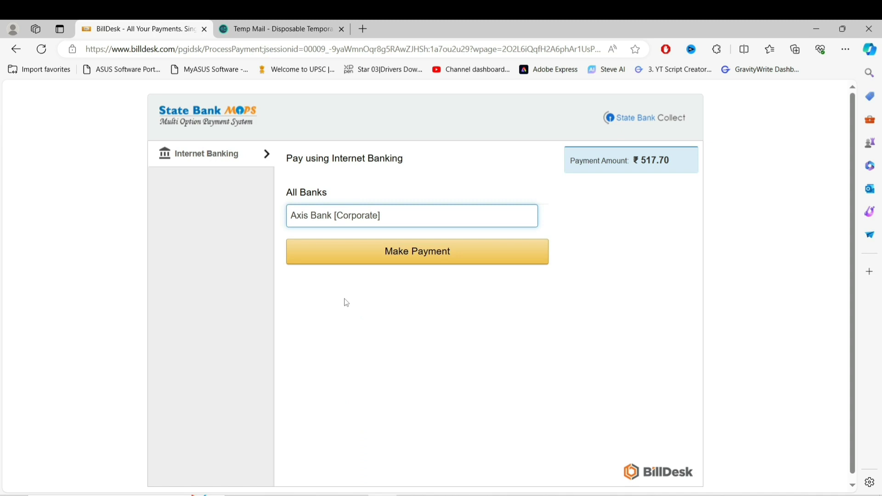
pyautogui.click(395, 252)
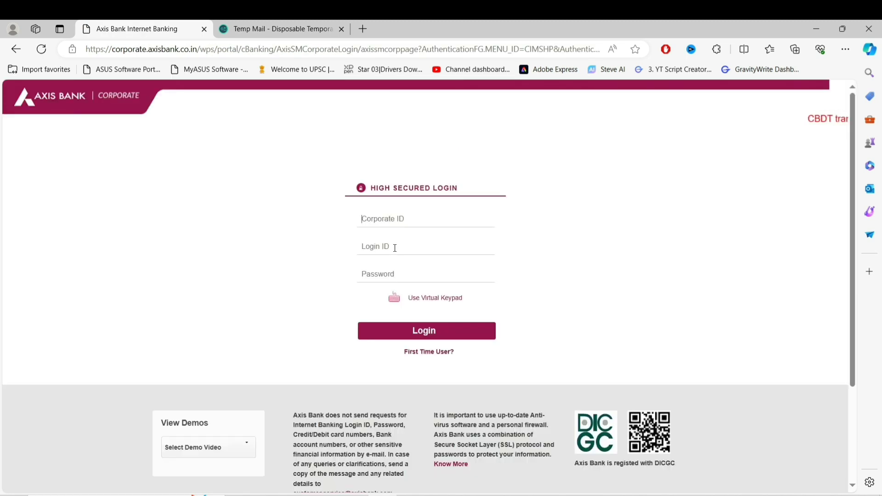
pyautogui.hotkey('alt', 'Left')
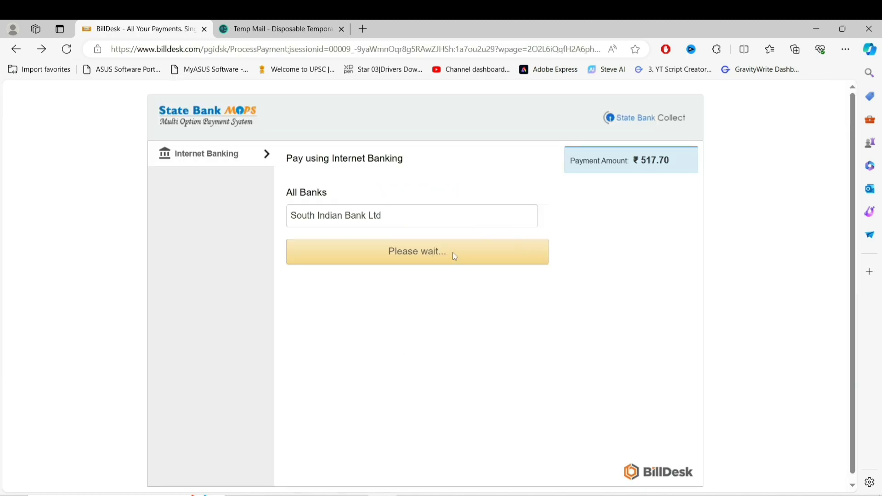